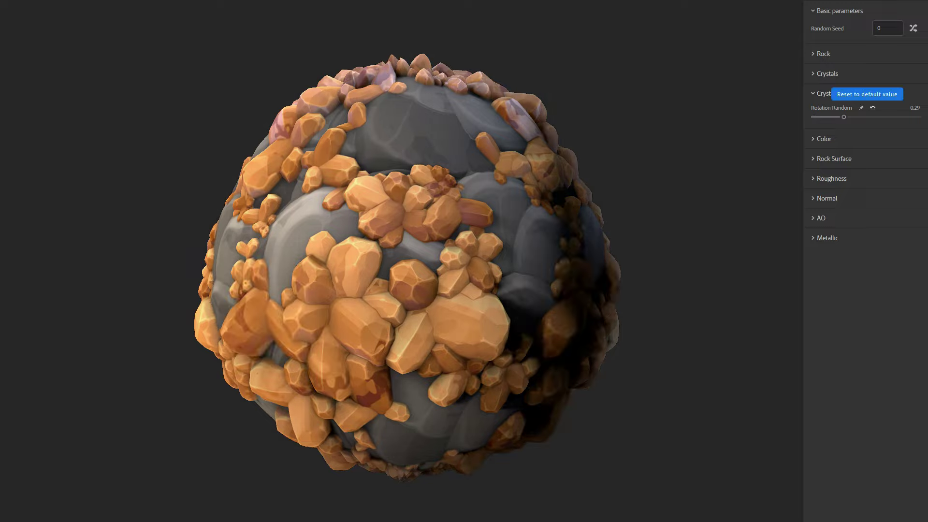
Step: Change the material's Rock colour to a dark yellowish brown and adjust the Crystals colour
click(824, 138)
click(905, 131)
drag(555, 253, 582, 251)
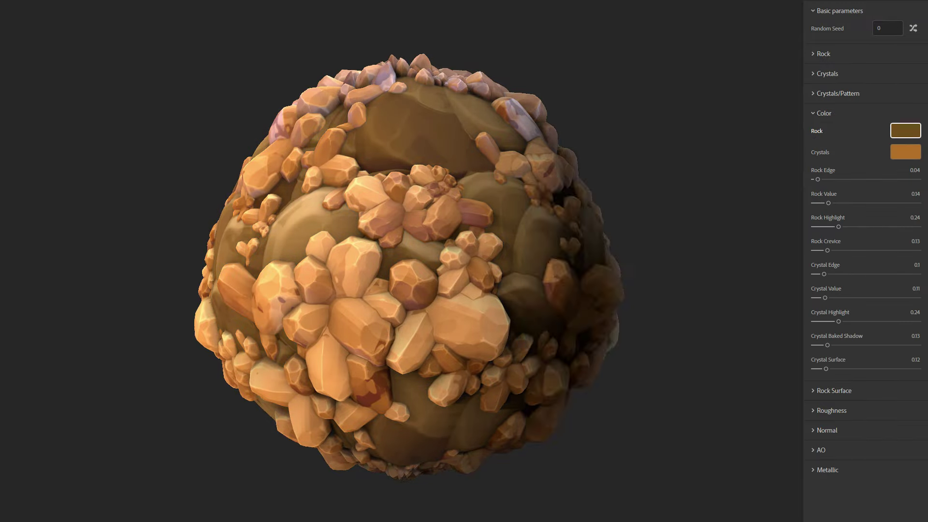
click(905, 151)
drag(607, 216, 609, 242)
Step: Adjust the remaining colour parameters, lowering Crystal Value, Crystal Highlight and Crystal Baked Shadow and raising Crystal Surface
drag(818, 179, 814, 274)
click(856, 170)
mouse_move(826, 297)
mouse_down()
mouse_move(849, 297)
mouse_move(818, 298)
mouse_up()
drag(839, 322, 814, 322)
mouse_move(827, 345)
mouse_down()
mouse_move(855, 345)
mouse_move(819, 345)
mouse_up()
drag(826, 369, 855, 369)
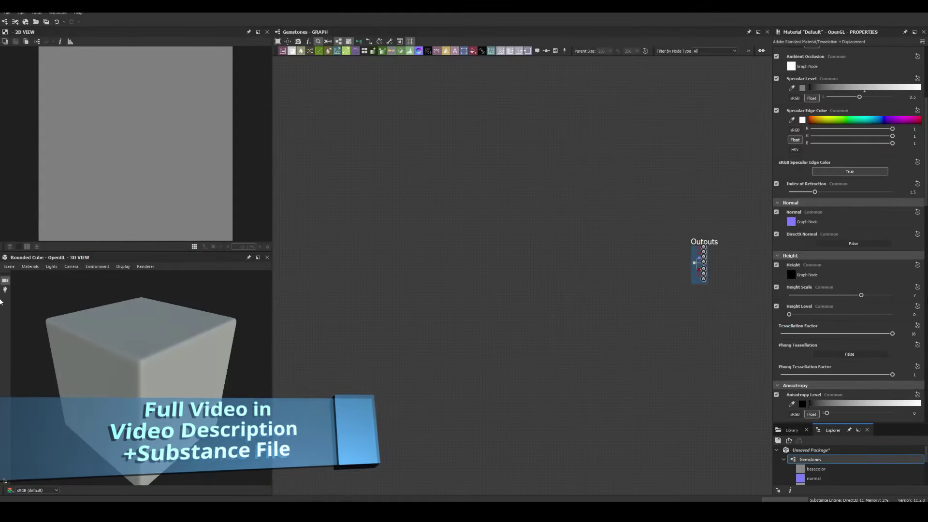
Step: Add a Tile Sampler node to the Gemstones graph and set its pattern to Paraboloid
click(404, 283)
key(space)
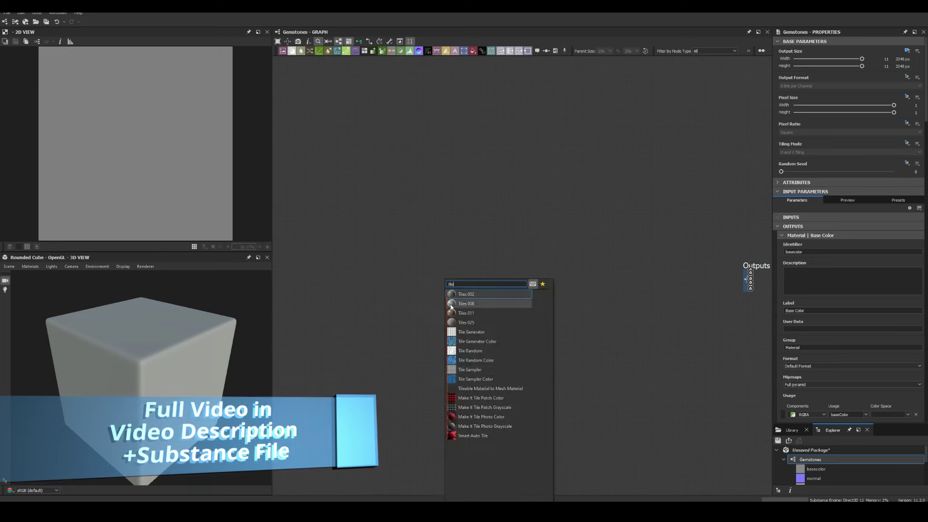
click(479, 290)
scroll(838, 372, down, 3)
click(802, 303)
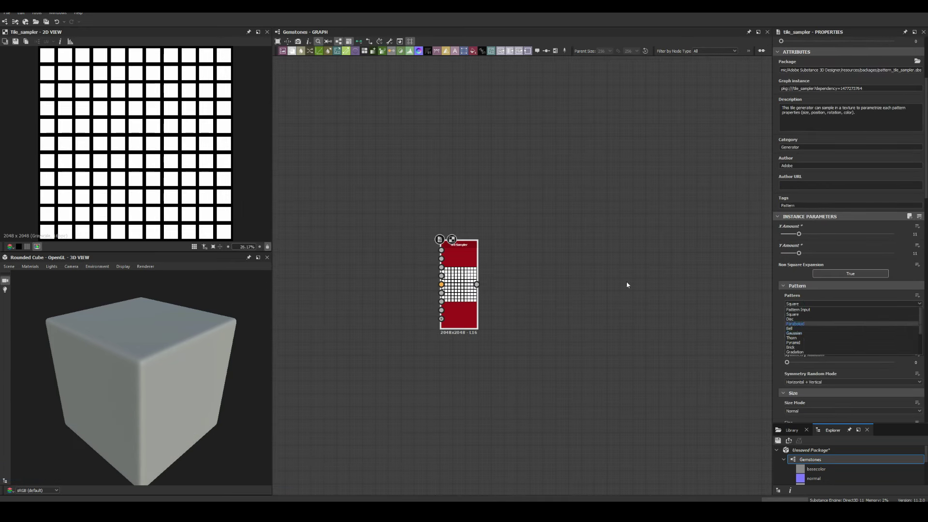
scroll(88, 138, down, 1)
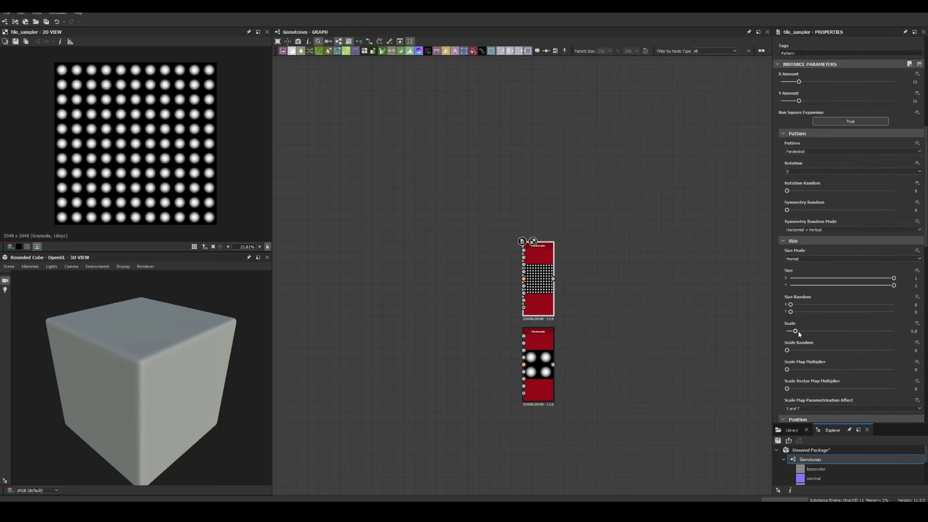
Step: Scale up the upper Tile Sampler's pattern and subtract it from the lower one at 0.37 opacity, finishing with Auto Levels
drag(796, 330, 806, 340)
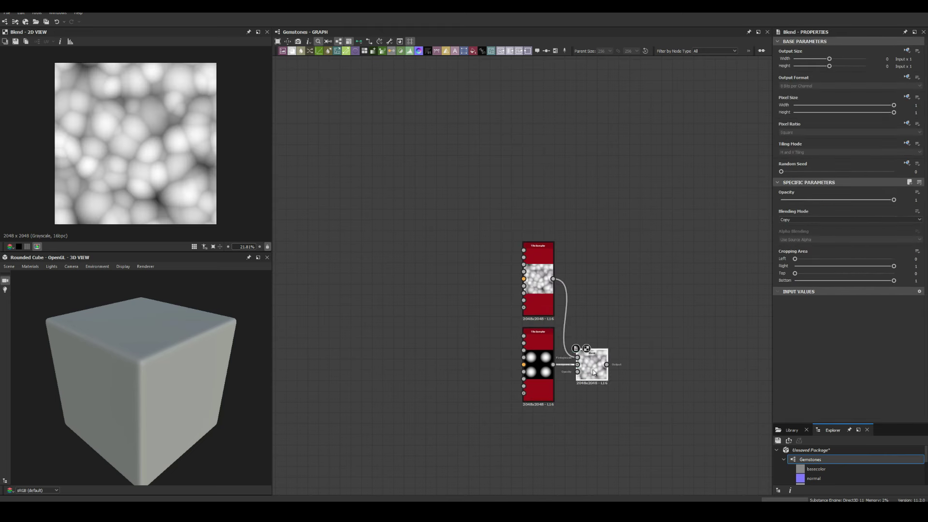
click(796, 238)
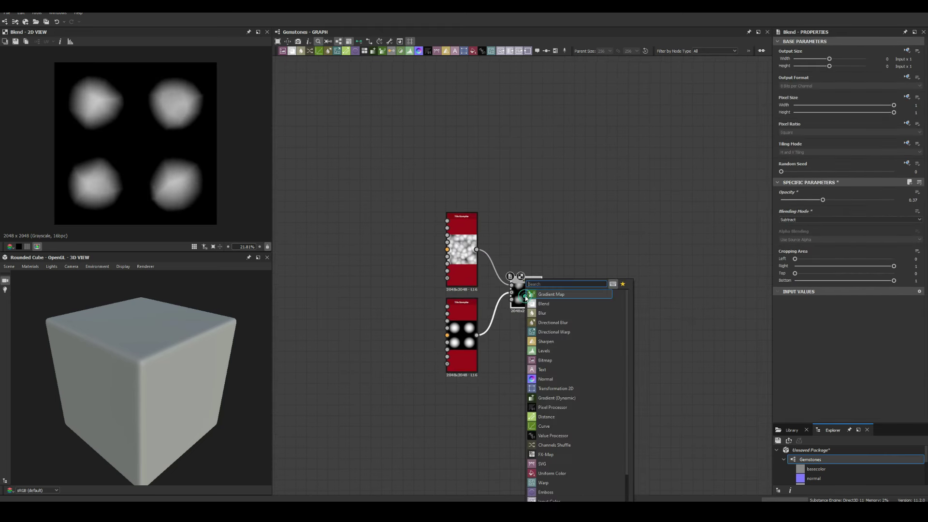
key(Return)
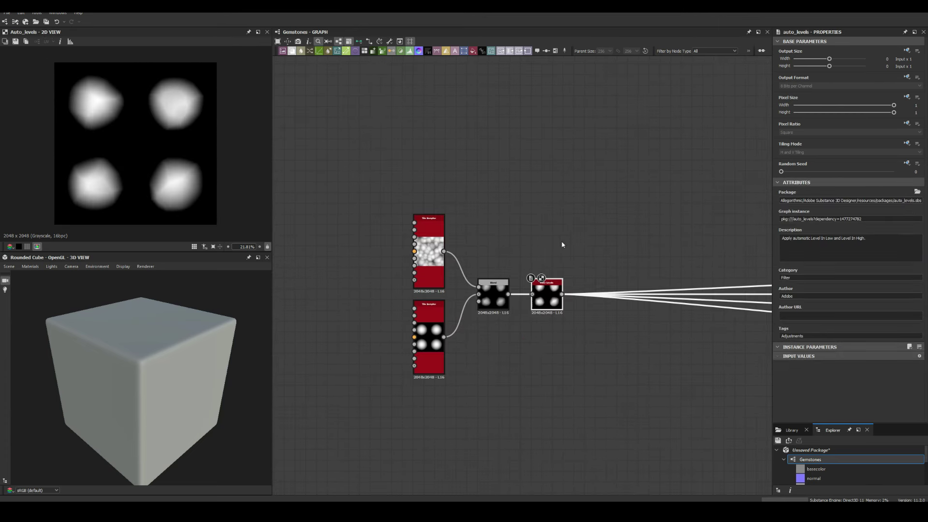
Step: Branch the Auto Levels output into a Histogram Scan node followed by a Flood Fill node
middle_drag(562, 245, 502, 303)
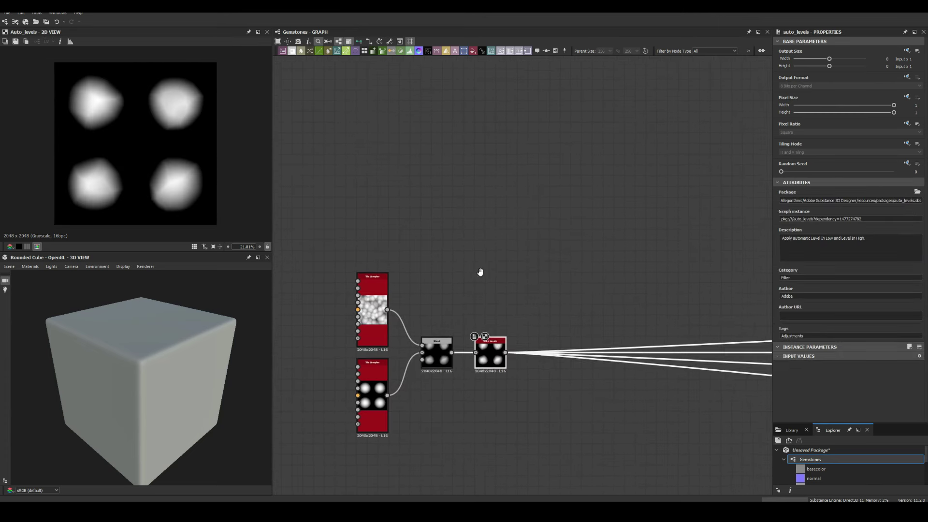
key(space)
text(hist)
key(Return)
key(space)
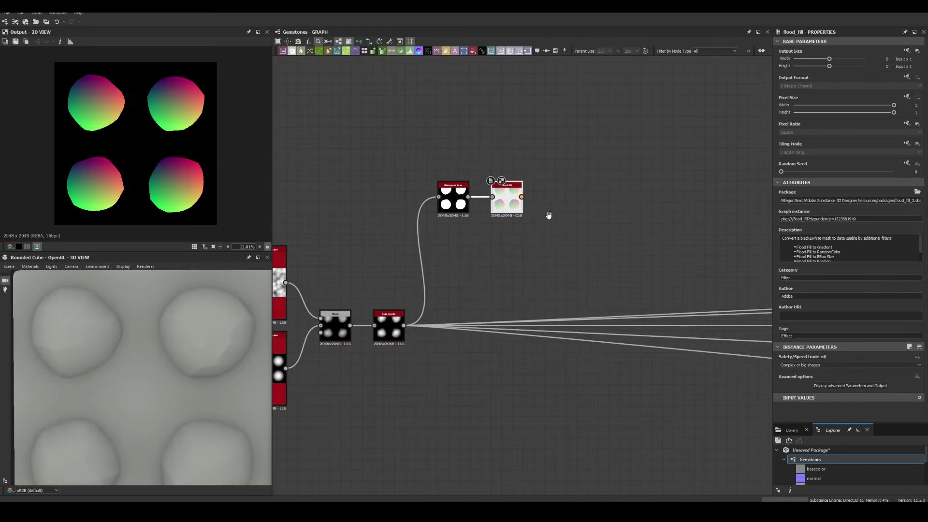
right_click(502, 315)
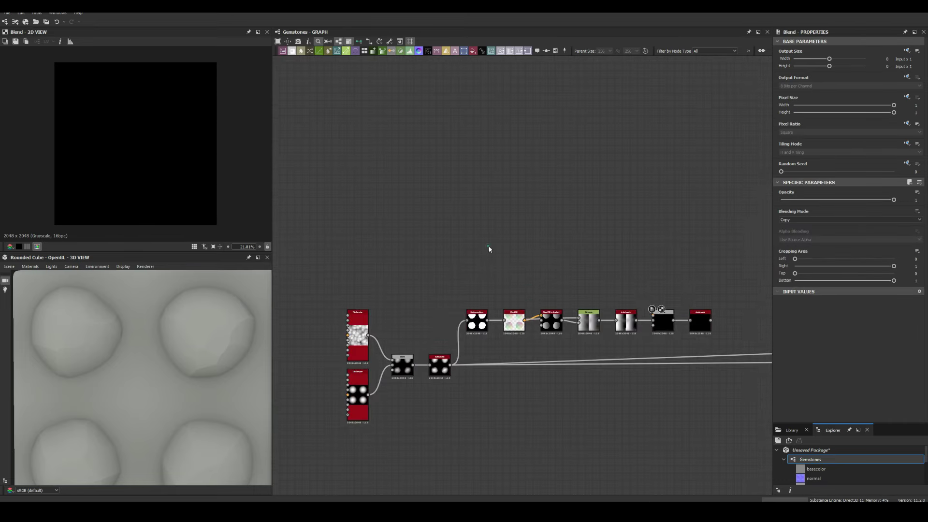
Step: Feed a Tile Sampler through an Invert Grayscale node into the gradient chain's Blend
click(477, 270)
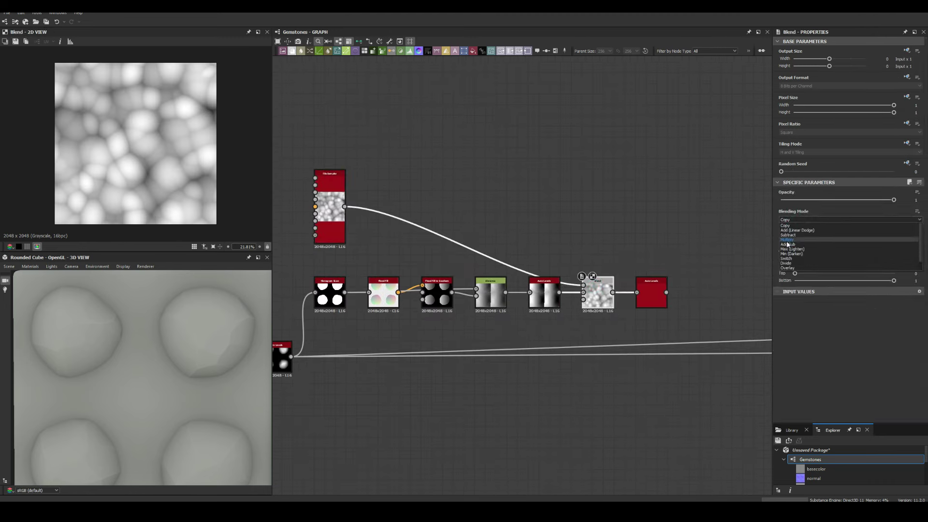
key(space)
text(inv)
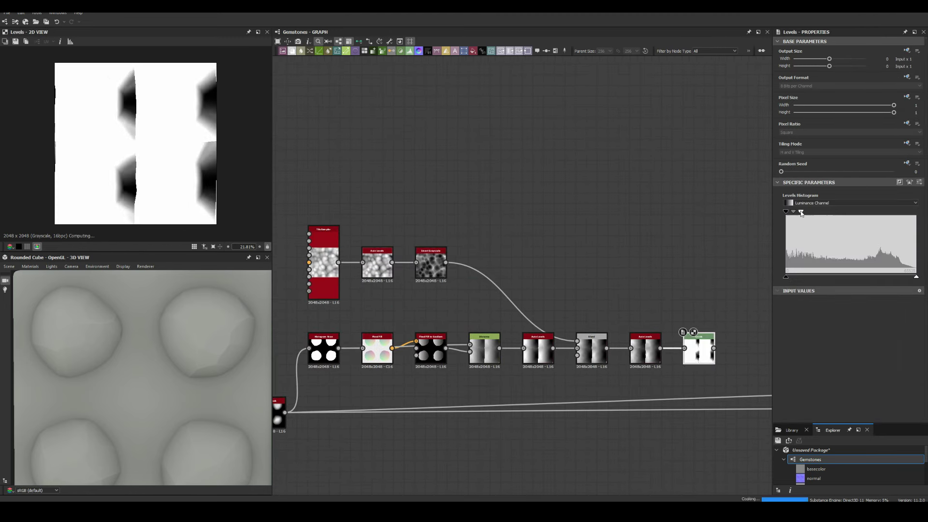
Step: Blend the gradient chain's Levels output with the main rounded shapes to cut a facet into them
scroll(666, 231, down, 3)
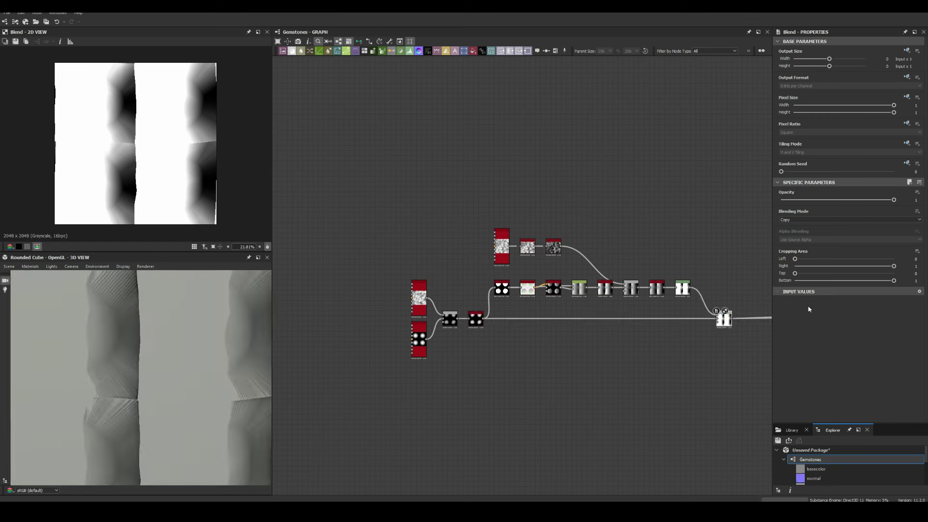
scroll(74, 289, up, 3)
scroll(74, 289, down, 3)
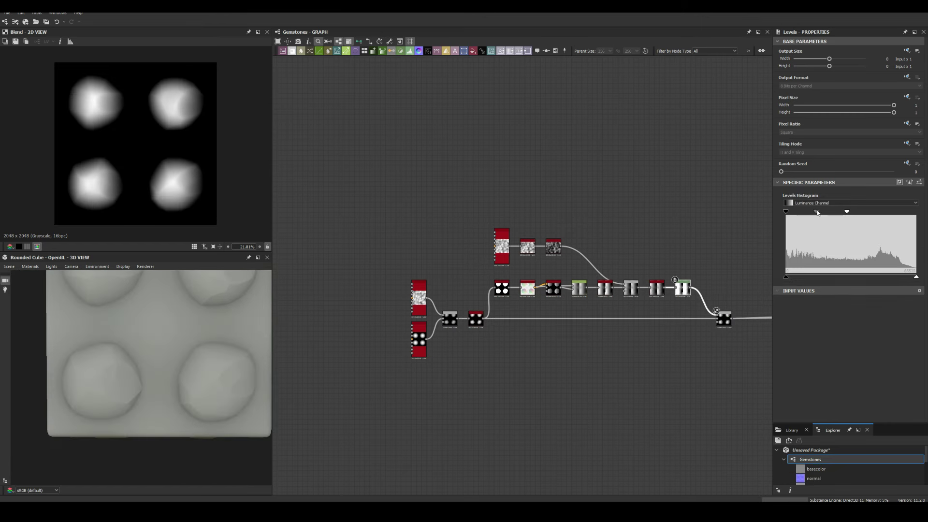
scroll(646, 281, up, 2)
click(626, 288)
middle_drag(594, 255, 554, 248)
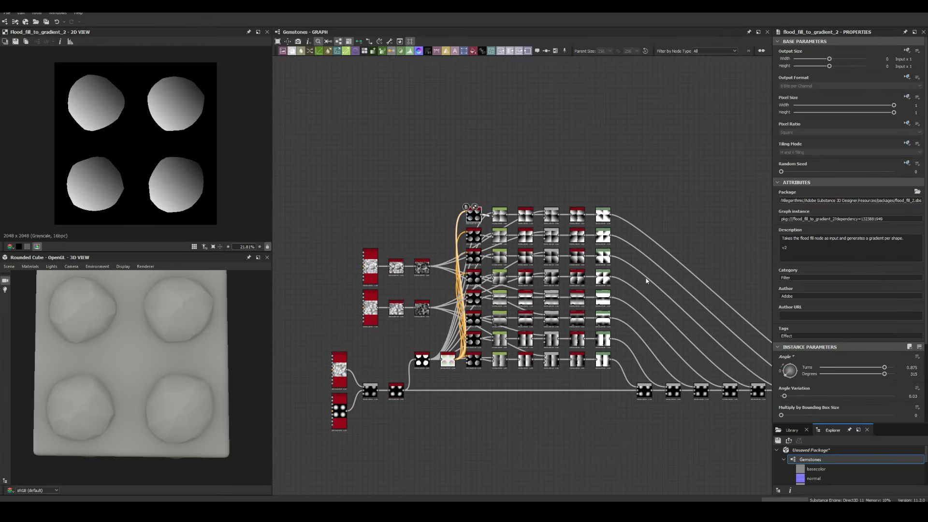
Step: Adjust the Levels input sliders of the diagonal gradient chain to shape its facet cut
drag(815, 212, 824, 214)
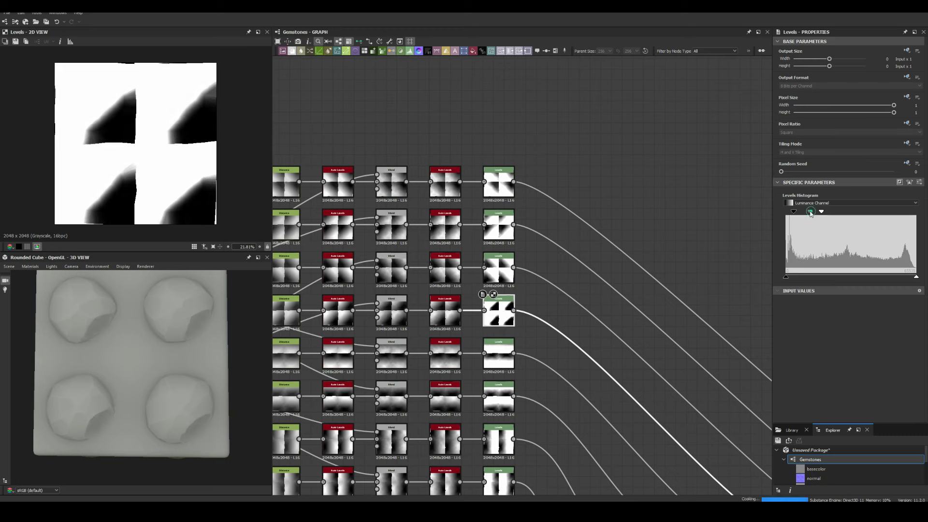
scroll(404, 175, up, 3)
click(614, 215)
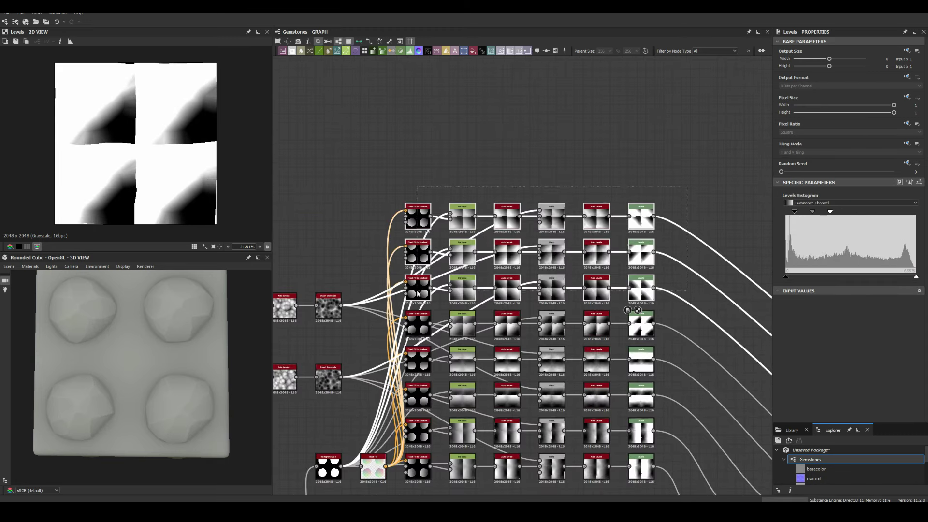
scroll(430, 223, down, 3)
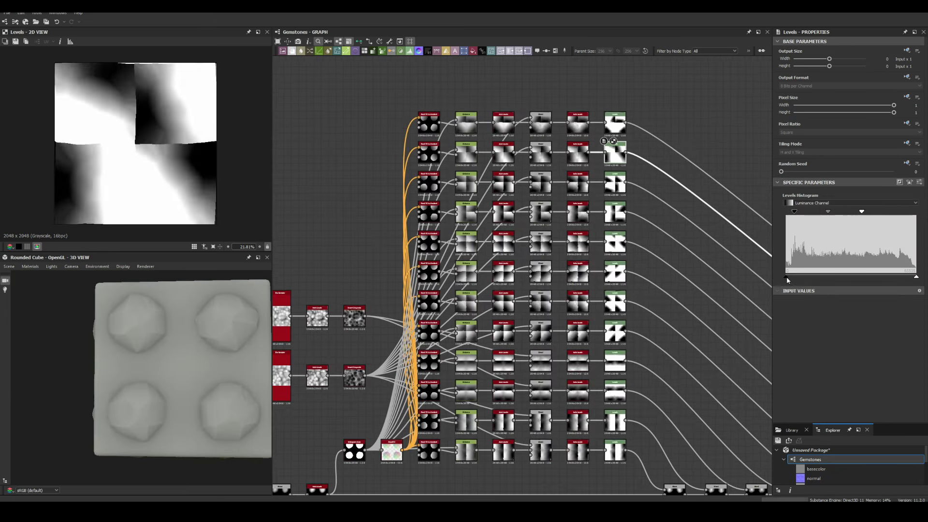
Step: Raise the output black level and the input white level of the second gradient row's Levels node
drag(866, 276, 841, 276)
mouse_move(862, 211)
mouse_down()
mouse_move(909, 211)
mouse_move(856, 211)
mouse_move(873, 211)
mouse_up()
scroll(155, 388, up, 4)
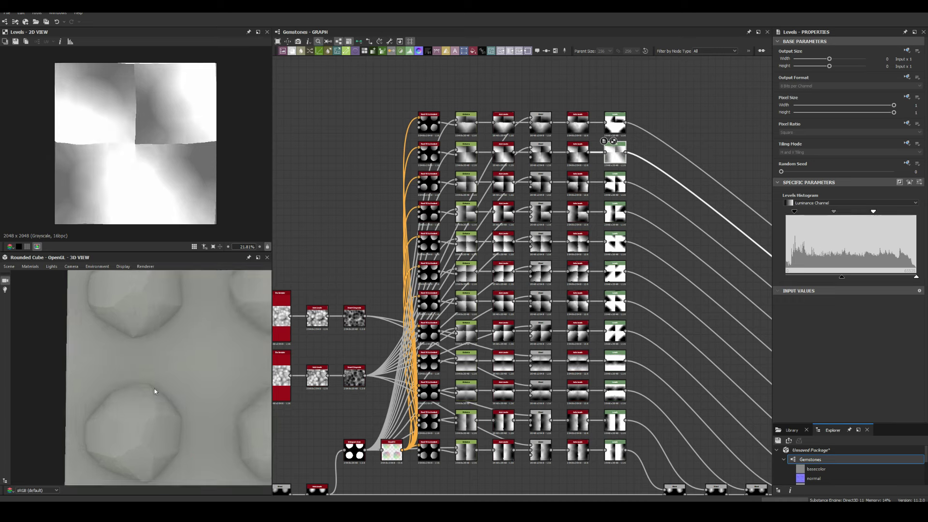
scroll(159, 390, down, 2)
scroll(165, 382, down, 3)
Step: Vary the facet directions in the Flood Fill to Gradient nodes, raising the fifth row's Angle Variation to 0.41
click(429, 331)
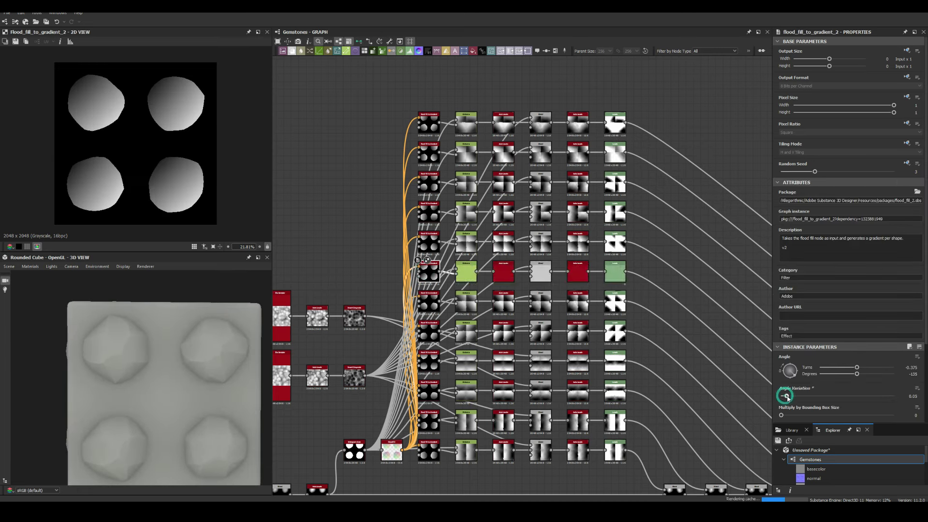
scroll(290, 251, down, 5)
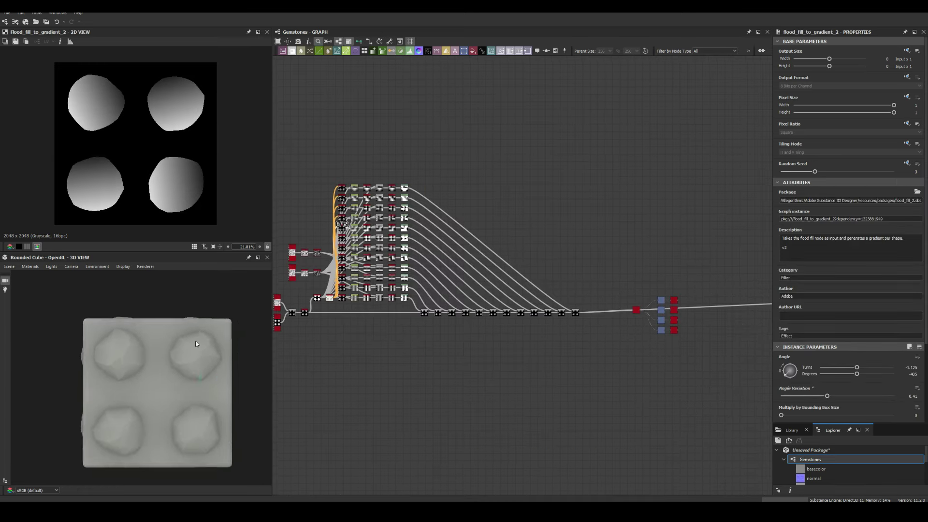
drag(125, 348, 153, 329)
Step: Add a Tile Sampler node after the four isolated gem shapes
click(669, 330)
middle_drag(717, 266, 558, 276)
key(space)
click(588, 364)
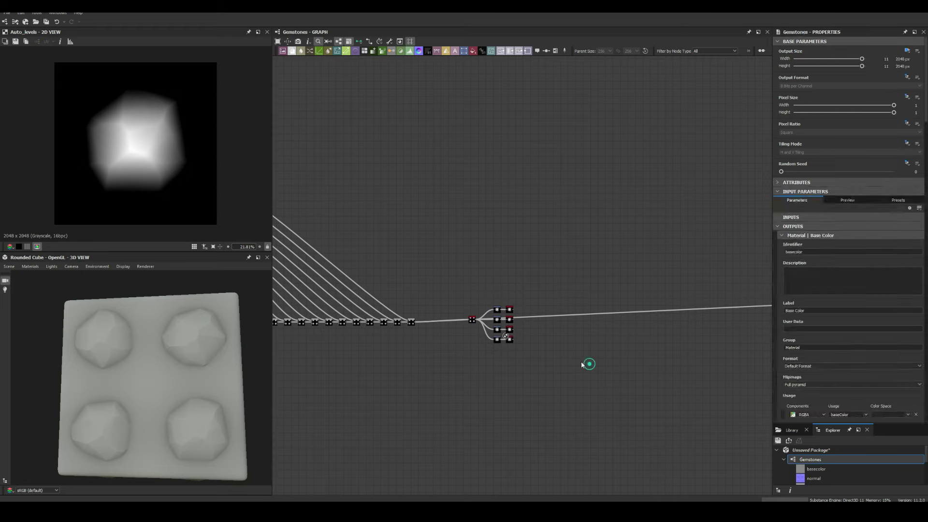
Step: Duplicate the two Tile Sampler, Auto Levels and Invert Grayscale chains and place the copies above the originals
scroll(556, 277, up, 4)
scroll(819, 352, down, 3)
middle_drag(276, 321, 526, 280)
middle_drag(338, 270, 725, 348)
drag(385, 270, 475, 378)
key(ctrl+c)
key(ctrl+v)
drag(491, 251, 404, 200)
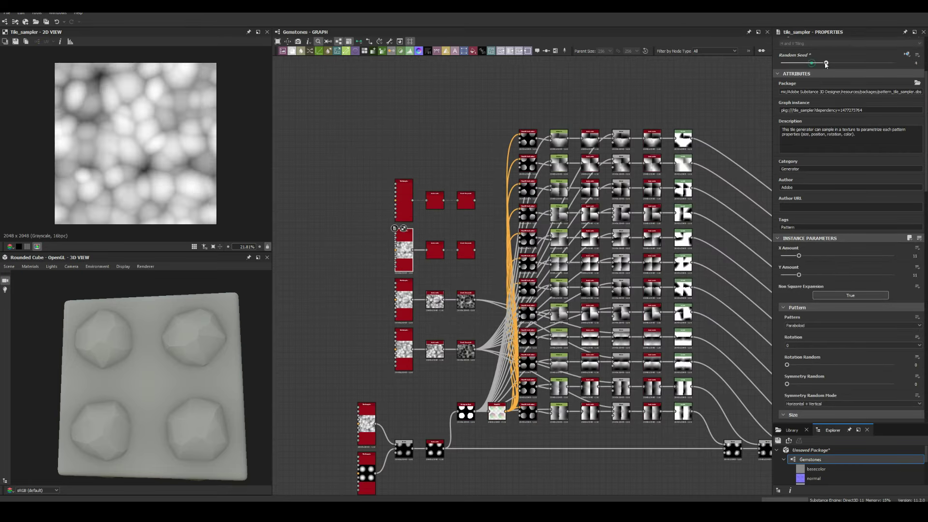
Step: Connect the isolated gem shapes to the new Tile Sampler's pattern inputs and increase its pattern scale
middle_drag(477, 197, 441, 220)
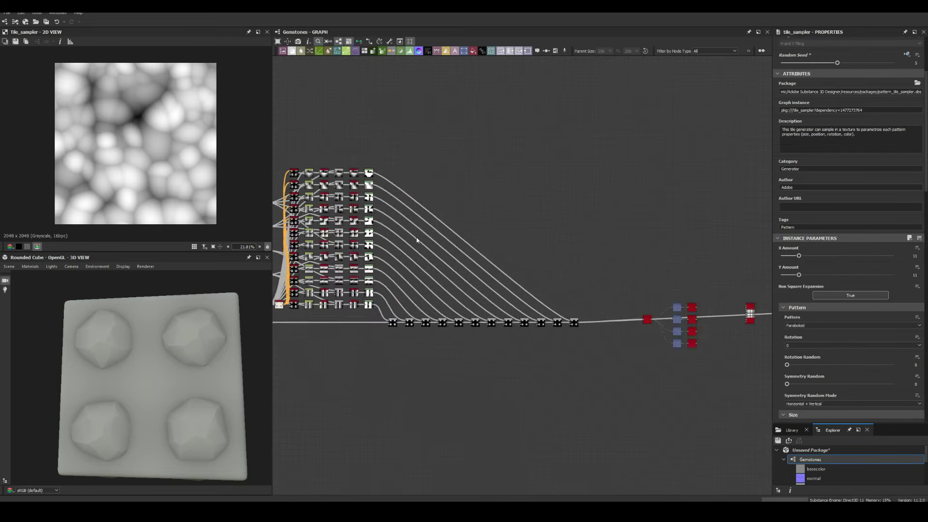
drag(538, 284, 650, 284)
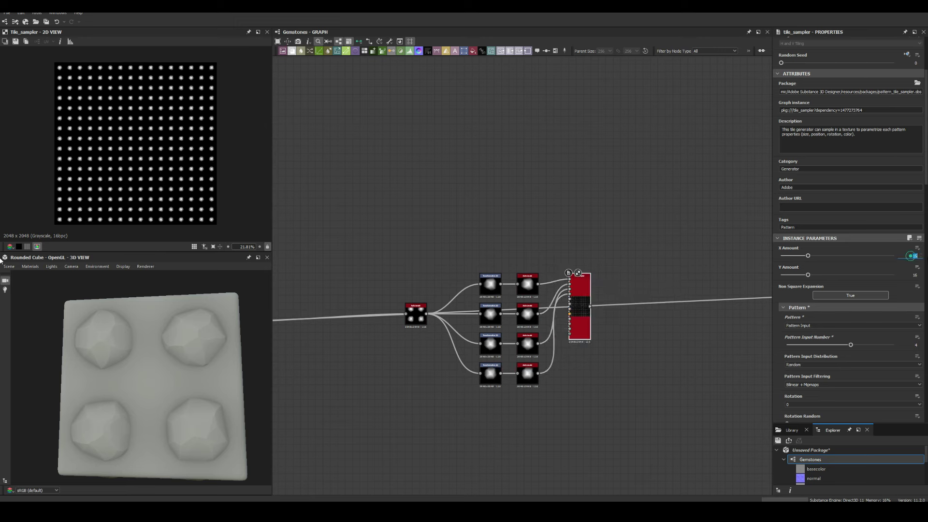
scroll(851, 252, down, 10)
drag(798, 216, 817, 237)
scroll(819, 154, up, 5)
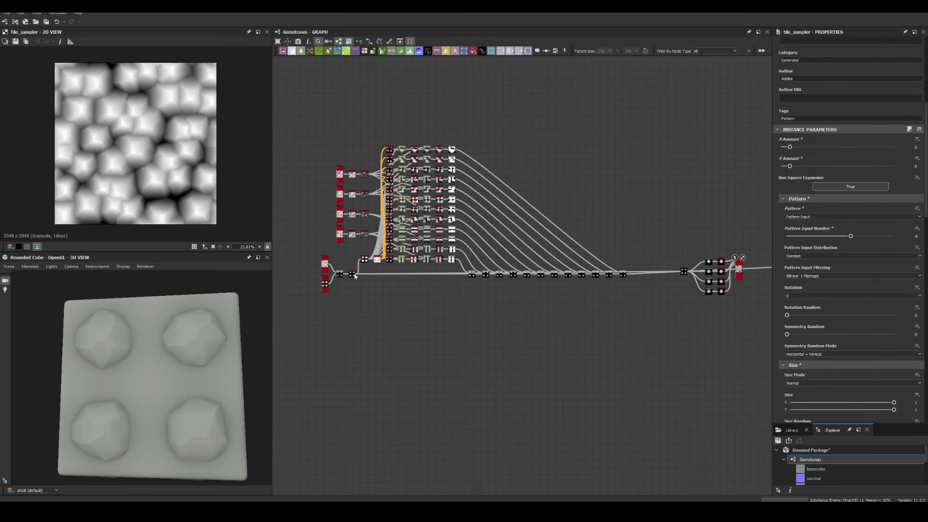
Step: Set the gem Tile Sampler's pattern amount to 4 and its Color Random to 0.46
scroll(653, 228, up, 3)
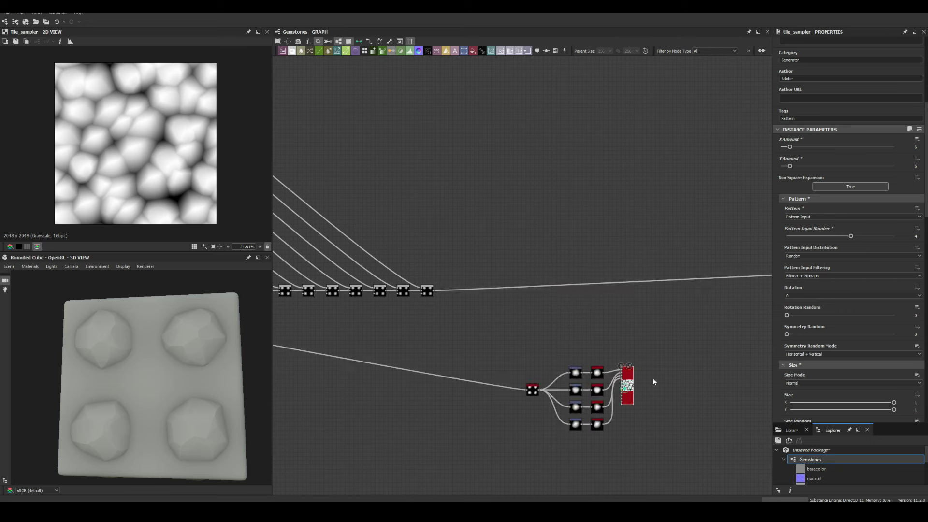
scroll(850, 193, down, 1)
double_click(916, 103)
text(4)
middle_drag(677, 367, 658, 330)
scroll(822, 314, down, 2)
drag(818, 326, 838, 325)
scroll(826, 326, down, 12)
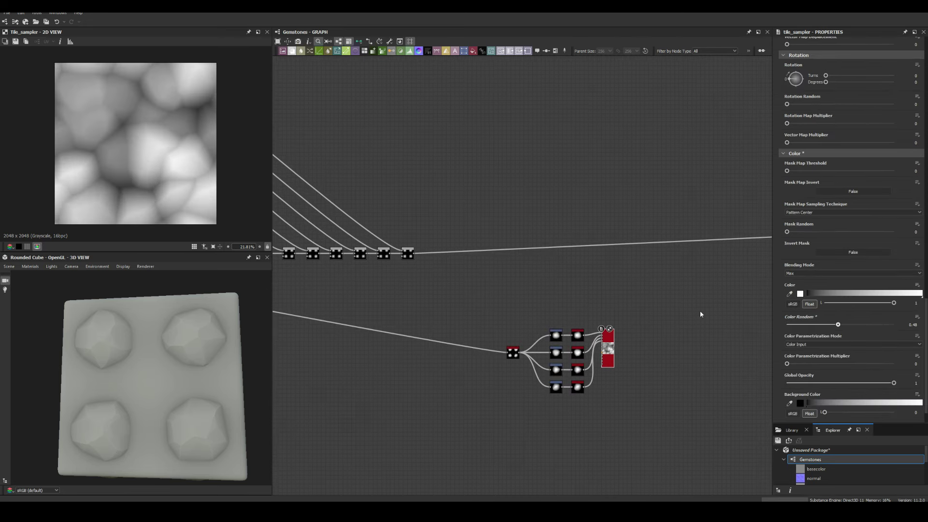
Step: Raise the gem Tile Sampler's Color Random to 0.78
scroll(503, 275, down, 3)
scroll(566, 274, up, 3)
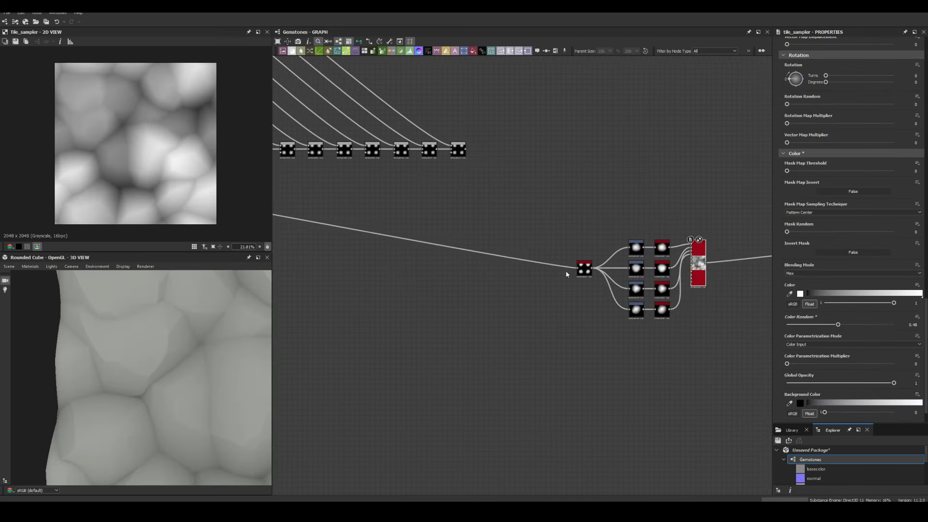
middle_drag(688, 272, 616, 300)
drag(838, 325, 871, 325)
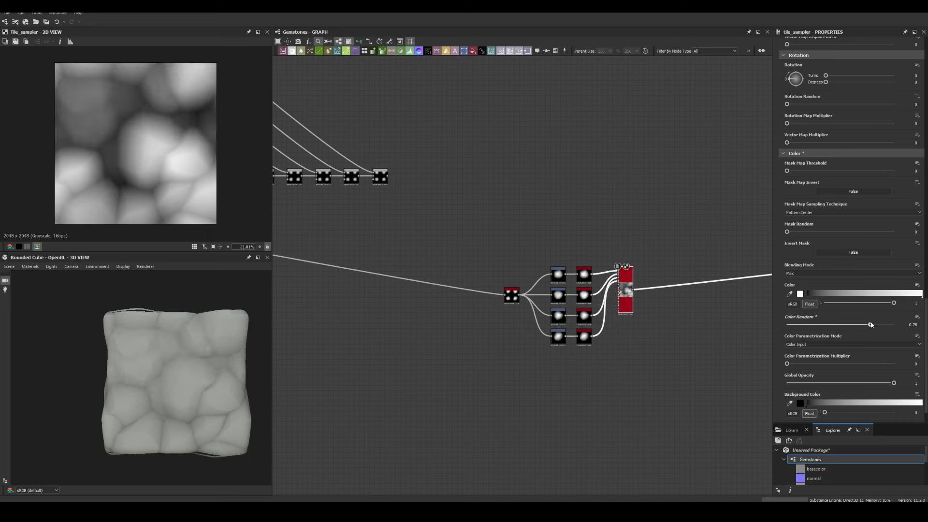
Step: Set the lower Tile Sampler copy's X Amount and Y Amount to 7
double_click(625, 354)
scroll(841, 310, up, 15)
click(916, 256)
text(6)
middle_drag(664, 327, 576, 320)
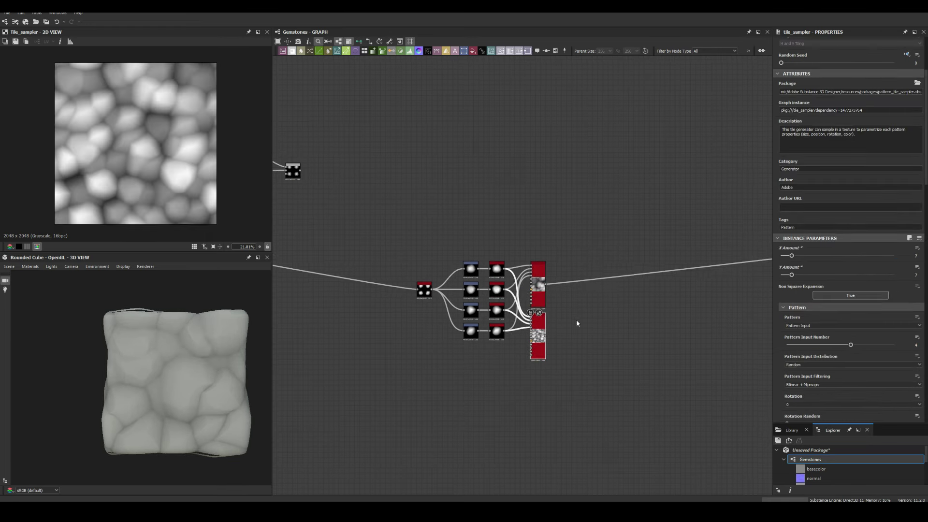
Step: Add a Blend node that combines the outputs of the two gem Tile Samplers
scroll(577, 320, up, 3)
key(space)
drag(543, 259, 600, 319)
drag(542, 365, 656, 292)
Step: Lower the output white level of the Levels node on the lower Tile Sampler branch
scroll(185, 348, up, 3)
click(527, 360)
click(524, 359)
drag(916, 277, 874, 277)
scroll(185, 332, down, 3)
scroll(189, 333, up, 3)
scroll(623, 338, down, 3)
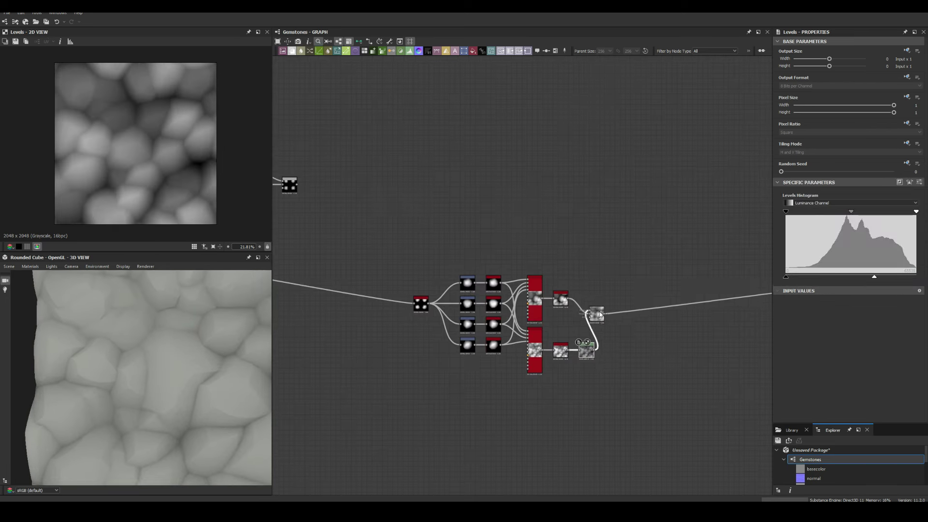
Step: Add an Ambient Occlusion (HBAO) node near the final Blend and reduce its Radius
scroll(162, 354, down, 2)
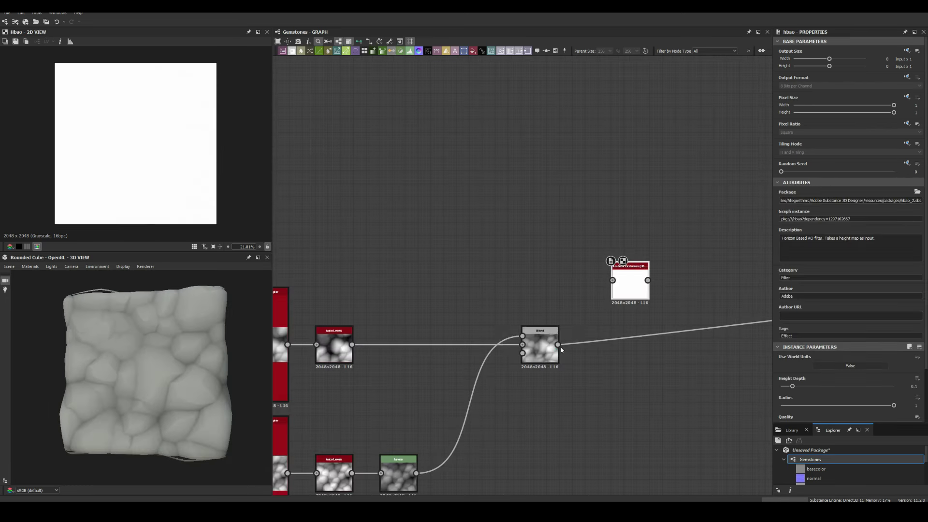
click(792, 405)
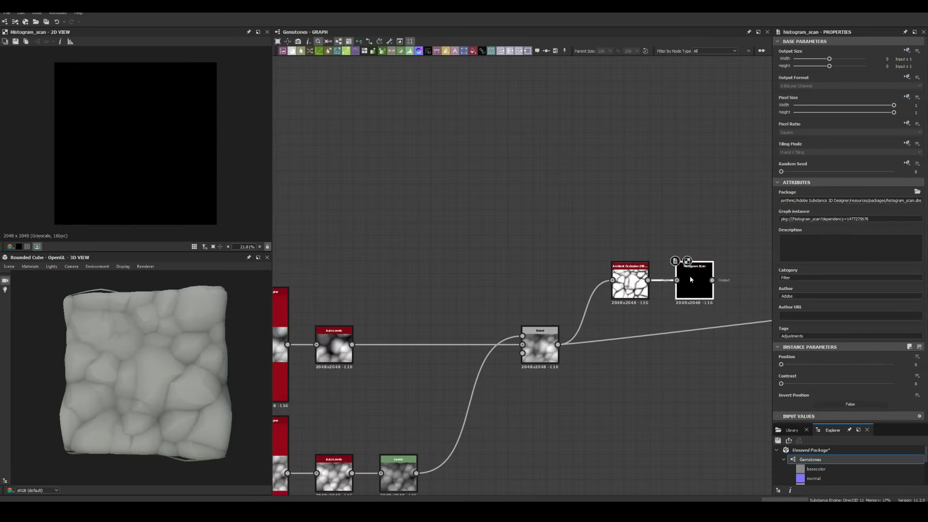
Step: Paste a copy of the rock branch's Auto Levels and its four Transformation 2D and Auto Levels pairs onto the crystal branch
scroll(488, 281, down, 3)
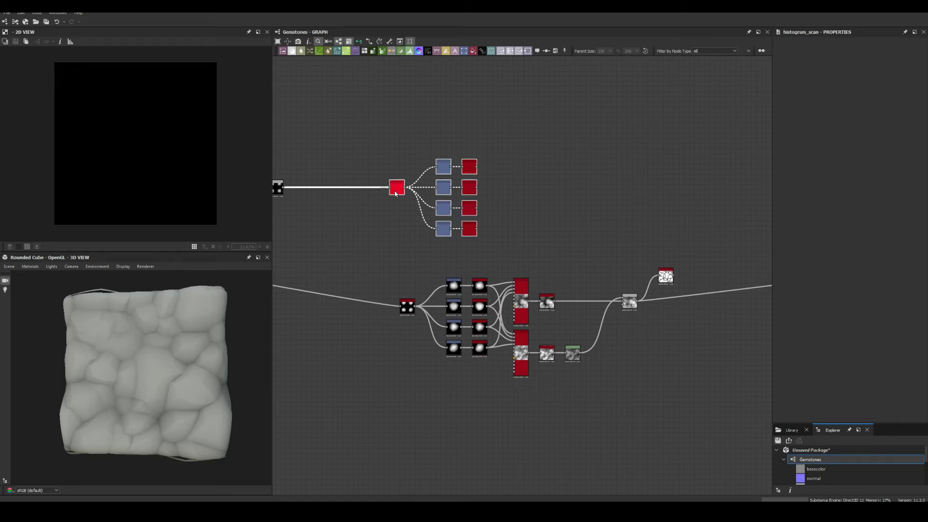
click(395, 189)
scroll(395, 193, up, 3)
key(ctrl+v)
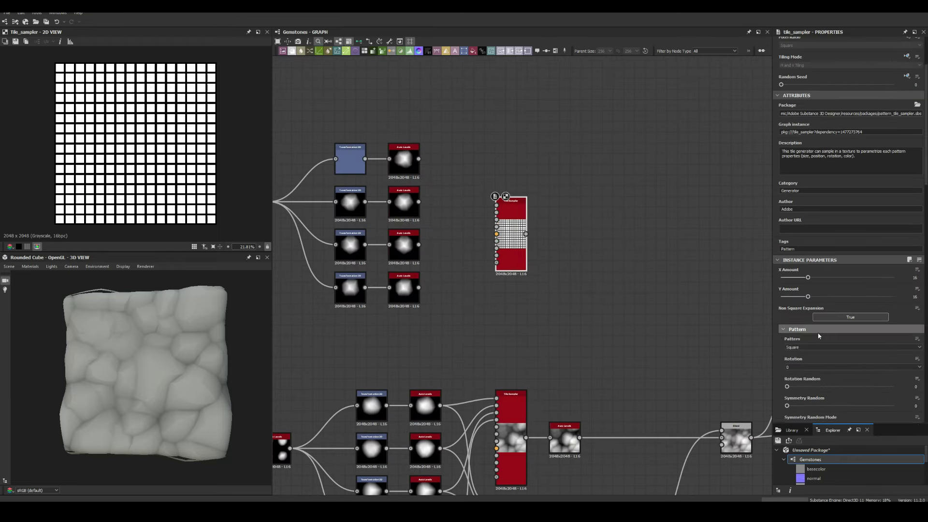
Step: Add a Tile Sampler with X and Y Amount 10, using the four crystal Auto Levels outputs as pattern inputs
click(822, 347)
text(10)
key(Tab)
text(10)
click(638, 267)
scroll(860, 314, down, 5)
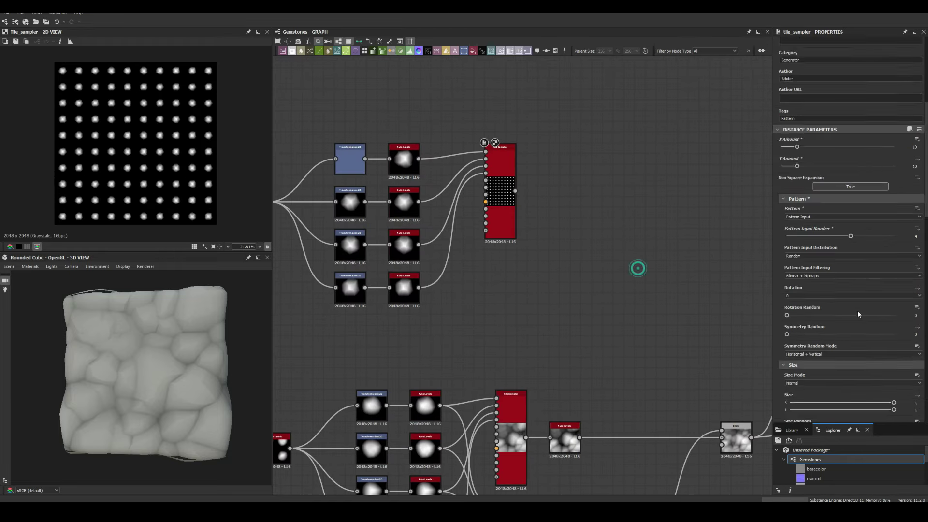
Step: Set the crystal Tile Sampler's Position Random to 1.03, Offset to 0.31 and Rotation Random to 0.28, using the rock Tile Samplers as reference
drag(798, 303, 817, 321)
double_click(507, 422)
scroll(841, 347, down, 3)
middle_drag(527, 474, 524, 381)
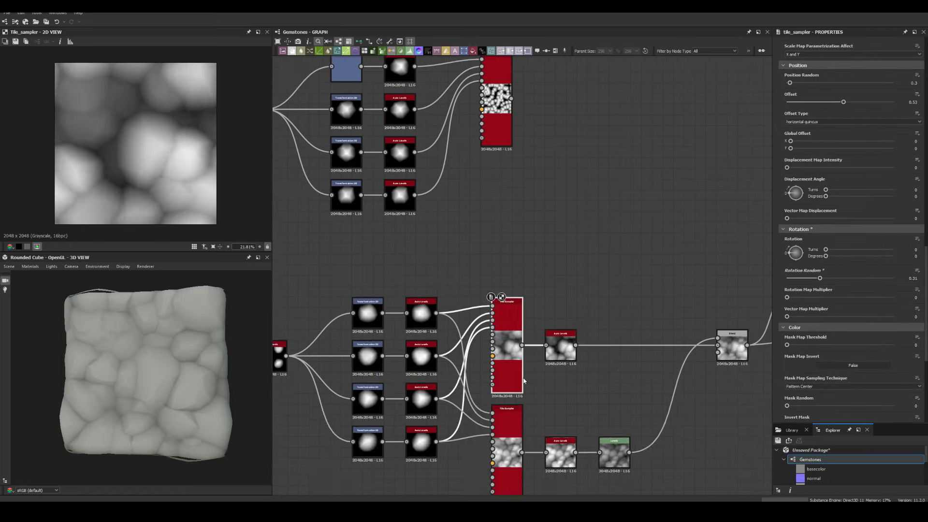
double_click(510, 430)
scroll(510, 290, down, 3)
scroll(500, 212, up, 3)
double_click(501, 213)
drag(787, 277, 818, 278)
scroll(818, 278, up, 8)
Step: Move the crystal Tile Sampler and the Ambient Occlusion node close together above the rock Blend
double_click(672, 325)
scroll(672, 329, up, 2)
drag(462, 193, 680, 196)
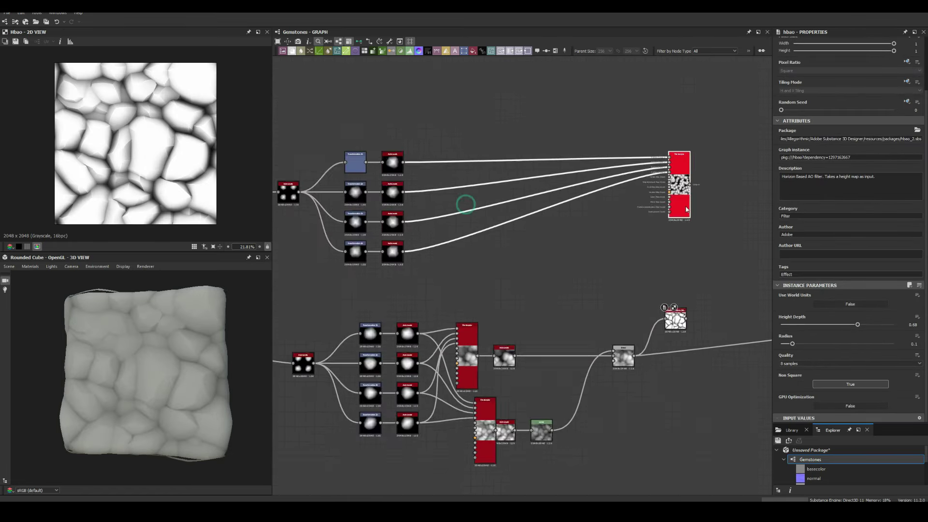
drag(693, 371, 623, 274)
drag(684, 178, 742, 188)
Step: Mask the crystal Tile Sampler with the inverted ambient occlusion and set its Mask Map Threshold to 0.28
double_click(742, 188)
scroll(834, 306, down, 6)
scroll(834, 305, down, 7)
drag(787, 324, 817, 324)
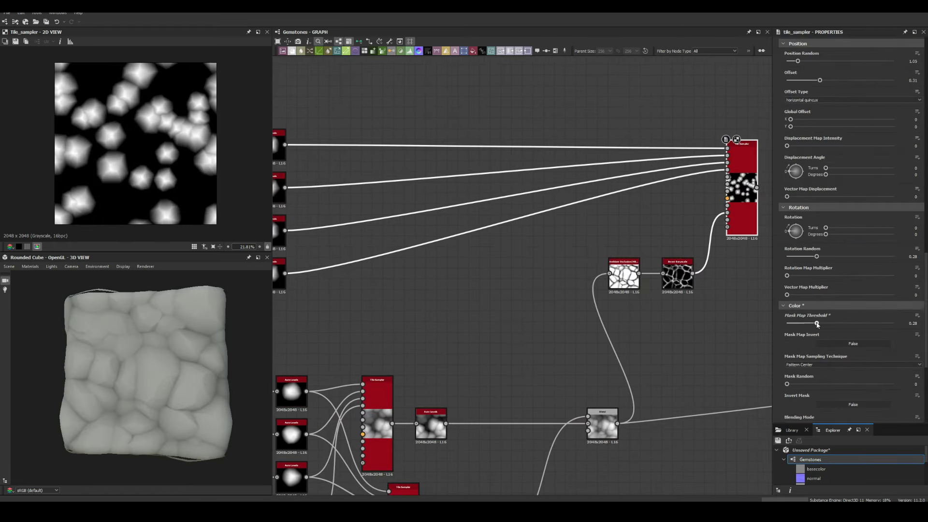
Step: Raise the Height Scale of the 3D preview's default material to 10
scroll(503, 260, down, 4)
drag(145, 314, 155, 338)
click(30, 266)
click(78, 275)
scroll(841, 290, down, 4)
drag(841, 296, 892, 295)
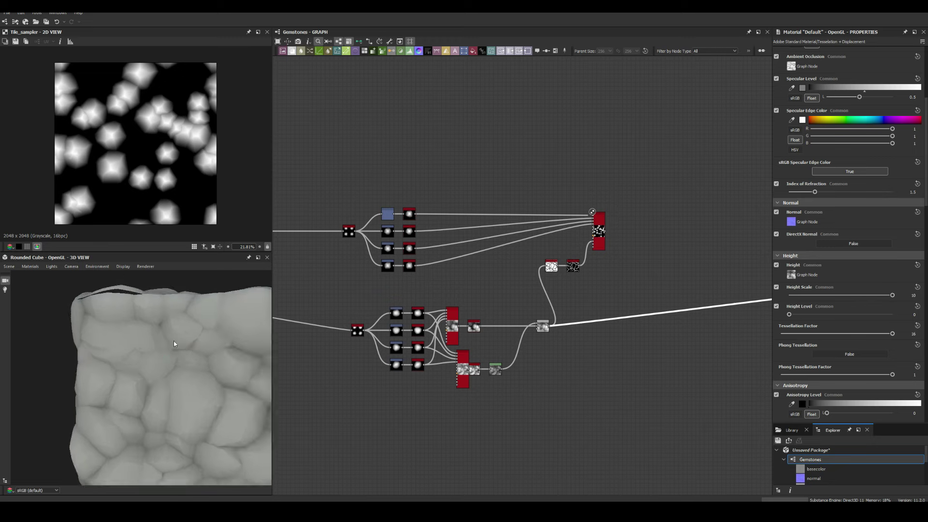
Step: Add nodes that combine the masked crystal Tile Sampler's output with the rock Blend, and adjust the added crystal height
scroll(687, 281, up, 3)
key(space)
key(Return)
drag(565, 309, 558, 186)
drag(548, 188, 584, 191)
click(514, 202)
key(space)
double_click(547, 188)
scroll(833, 339, down, 10)
drag(787, 324, 826, 325)
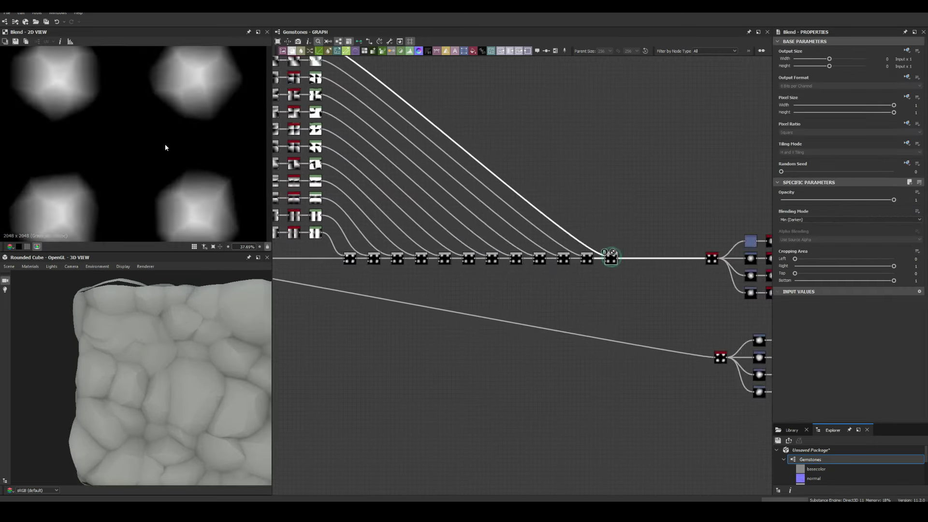
Step: Set the last crystal facet Blend's opacity to 0 and the crystal Tile Sampler's Position Random to 0.3
scroll(602, 279, up, 2)
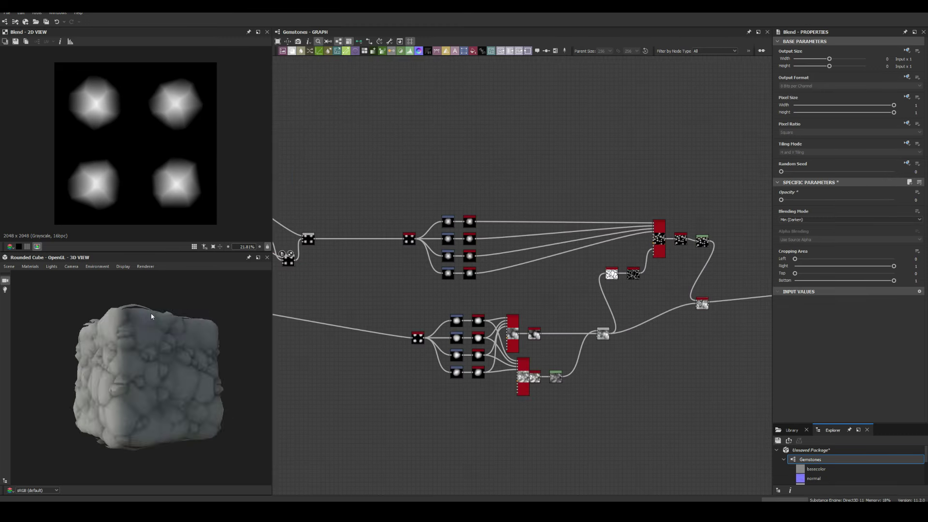
scroll(151, 313, up, 5)
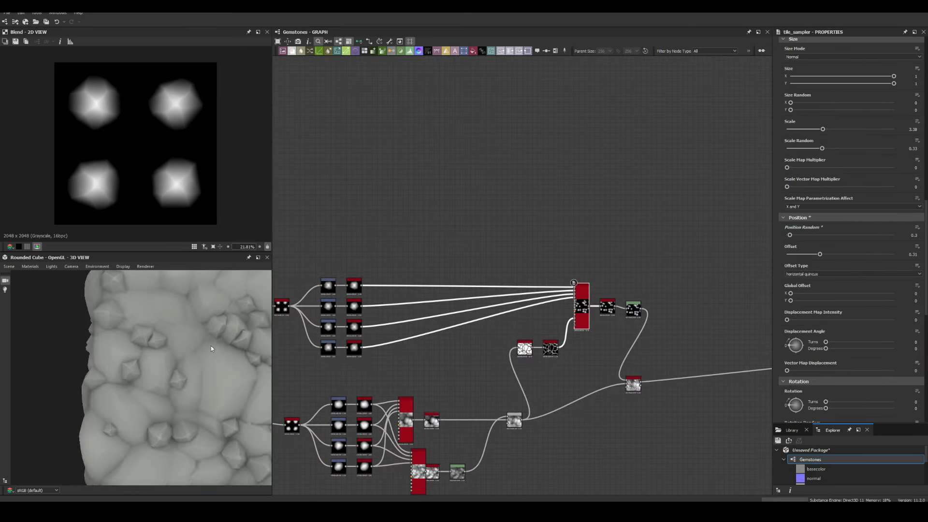
scroll(174, 375, down, 3)
drag(174, 376, 251, 368)
scroll(580, 358, up, 1)
drag(554, 344, 659, 378)
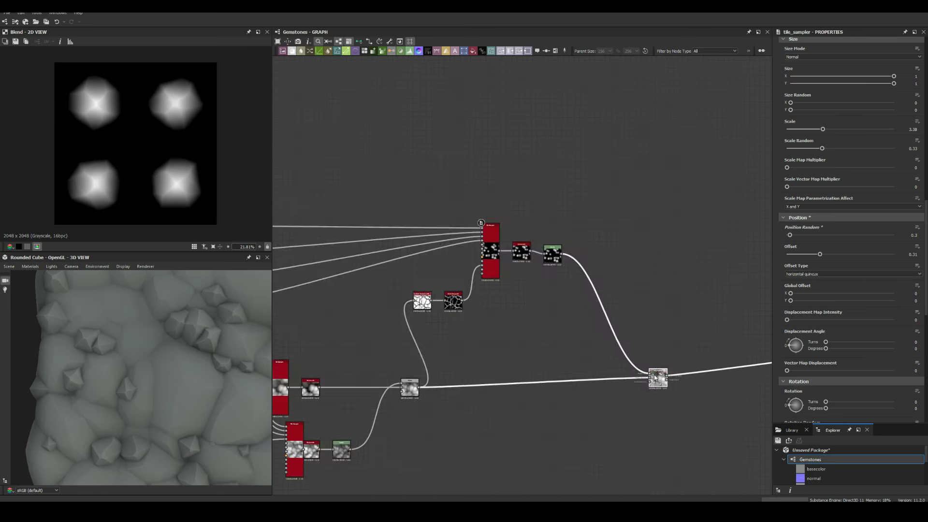
Step: Add a Normal node fed by the rock branch's Auto Levels, using OpenGL format and an intensity of 10
click(457, 384)
key(space)
text(nor)
key(Return)
drag(677, 339, 514, 437)
drag(507, 321, 410, 314)
scroll(414, 314, up, 3)
drag(414, 315, 558, 420)
drag(567, 429, 437, 290)
click(812, 218)
double_click(915, 200)
text(10)
scroll(420, 274, up, 3)
Step: Chain a Curvature Smooth node and a Histogram Scan after the rock branch's Normal node
key(space)
text(cur)
double_click(454, 310)
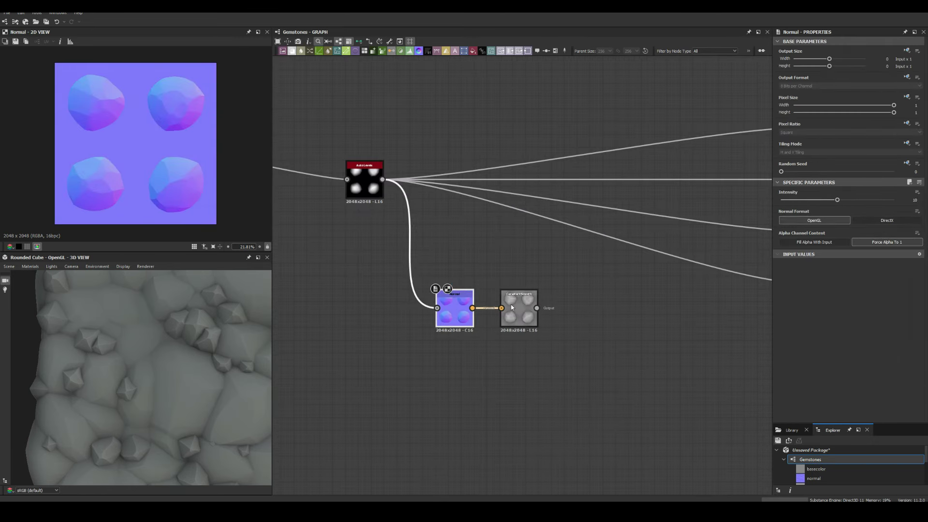
key(space)
text(his)
middle_drag(497, 304, 466, 331)
Step: Insert a Highpass Grayscale and an Auto Levels node ahead of the rock branch's Normal node
click(383, 311)
key(space)
text(high)
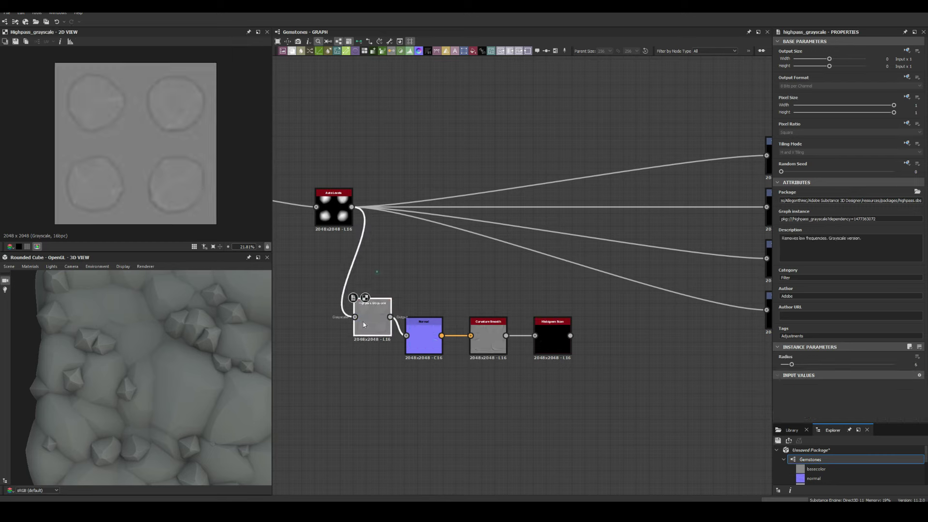
drag(370, 319, 320, 338)
key(space)
drag(385, 376, 372, 337)
Step: Set the Histogram Scan's Position to 0.38 and Contrast to 0.95, and use it to drive a Non Uniform Blur Grayscale on the rock shapes
double_click(553, 338)
key(space)
text(non)
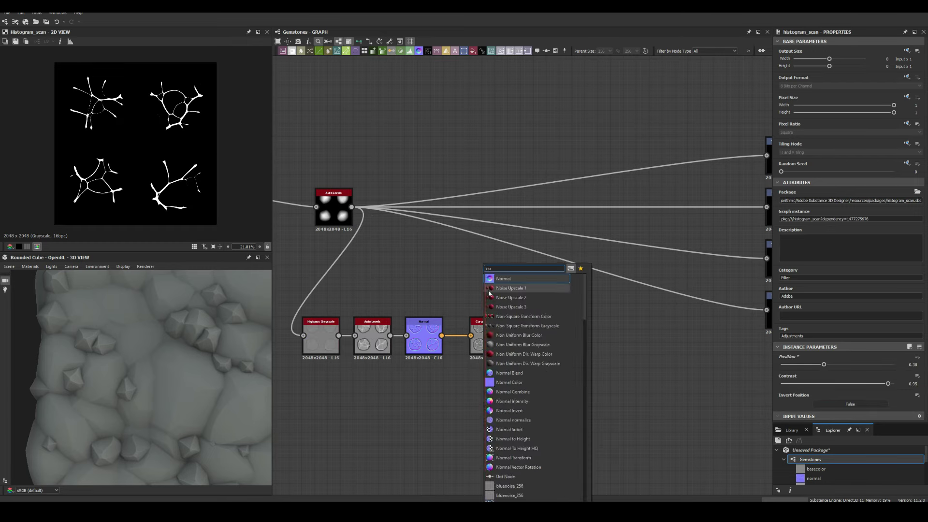
click(491, 290)
drag(353, 206, 560, 220)
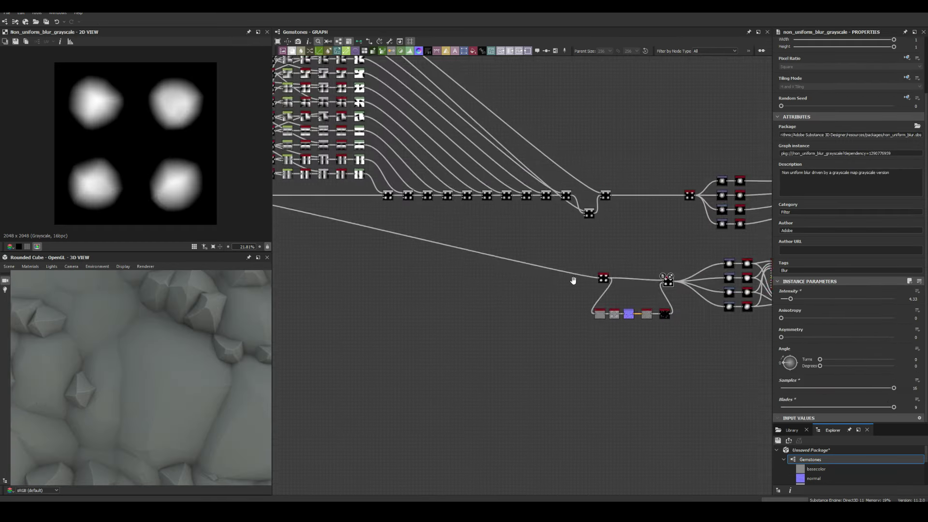
Step: Duplicate one facet-cutting chain with its Blend and insert it into the rock branch
scroll(523, 191, up, 3)
middle_drag(523, 191, 621, 208)
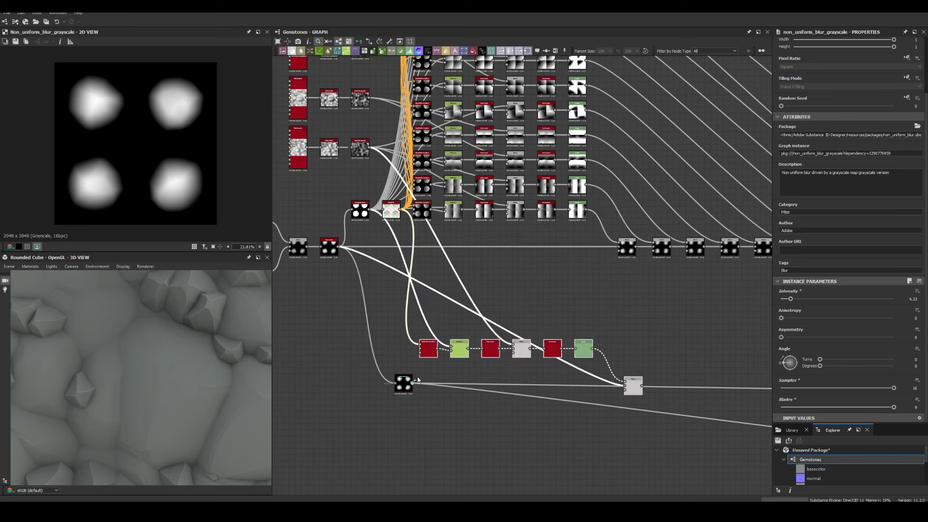
click(633, 386)
scroll(230, 375, down, 5)
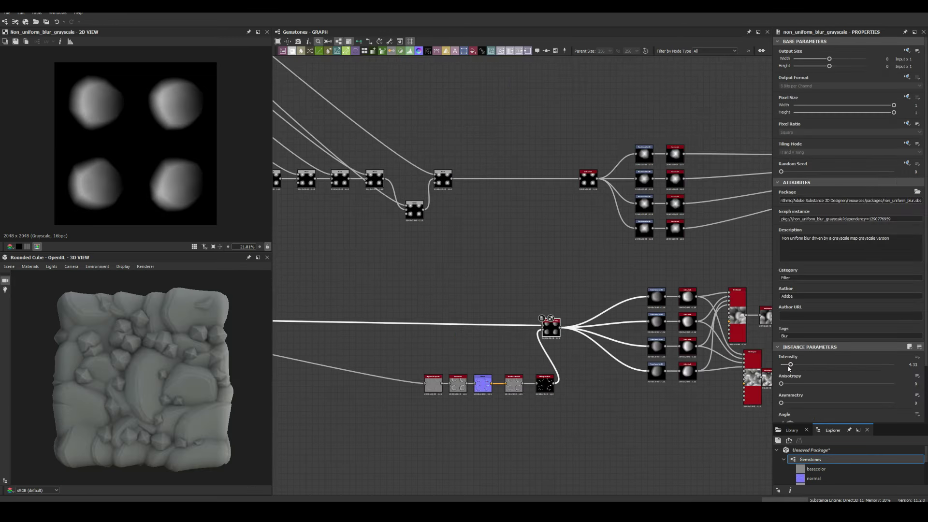
Step: Lower the input white level of the Levels node in the rock branch's facet chain
scroll(136, 383, up, 5)
scroll(136, 383, down, 5)
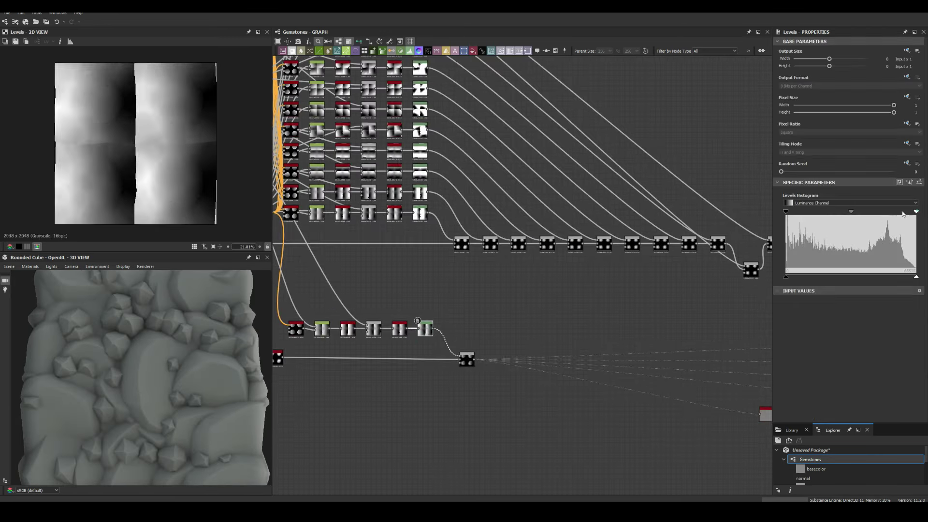
scroll(136, 368, down, 3)
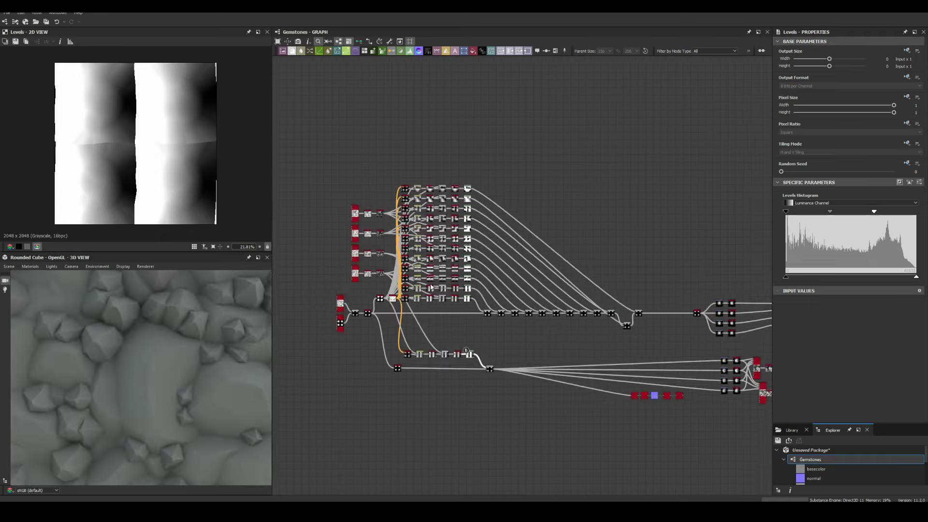
Step: Raise the output black level of the lowest Levels nodes in the crystal facet chains
scroll(735, 379, up, 5)
click(734, 379)
scroll(633, 347, down, 2)
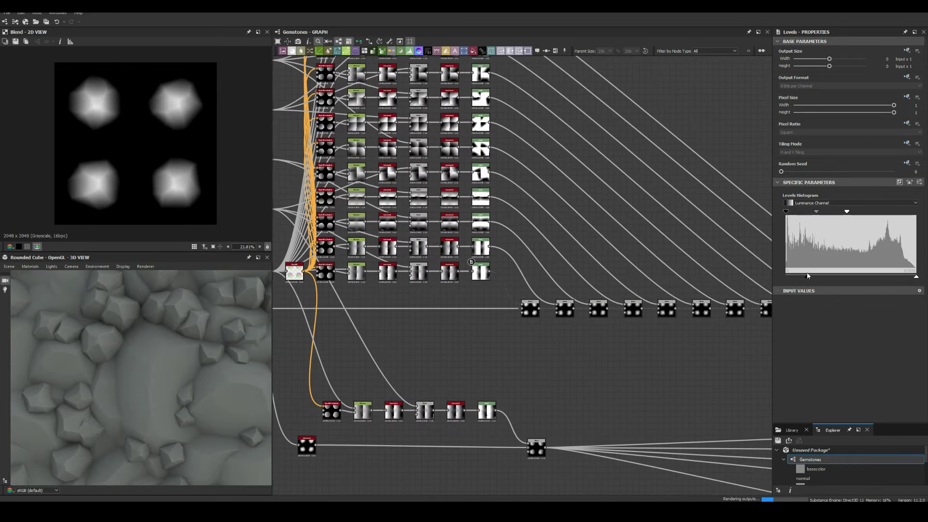
double_click(487, 252)
double_click(484, 226)
drag(795, 277, 812, 277)
double_click(484, 201)
drag(786, 277, 814, 278)
scroll(181, 304, down, 3)
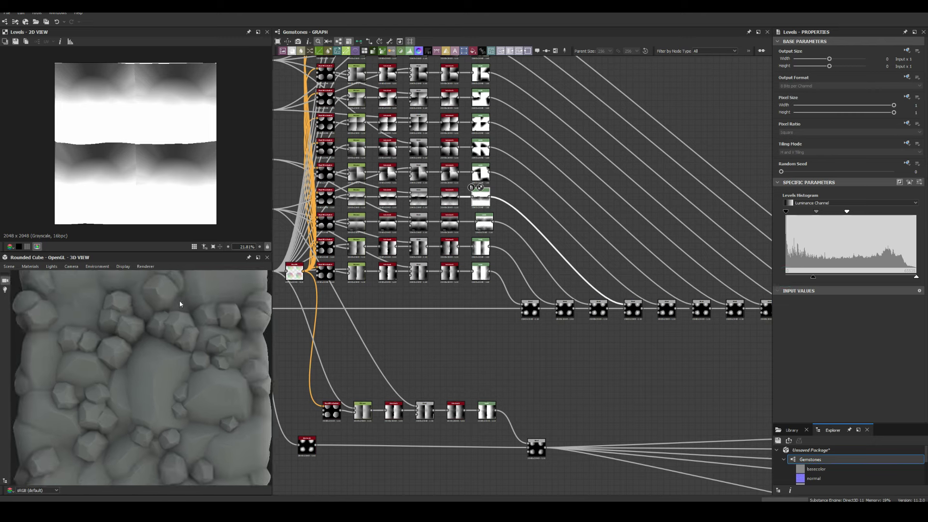
Step: Add a Shape Extrude node above the crystal branch
scroll(531, 276, down, 5)
middle_drag(605, 280, 370, 279)
scroll(534, 230, up, 4)
key(space)
text(shape)
key(space)
text(shape)
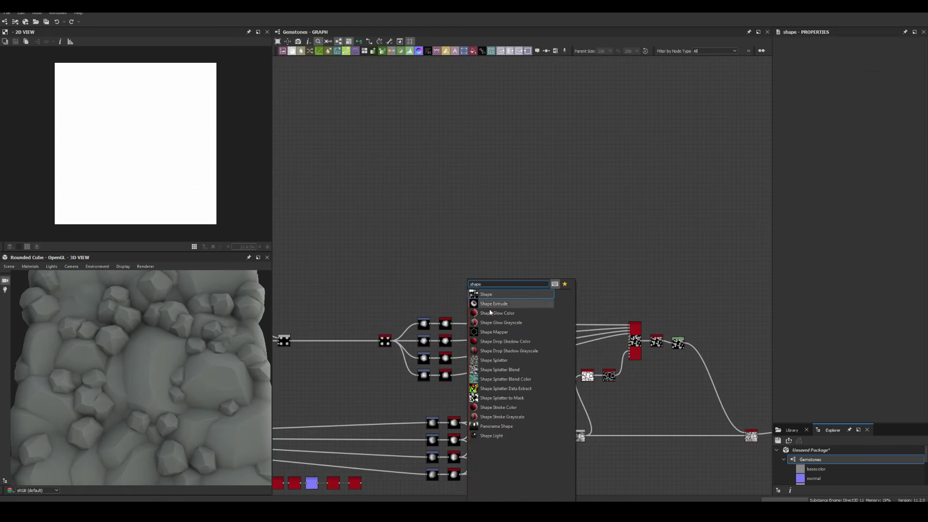
click(490, 305)
Step: Feed the first crystal's Auto Levels into the Shape Extrude as Custom Input, with its position at about X 0.41 and Y 0.40
scroll(460, 321, up, 6)
drag(452, 333, 481, 244)
scroll(861, 371, down, 5)
scroll(850, 348, down, 6)
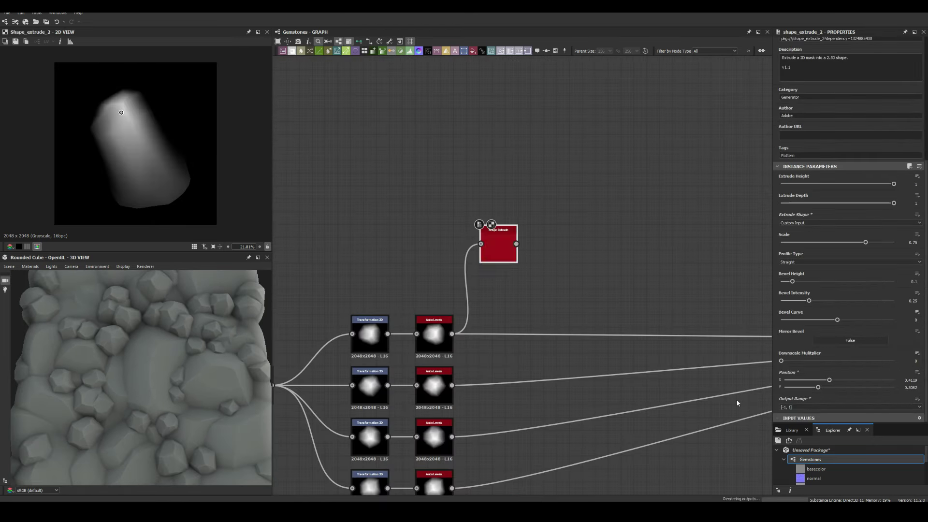
Step: Add an Auto Levels and a Levels node after the Shape Extrude, and shift the Levels midtones
key(space)
text(auto)
key(Return)
drag(562, 248, 613, 248)
key(space)
key(Return)
drag(851, 212, 837, 215)
double_click(614, 245)
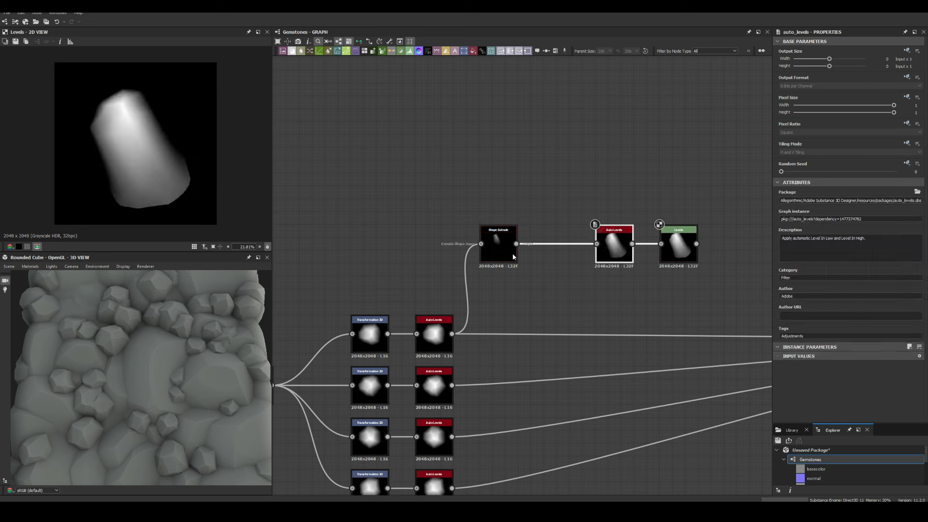
Step: Set the Shape Extrude's Extrude Depth to 0.47, Scale 0.62, Bevel Height 0.07, Bevel Intensity 0.13 and Bevel Curve -0.59, and preview it in 3D
click(498, 245)
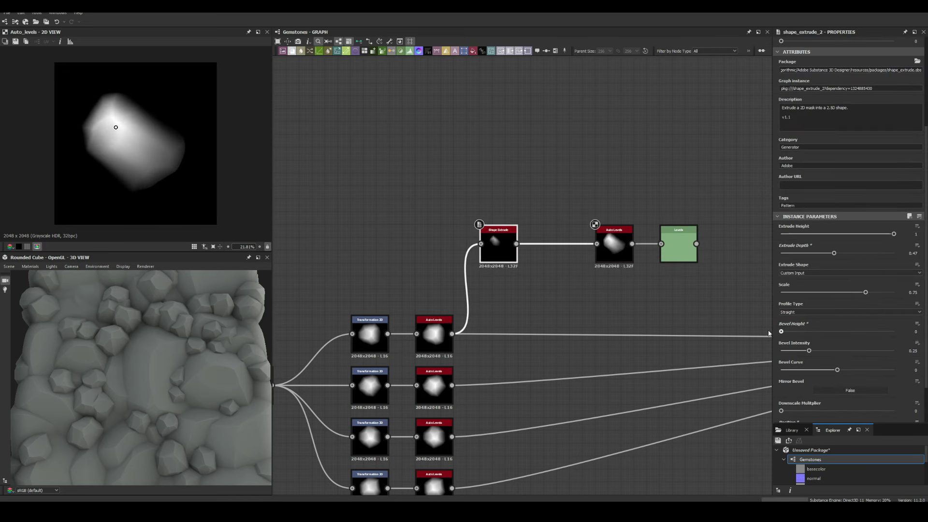
scroll(804, 357, down, 2)
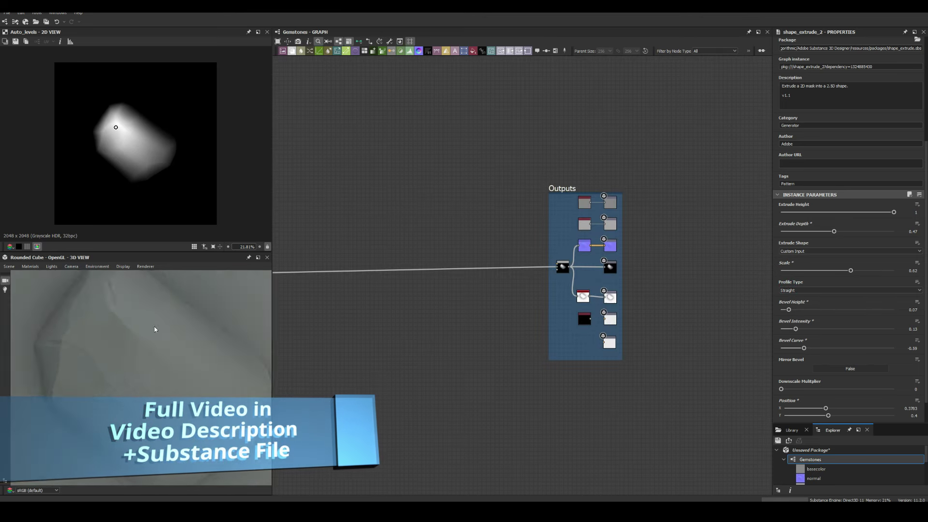
scroll(598, 274, down, 6)
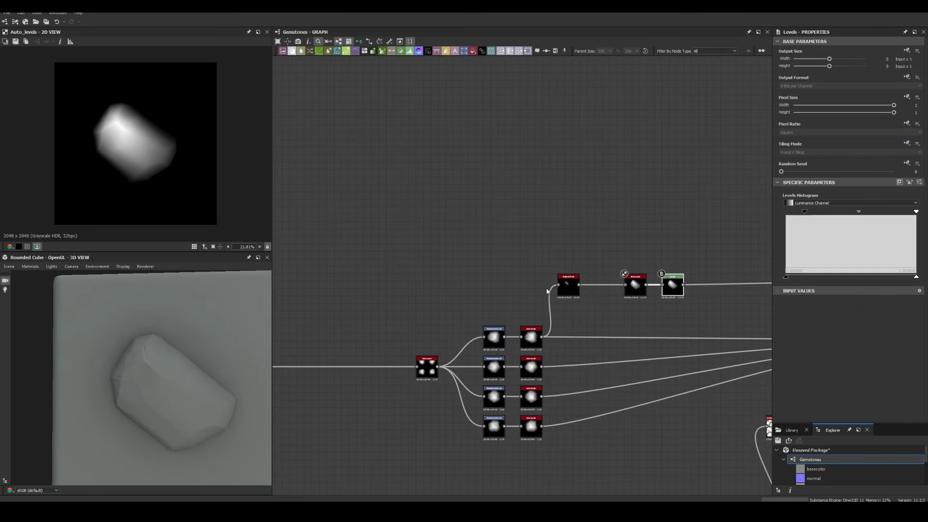
Step: Reposition the Shape Extrude's direction handle and try routing a link from an earlier node toward it
click(569, 286)
drag(128, 139, 127, 138)
scroll(395, 263, down, 4)
middle_drag(395, 263, 653, 221)
drag(420, 270, 543, 261)
scroll(701, 235, up, 3)
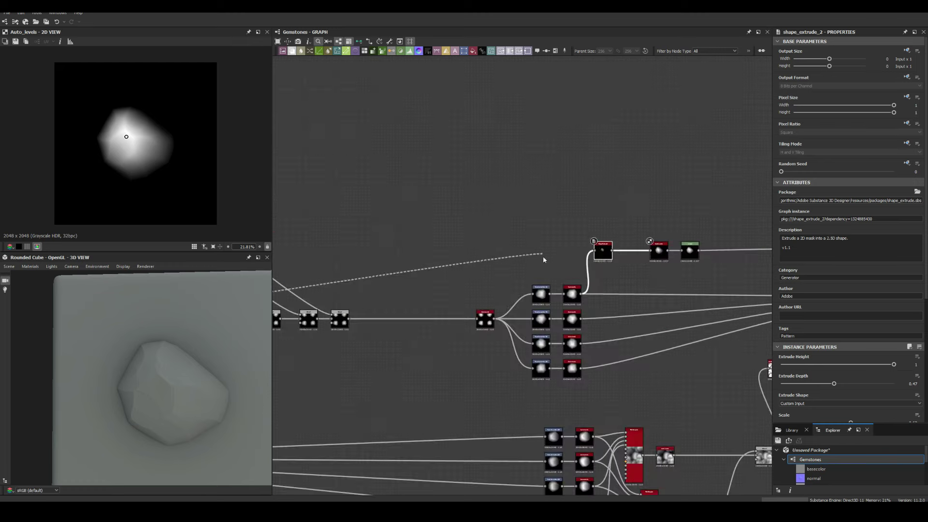
Step: Set the Shape Extrude's Extrude Depth to 1 and Bevel Height to 0.15, and fine-tune its Bevel Curve
scroll(833, 348, down, 3)
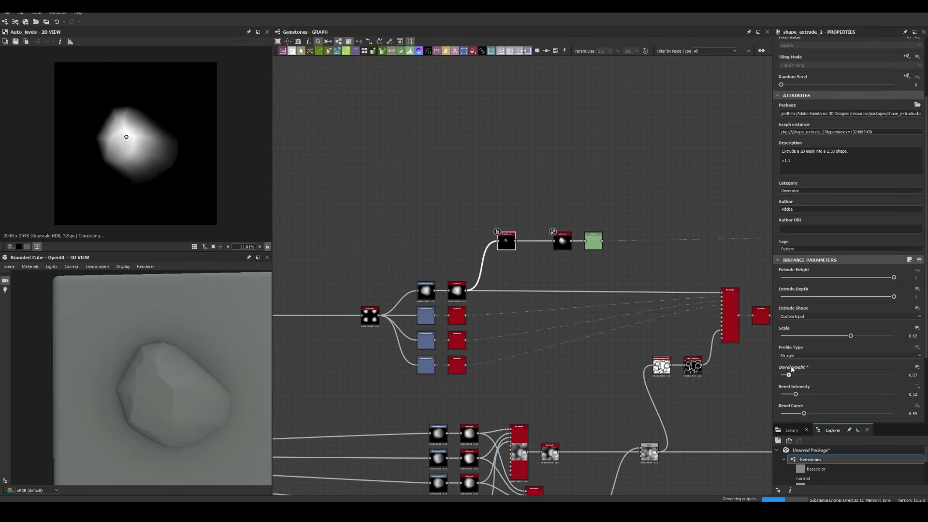
drag(799, 374, 798, 374)
drag(804, 414, 802, 414)
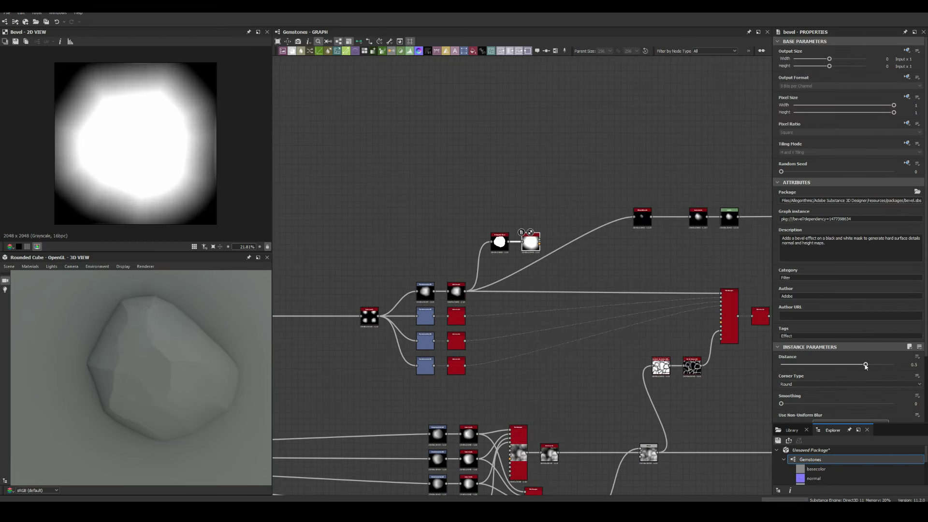
Step: Blend the first crystal with a Bevel mask at Distance -0.24, feed it into the Shape Extrude and reposition the extrusion
scroll(198, 119, up, 5)
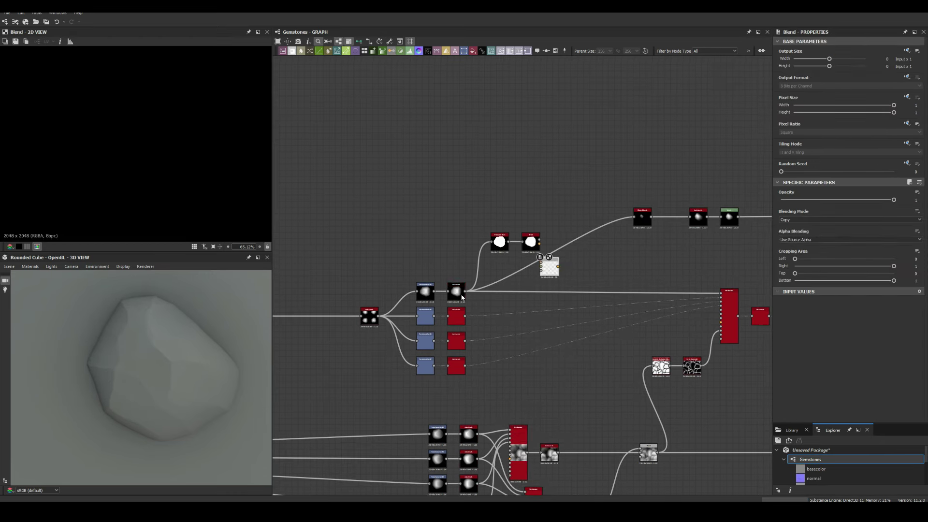
mouse_move(833, 364)
mouse_down()
mouse_move(808, 366)
mouse_move(825, 366)
mouse_up()
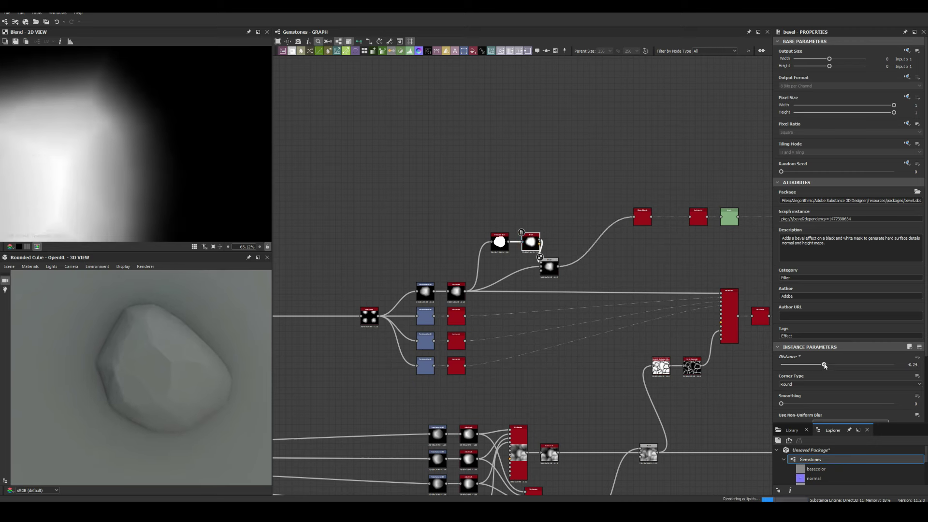
click(642, 216)
scroll(139, 146, down, 5)
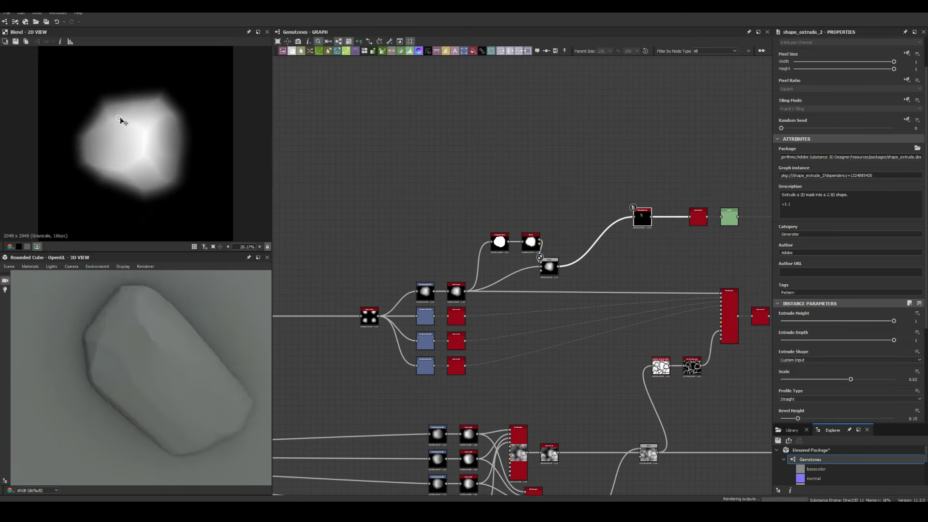
Step: Regroup the first crystal's mask, Bevel and Blend nodes compactly and duplicate that chain for the other three crystals
scroll(555, 262, up, 1)
drag(551, 266, 558, 295)
drag(546, 210, 477, 259)
drag(524, 238, 502, 275)
middle_drag(546, 296, 579, 323)
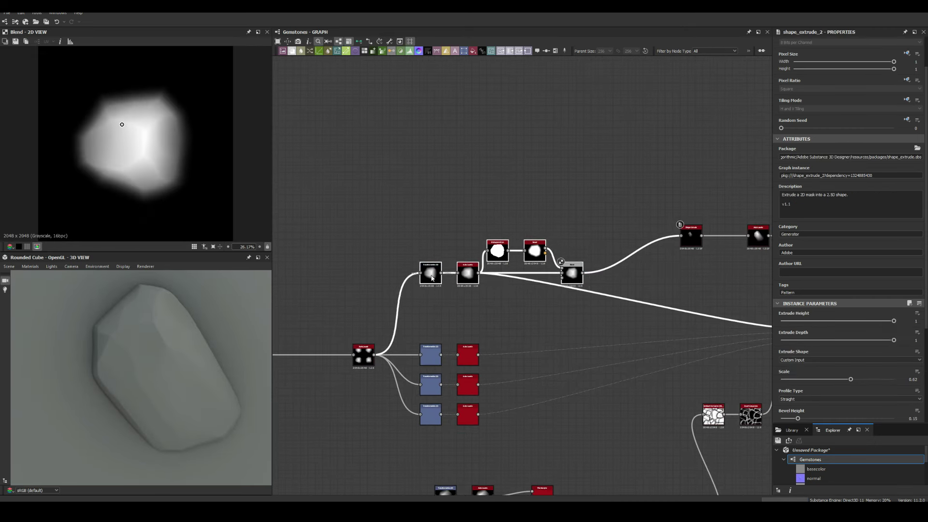
key(ctrl+d)
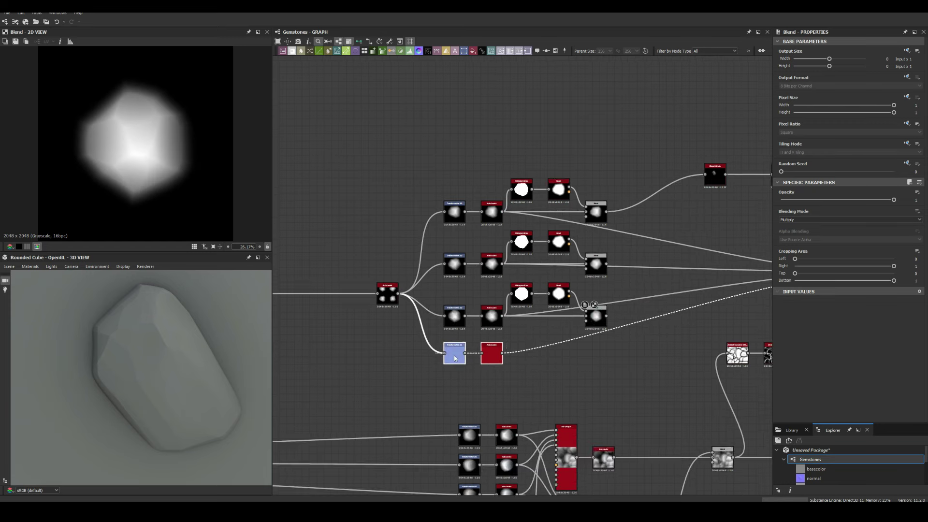
Step: Duplicate the Shape Extrude, Auto Levels and Levels nodes so all four crystals get their own extrusion
scroll(594, 330, down, 5)
scroll(594, 330, up, 5)
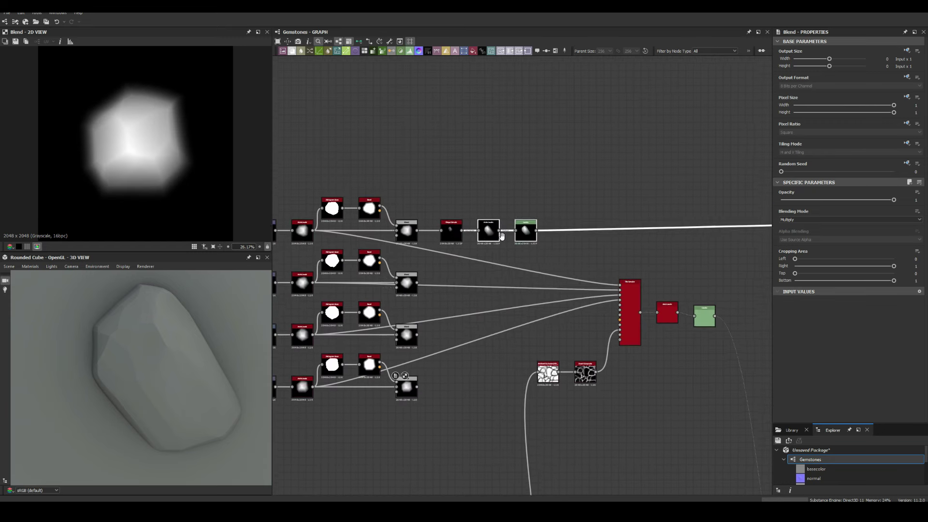
key(ctrl+d)
drag(485, 297, 485, 280)
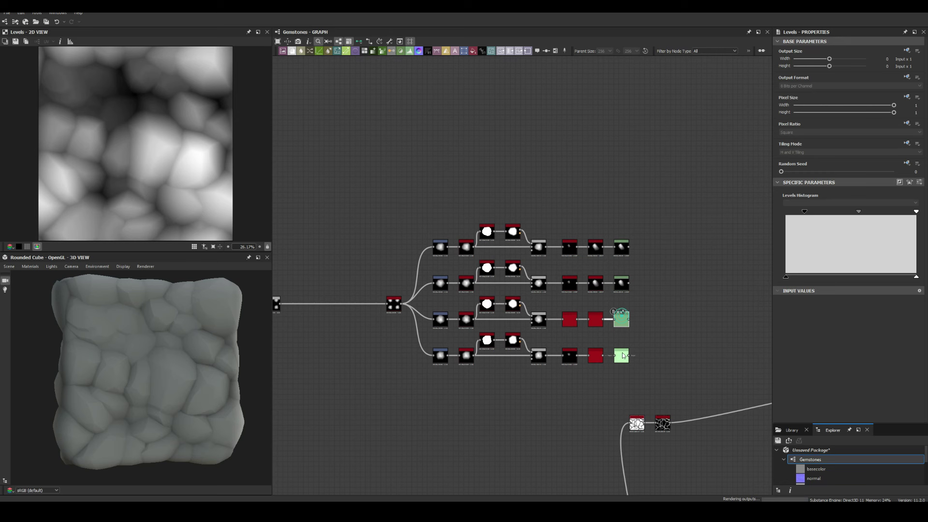
click(595, 283)
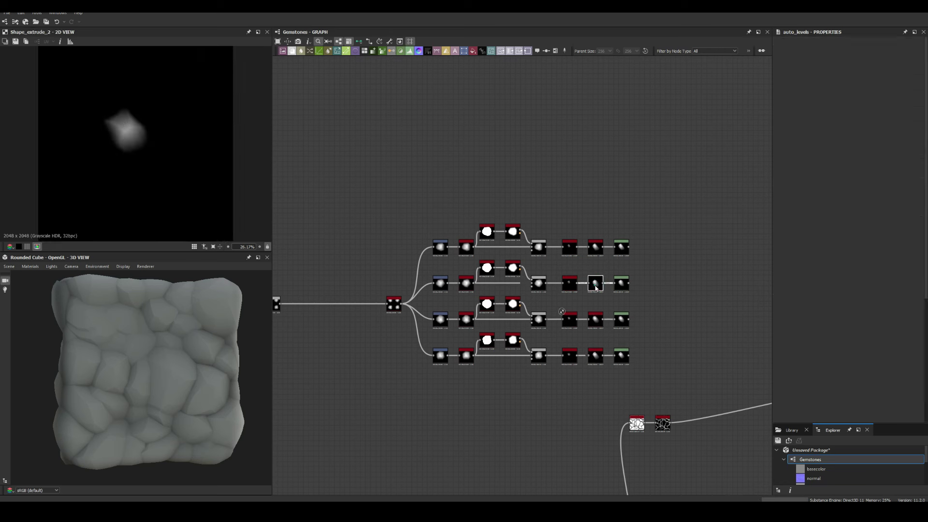
click(596, 320)
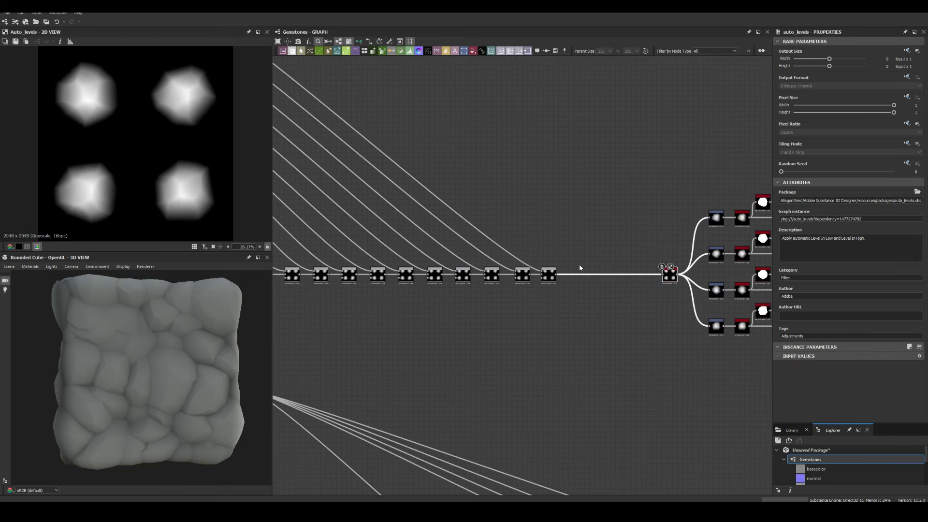
Step: Feed the four crystals into a Splatter Circular with Pattern Input Number 4, and blend a small Shape marker with the first crystal using Add (Linear Dodge)
scroll(582, 269, down, 3)
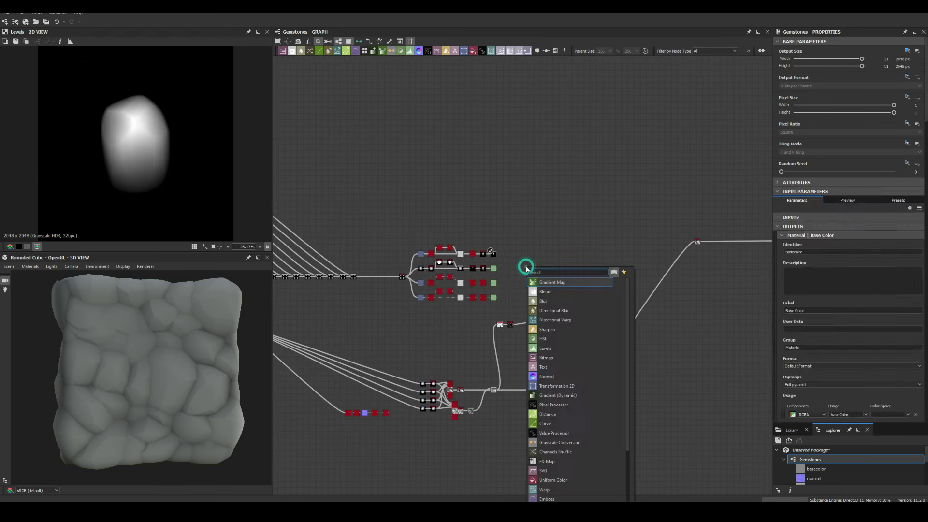
click(580, 272)
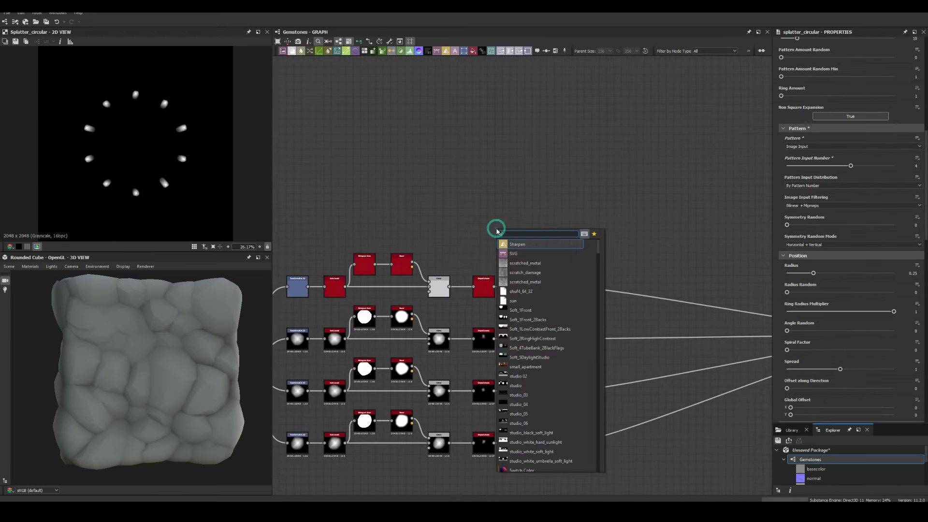
click(527, 247)
drag(568, 287, 590, 256)
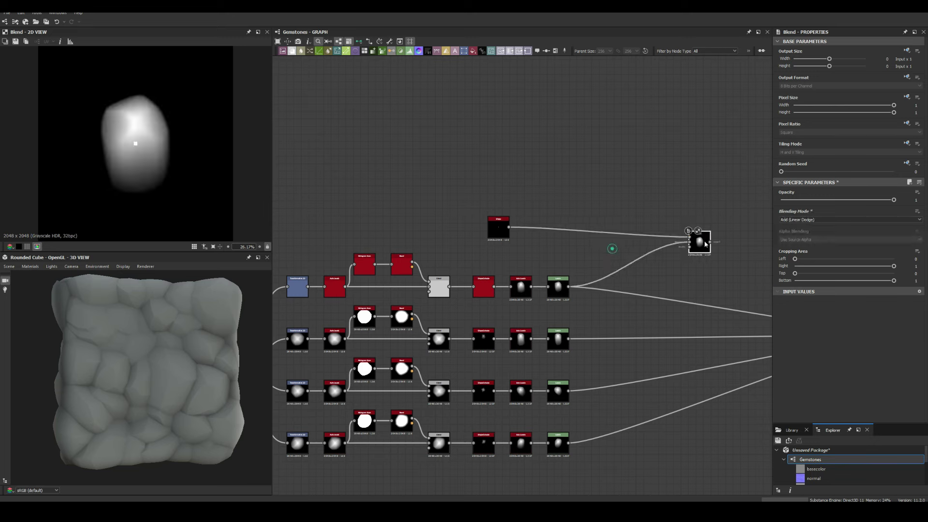
Step: Offset each crystal with a No Tiling Transformation 2D so its base sits on the center marker, rotating it upright where needed
double_click(596, 286)
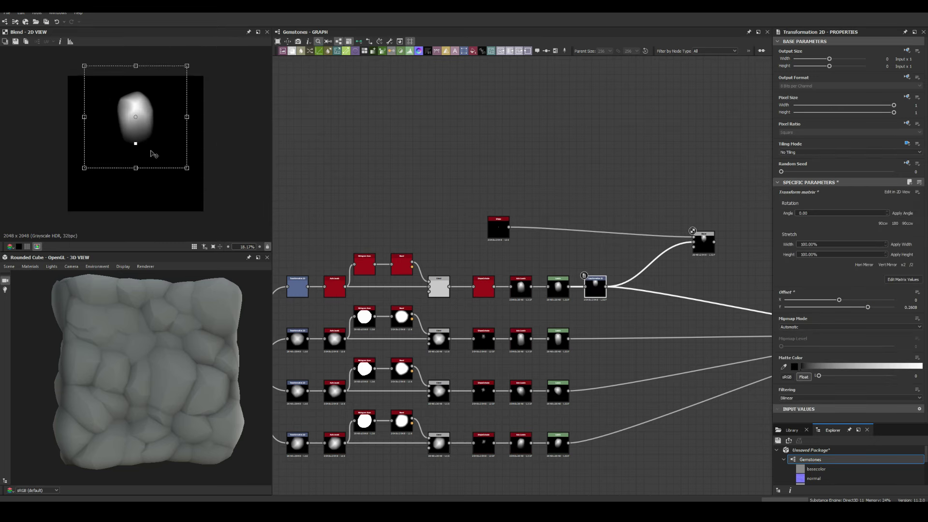
drag(153, 153, 154, 155)
scroll(676, 312, up, 3)
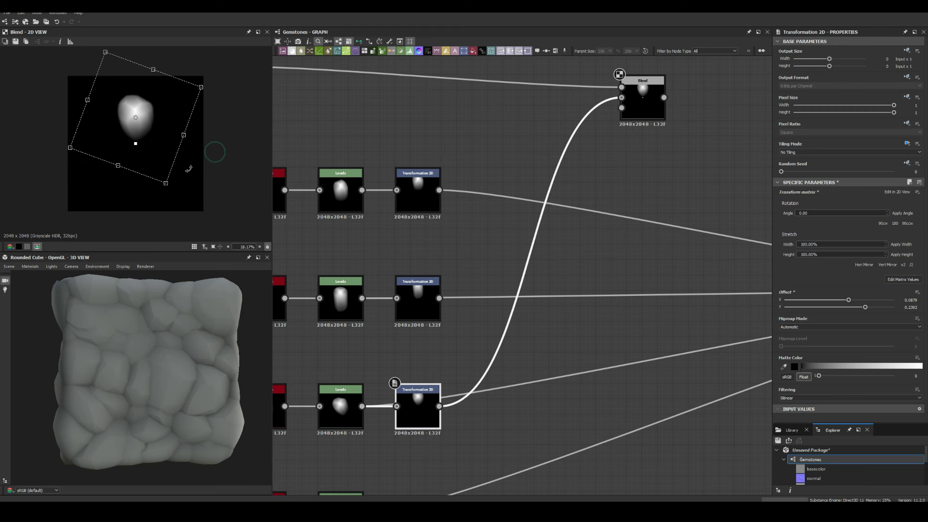
drag(188, 169, 188, 171)
scroll(416, 187, down, 3)
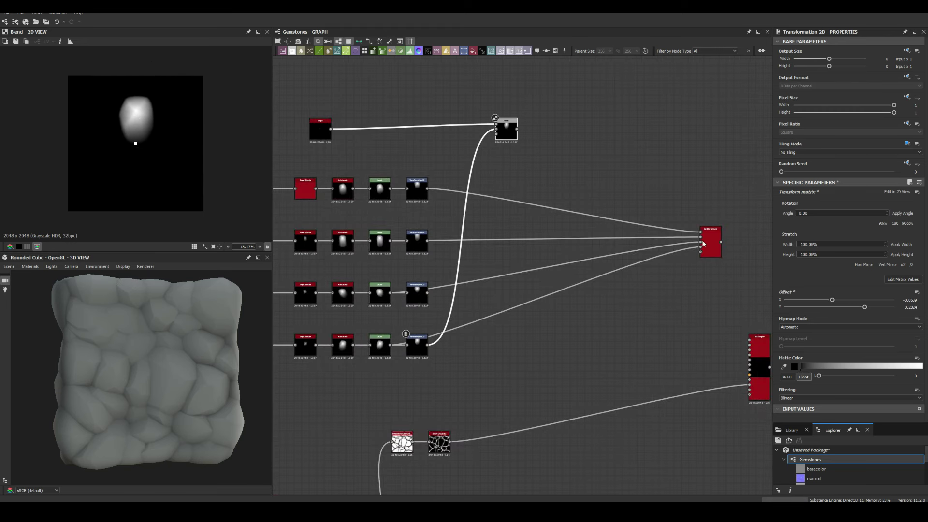
Step: Set the Splatter Circular's Luminance by Pattern Number to 0.56 with Invert Pattern Number on, and fine-tune the crystals' Transformation 2D offsets
scroll(846, 323, down, 10)
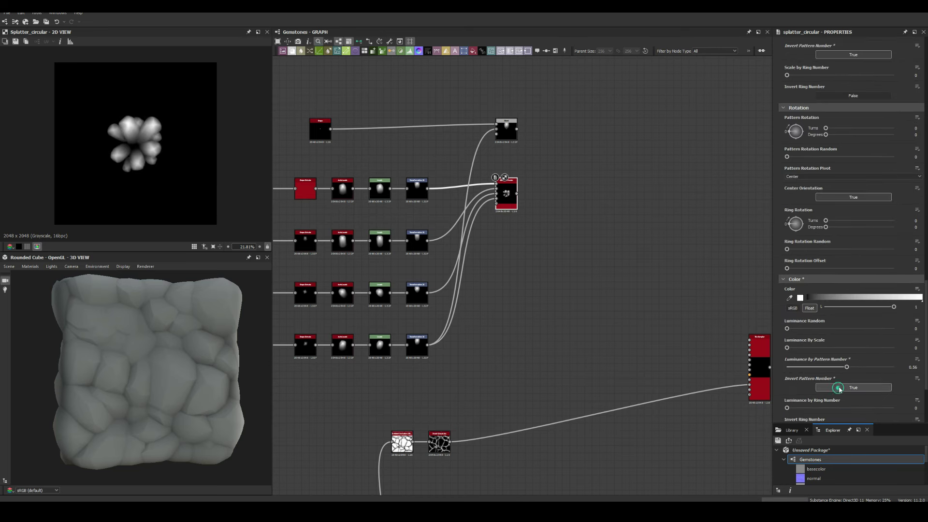
click(417, 189)
middle_drag(435, 145, 523, 155)
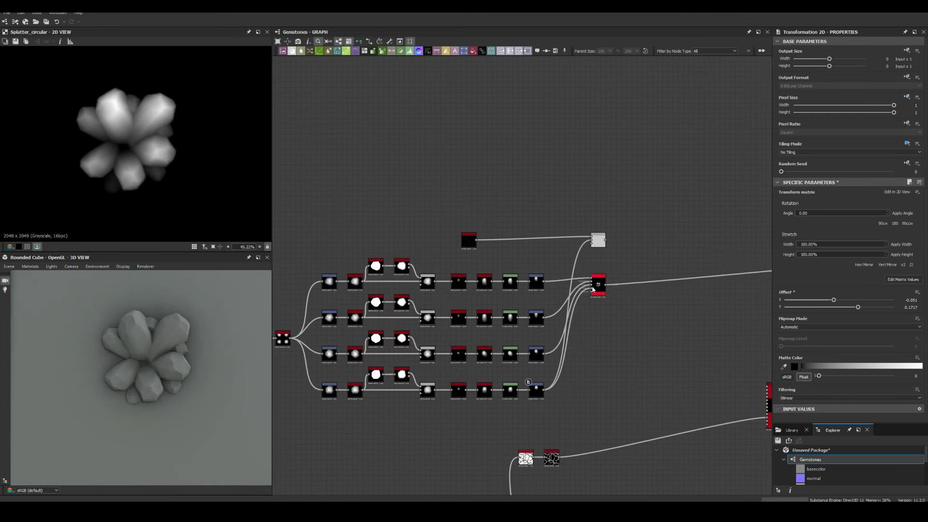
Step: Set the Splatter Circular's Radius to 0.1, Spiral Factor 1.5, Spread 1.79, Scale Random 0.27 and Scale 10
click(789, 317)
drag(790, 318, 797, 317)
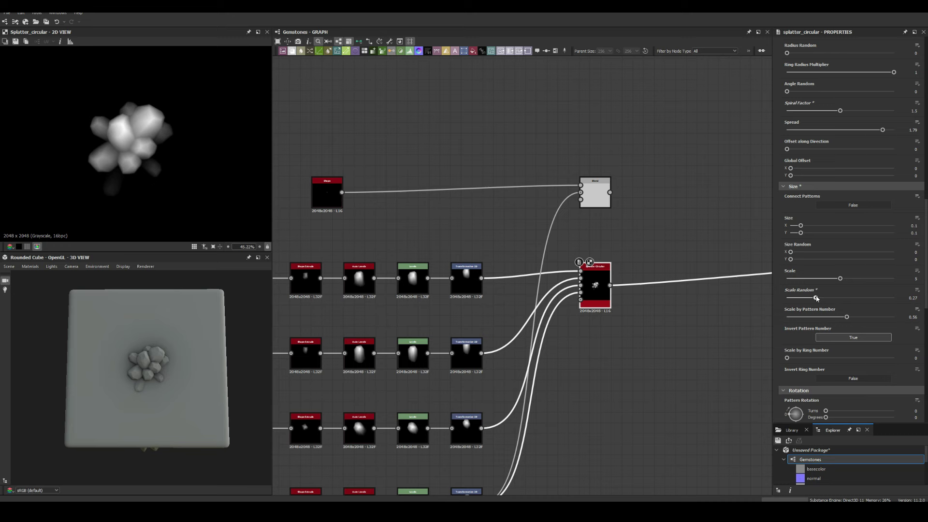
drag(841, 278, 888, 279)
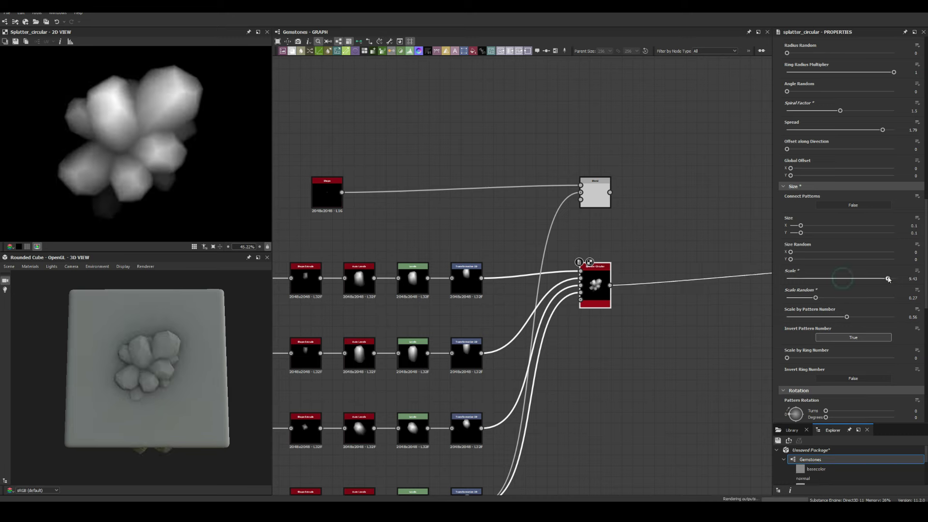
Step: Duplicate the Splatter Circular into four crystal clusters, giving the copies different random seeds
drag(520, 287, 597, 351)
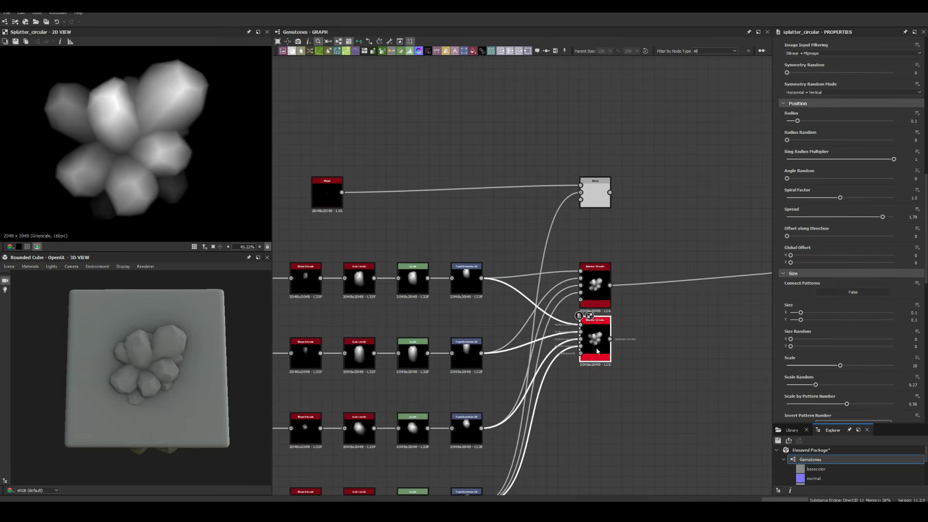
key(ctrl+d)
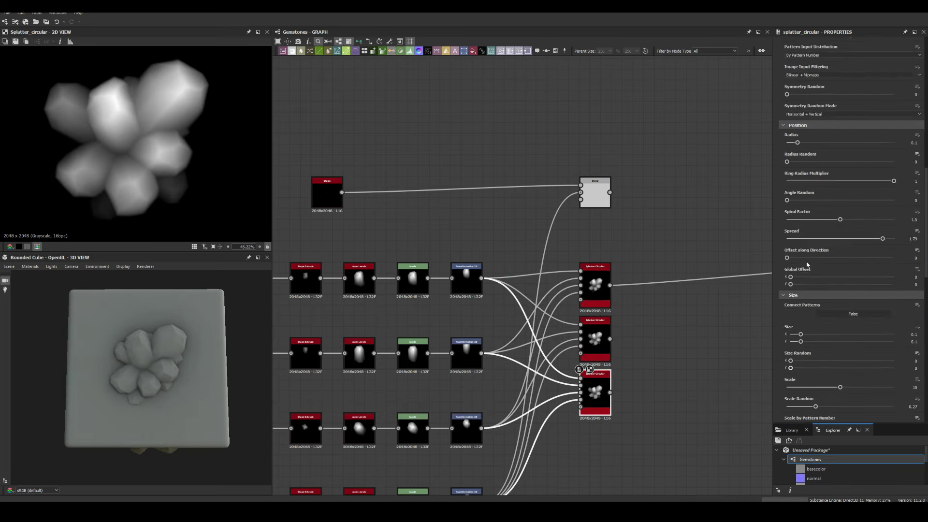
scroll(627, 286, down, 3)
click(680, 387)
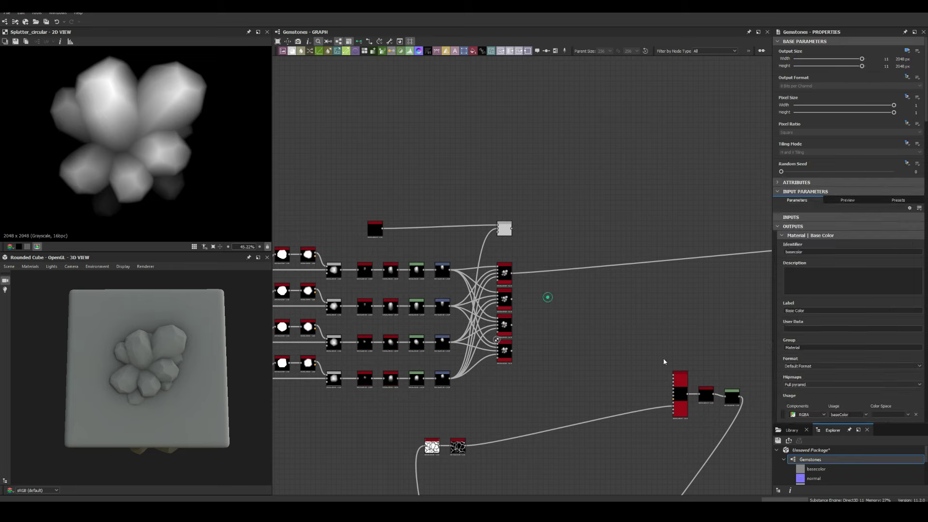
Step: Place the crevice-masked Tile Sampler beside the clusters, feed all four in as patterns and adjust its Scale and distribution
scroll(677, 377, up, 2)
drag(670, 373, 425, 229)
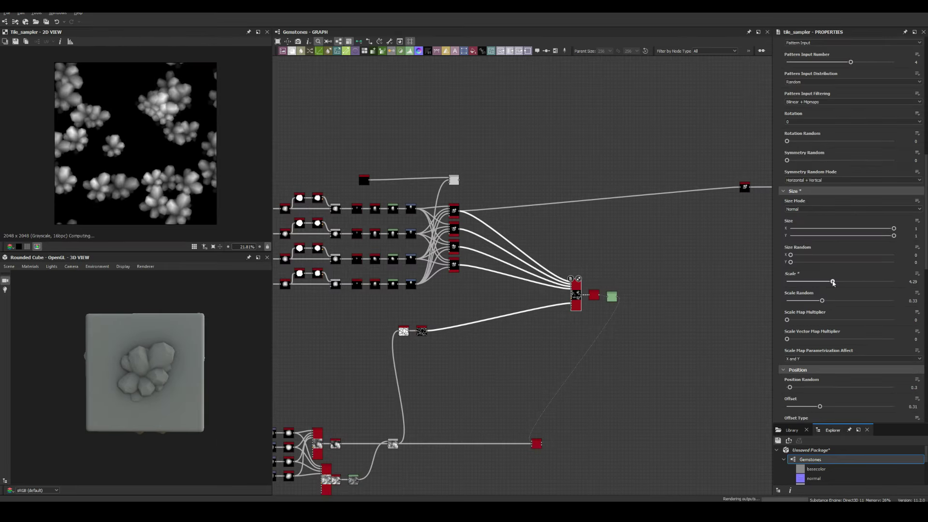
scroll(836, 285, up, 11)
click(913, 319)
scroll(580, 291, up, 5)
drag(677, 255, 384, 175)
middle_drag(384, 175, 498, 240)
scroll(841, 290, down, 20)
drag(818, 321, 861, 323)
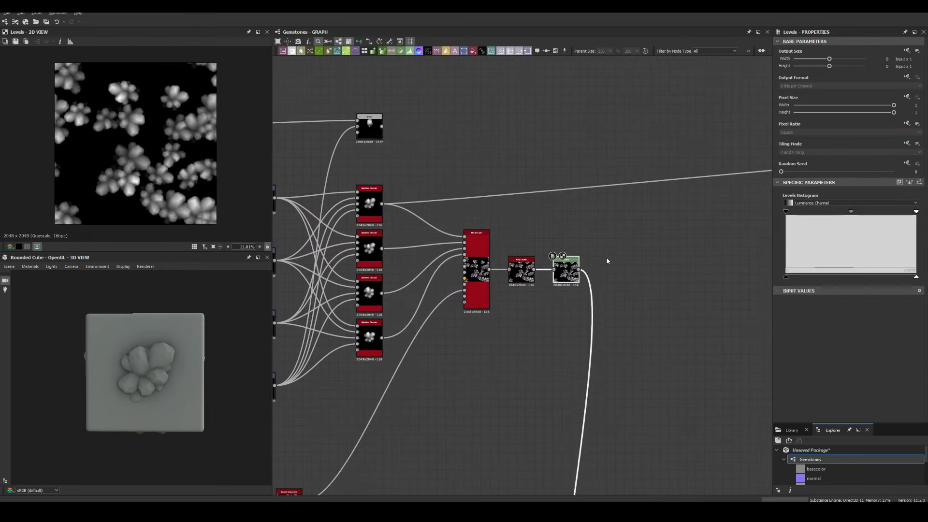
Step: Add a Non Uniform Blur Grayscale for the rock height, driven by the scattered crystals with their Levels white point lowered
click(674, 321)
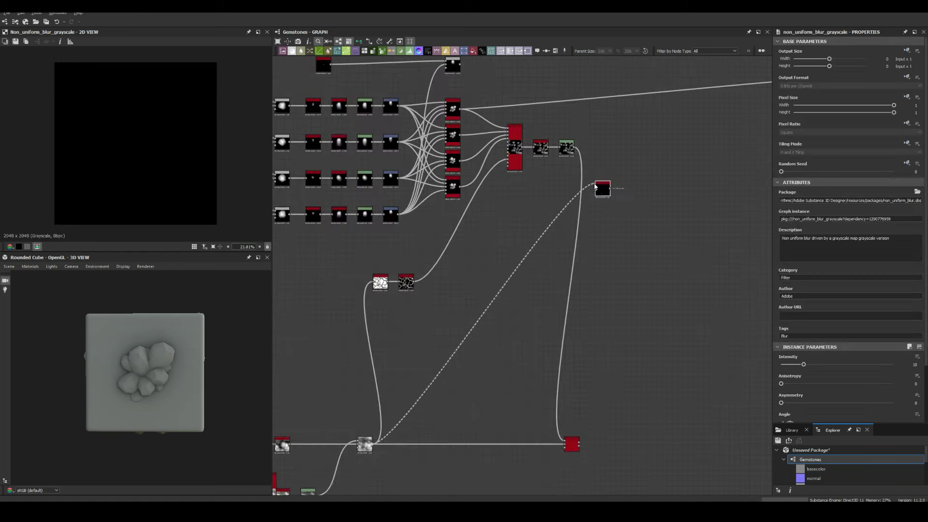
drag(595, 186, 596, 187)
drag(575, 147, 596, 190)
double_click(567, 148)
drag(914, 213, 821, 213)
drag(566, 148, 567, 189)
Step: Set the Non Uniform Blur's Intensity to 3.37, Samples to 16 and Blades to 9
double_click(603, 190)
scroll(842, 305, down, 3)
scroll(624, 145, up, 5)
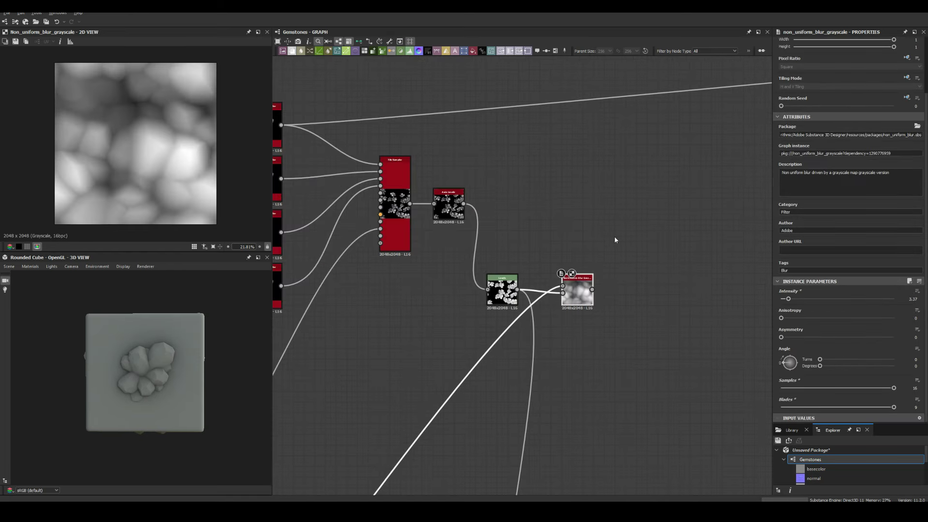
Step: Blend the blurred rock height with the scattered crystals, routing the crystals through their own Levels node
drag(464, 204, 641, 290)
drag(593, 289, 626, 289)
drag(464, 204, 531, 231)
click(548, 246)
drag(592, 246, 627, 283)
drag(641, 290, 685, 290)
Step: Insert Auto Levels and Levels between the Non Uniform Blur and the Blend, and lower the Levels output white to darken the rocks
click(612, 289)
key(space)
click(638, 294)
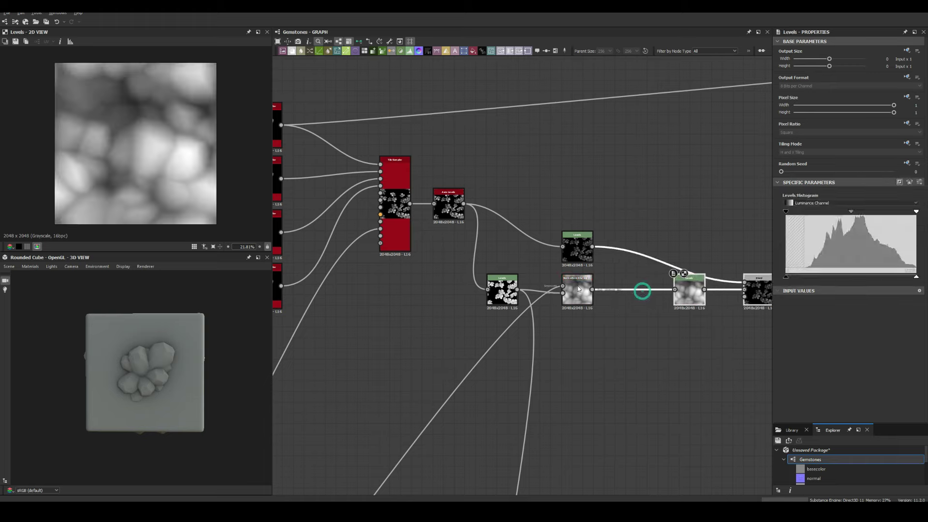
click(683, 290)
click(900, 182)
drag(890, 284, 827, 284)
scroll(677, 309, down, 2)
Step: Set the Blend to Add (Linear Dodge), feed it into the height chain and inspect the crystals on the 3D model
double_click(653, 288)
drag(653, 287, 644, 251)
scroll(587, 213, down, 3)
scroll(205, 314, up, 5)
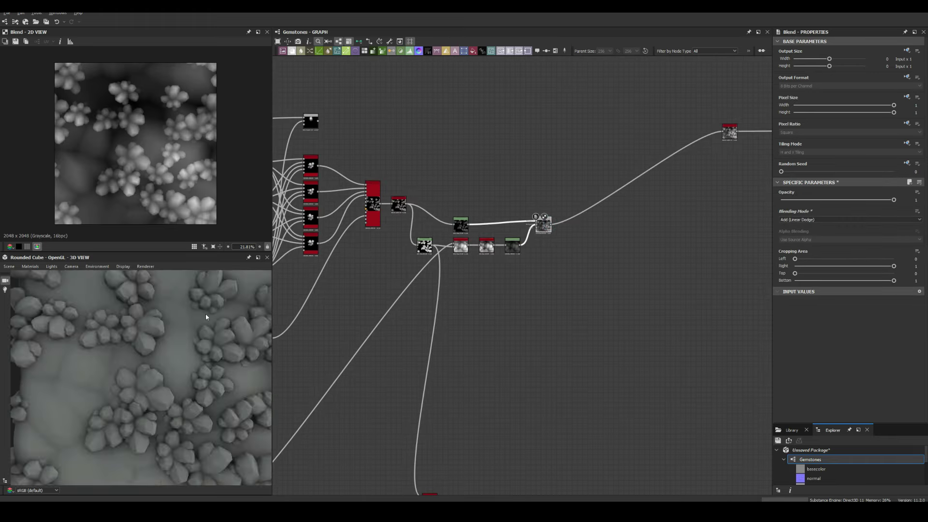
scroll(147, 338, up, 2)
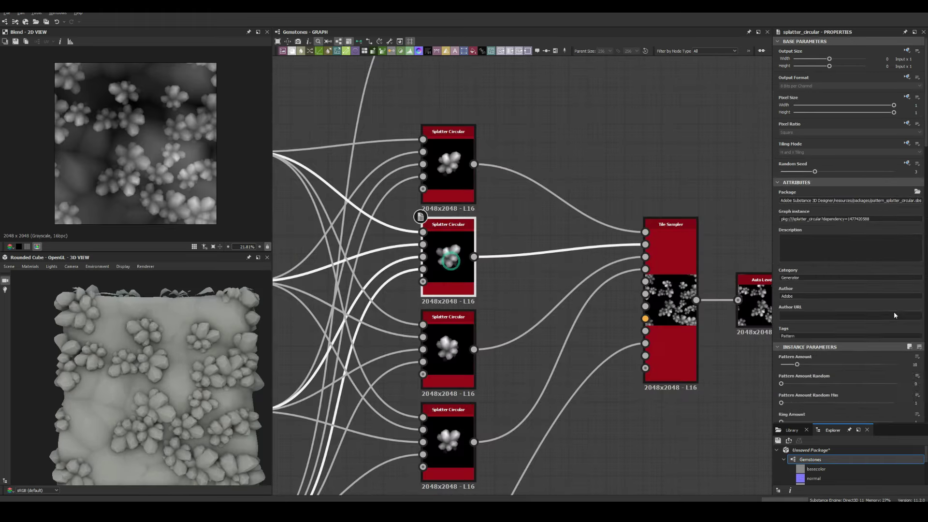
Step: Vary the crystal clusters by reducing the Pattern Amount of the third and fourth Splatter Circular nodes
double_click(449, 349)
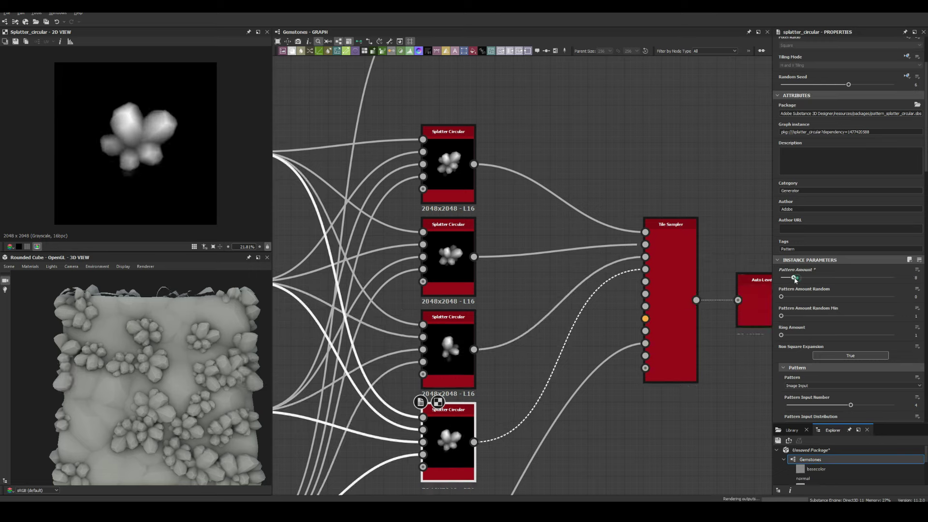
drag(795, 280, 792, 279)
scroll(497, 315, down, 1)
Step: Duplicate a Splatter Circular as a fifth, sparser crystal cluster below the others
middle_drag(497, 315, 536, 189)
key(ctrl+d)
drag(504, 308, 499, 388)
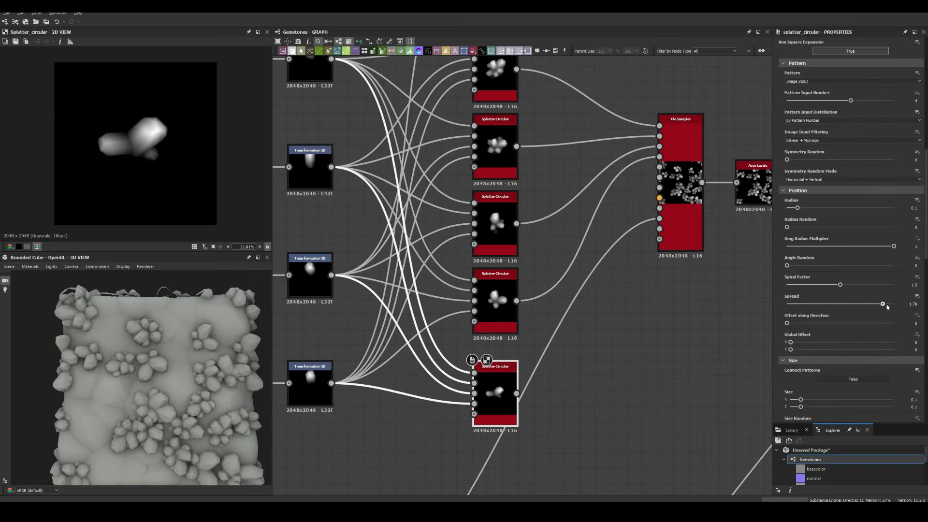
scroll(556, 242, down, 3)
scroll(561, 239, up, 3)
Step: Connect the fifth cluster to the Tile Sampler and set Pattern Input Number to 5
double_click(585, 213)
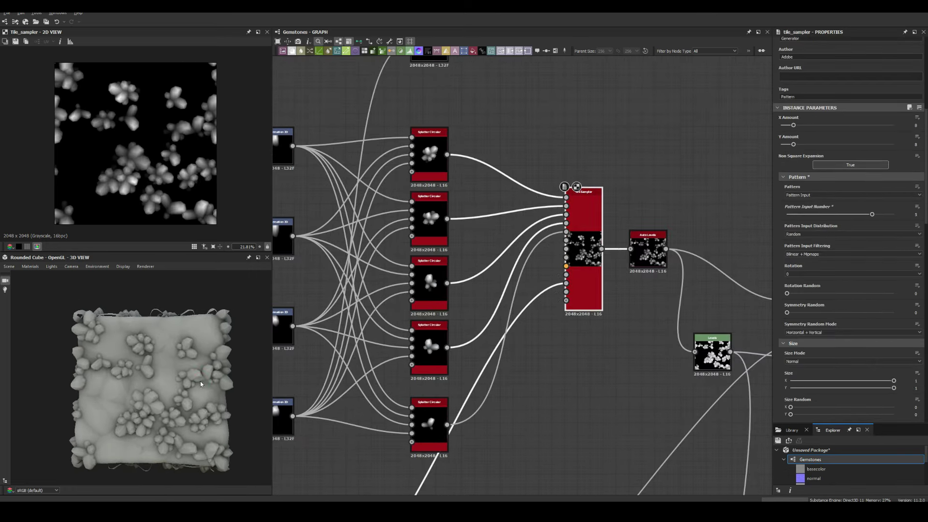
scroll(532, 310, down, 3)
scroll(535, 311, up, 3)
Step: Add a sixth Splatter Circular cluster with Spread 1.45, set the second cluster's Pattern Amount to 7 and inspect the scatter in 3D
click(535, 312)
click(533, 312)
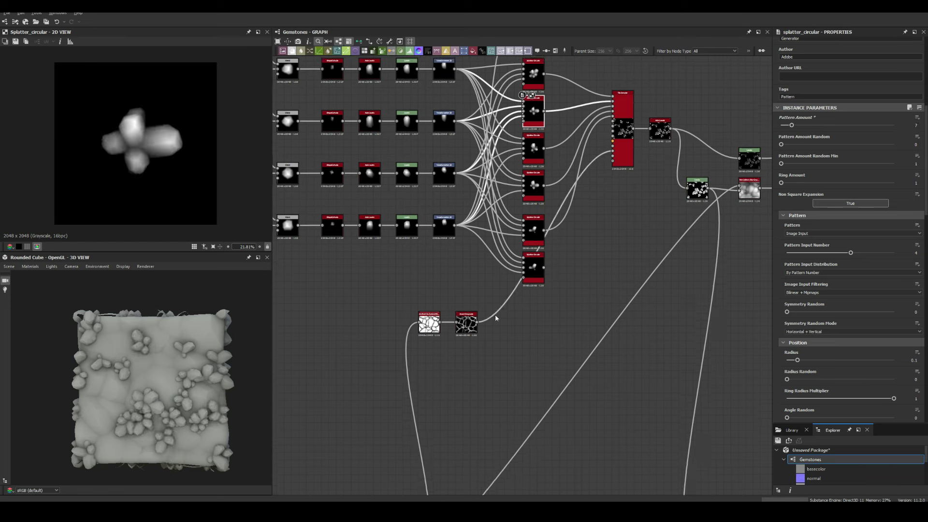
scroll(545, 221, up, 3)
drag(880, 240, 864, 239)
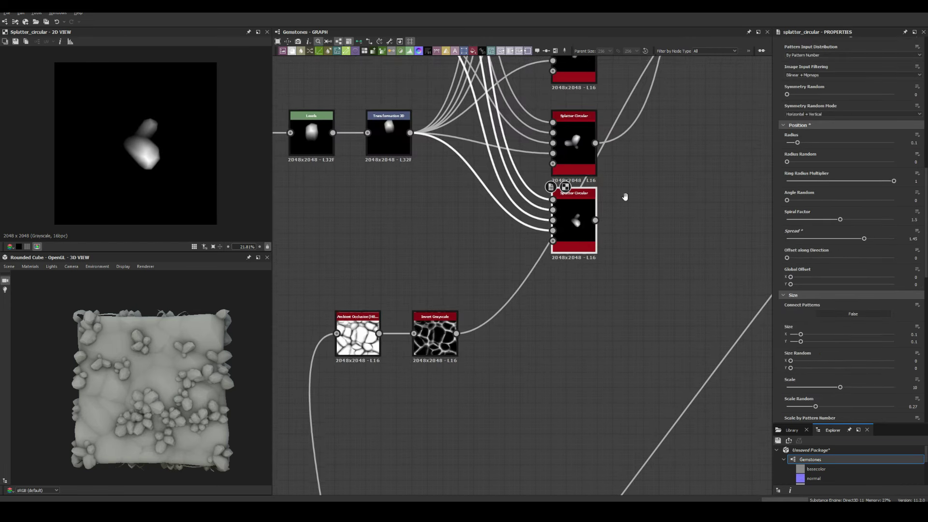
middle_drag(625, 197, 490, 378)
scroll(174, 344, up, 5)
scroll(179, 359, down, 5)
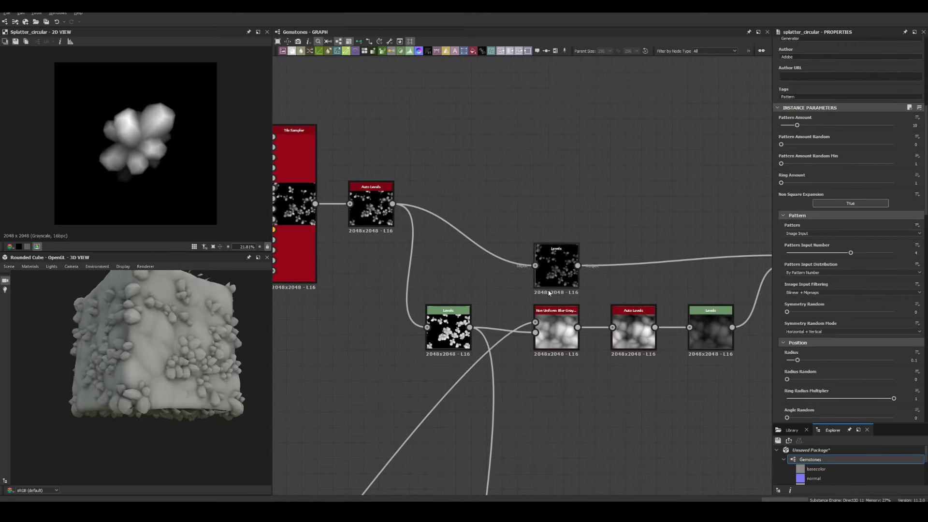
scroll(549, 295, down, 5)
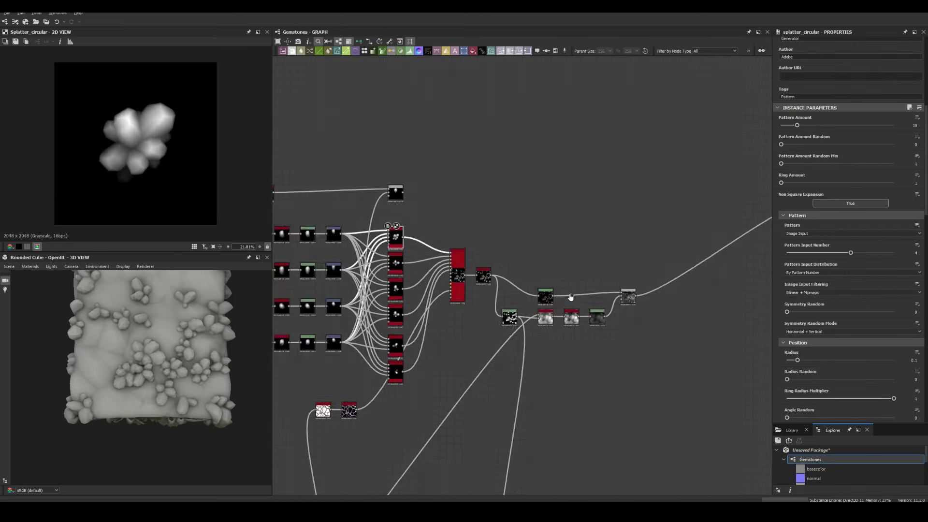
Step: Copy the rock Tile Sampler with its Auto Levels and paste the pair below the crystal Blend
middle_drag(411, 435, 605, 183)
scroll(532, 340, down, 2)
drag(513, 270, 477, 303)
key(ctrl+c)
scroll(483, 295, down, 4)
middle_drag(604, 203, 438, 281)
key(ctrl+v)
Step: Combine the crystal Blend and the pasted rocks with a Height Blend at Contrast 1, and preview it in 3D
click(672, 159)
scroll(672, 158, up, 3)
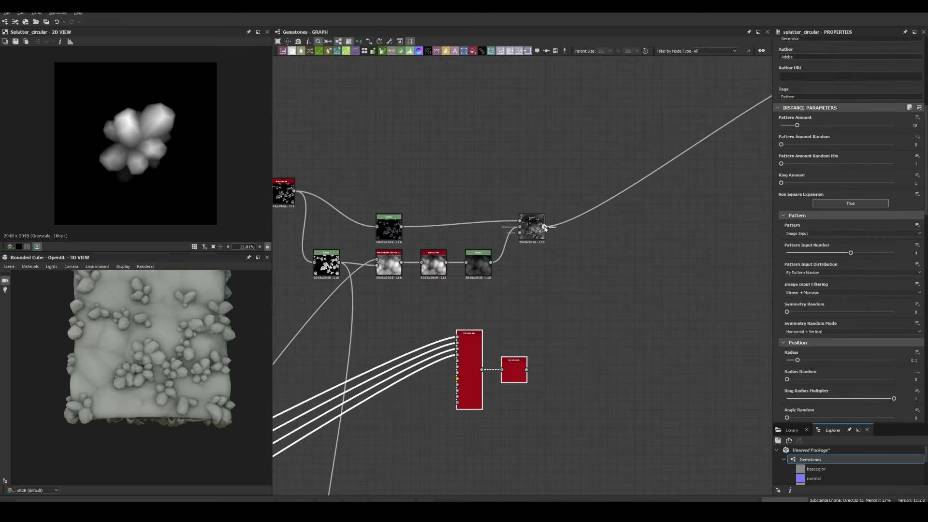
scroll(556, 270, up, 2)
scroll(588, 337, down, 2)
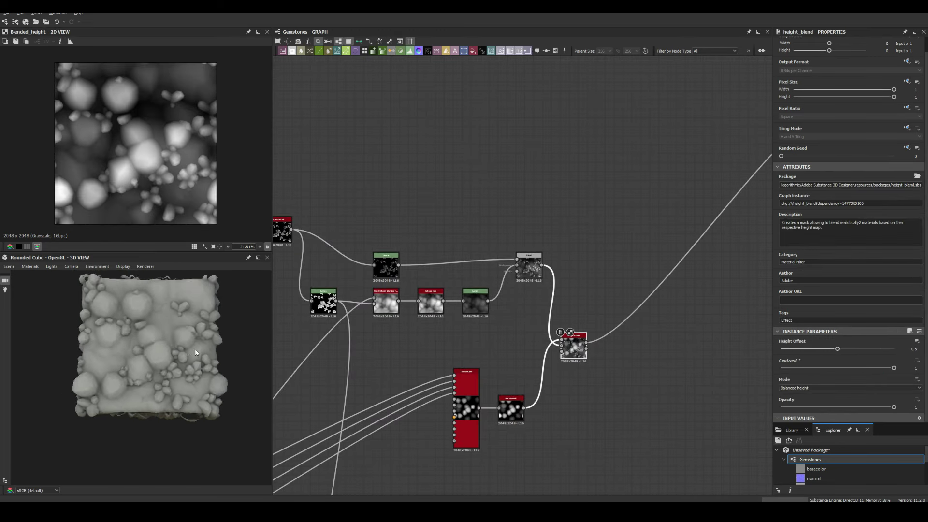
Step: Place the Height Blend beside the crystal Blend and restore the full output range in the base rocks' Levels
drag(573, 345, 612, 266)
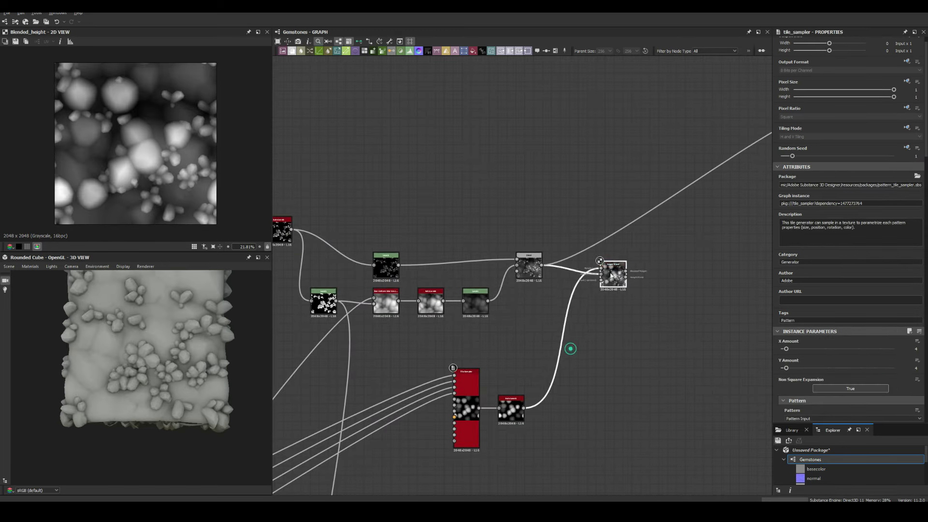
scroll(475, 329, down, 1)
click(475, 330)
scroll(475, 330, up, 2)
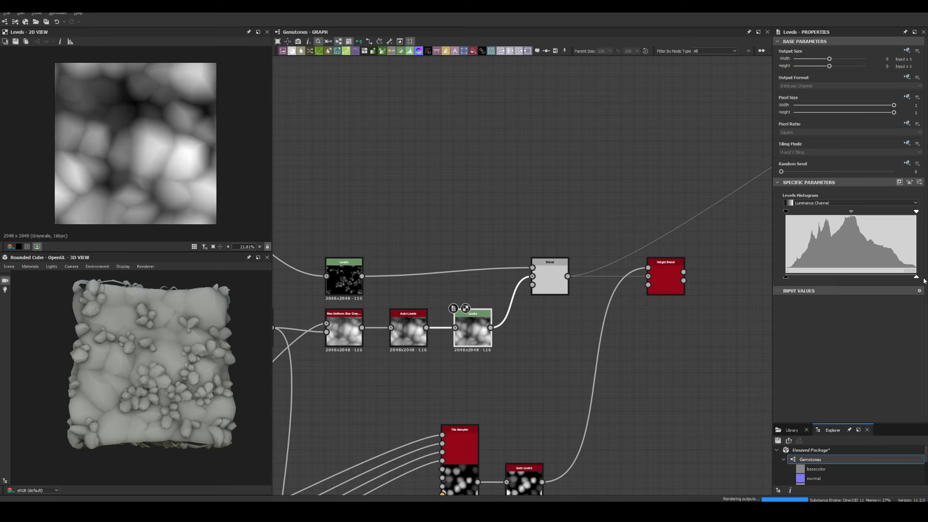
double_click(346, 284)
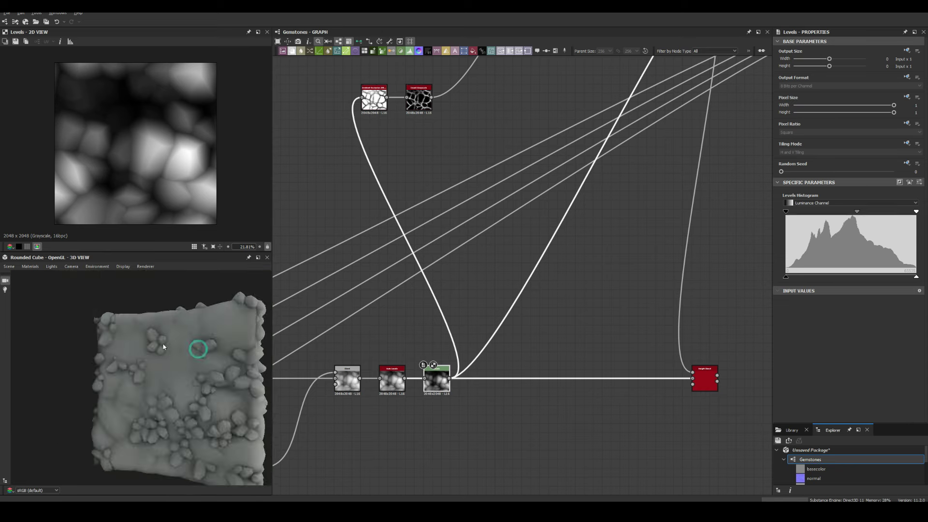
Step: Fine-tune the midtones of the source rock Levels and preview the Height Blend result again
drag(857, 211, 853, 213)
click(919, 182)
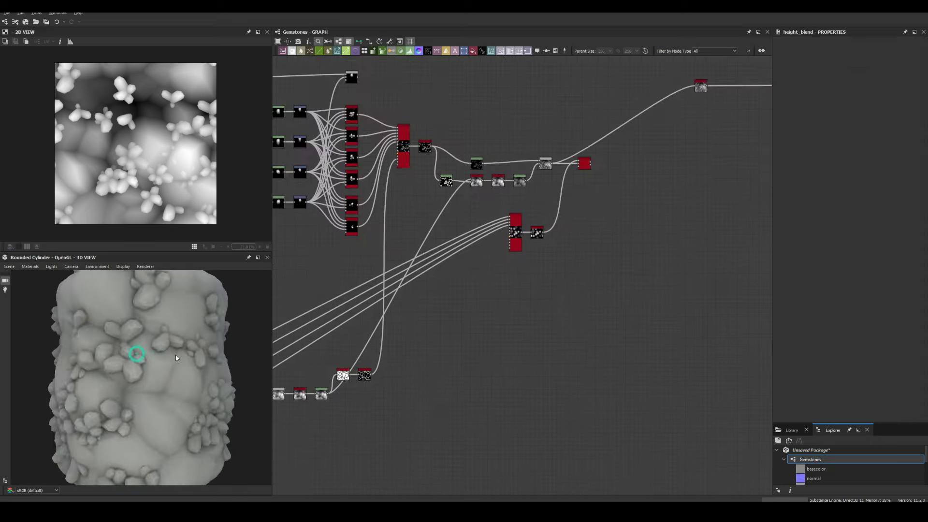
double_click(540, 279)
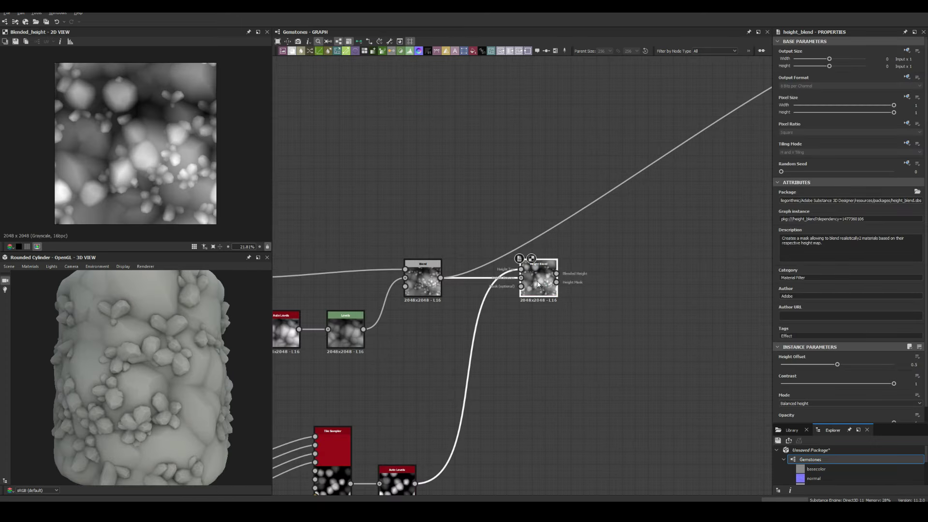
scroll(172, 361, up, 3)
scroll(172, 360, down, 3)
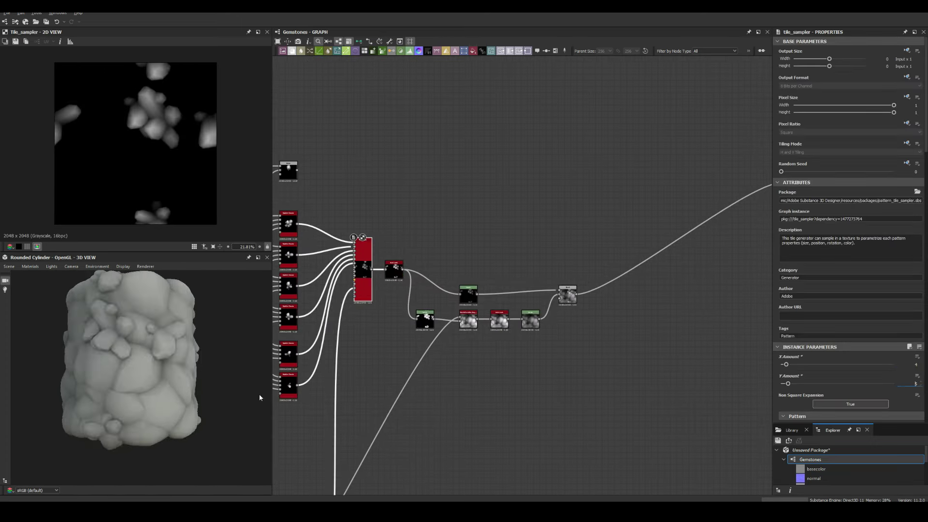
Step: Set the cluster Tile Sampler's Y Amount to 5, duplicate it with its Auto Levels and give the sampler Random Seed 2
click(8, 266)
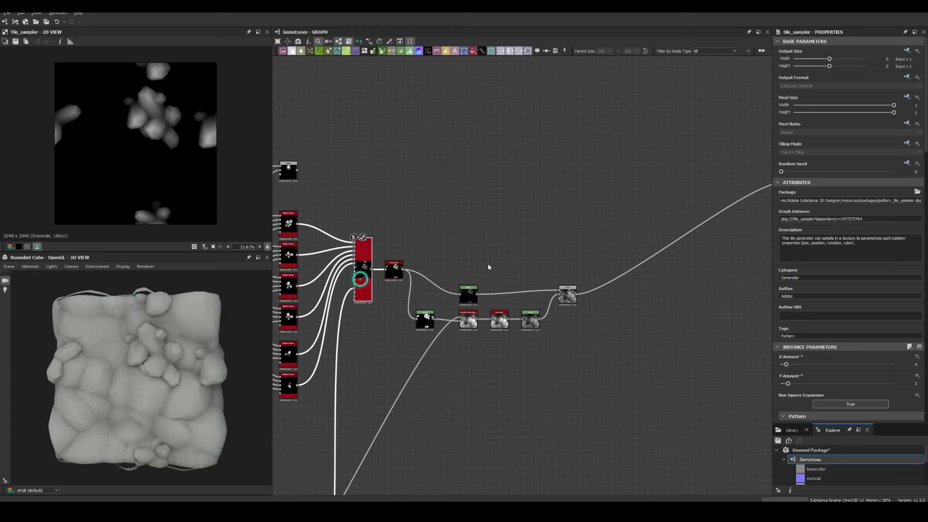
drag(781, 171, 804, 171)
drag(456, 334, 532, 337)
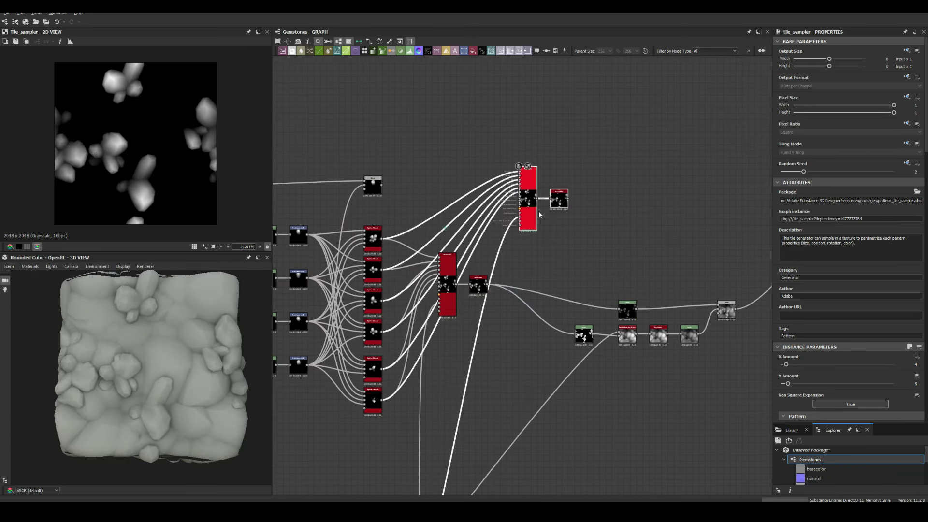
Step: Subtract the first scatter's Histogram Scan from the crevice mask to mask the duplicated sampler, change its seed and merge it with Max (Lighten)
drag(486, 286, 514, 263)
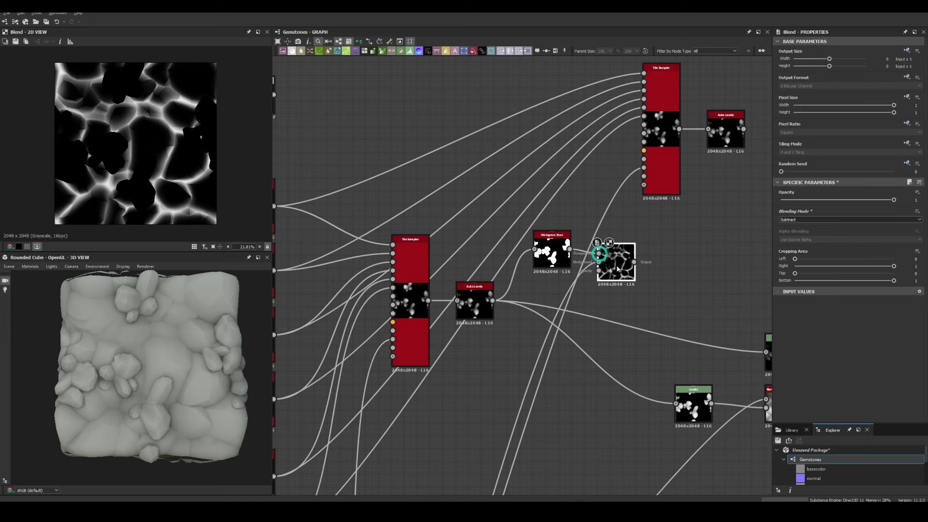
drag(634, 249, 644, 168)
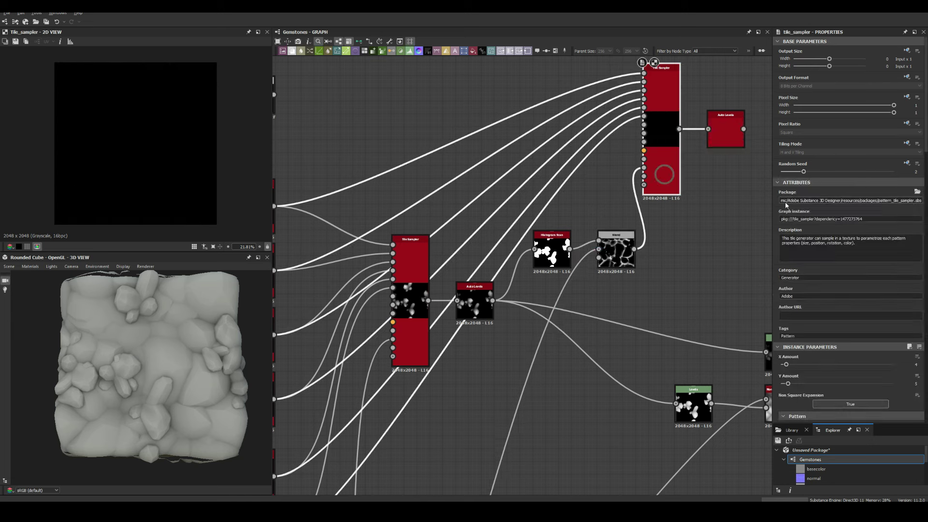
click(408, 321)
mouse_move(804, 172)
mouse_down()
mouse_move(839, 178)
mouse_move(820, 179)
mouse_up()
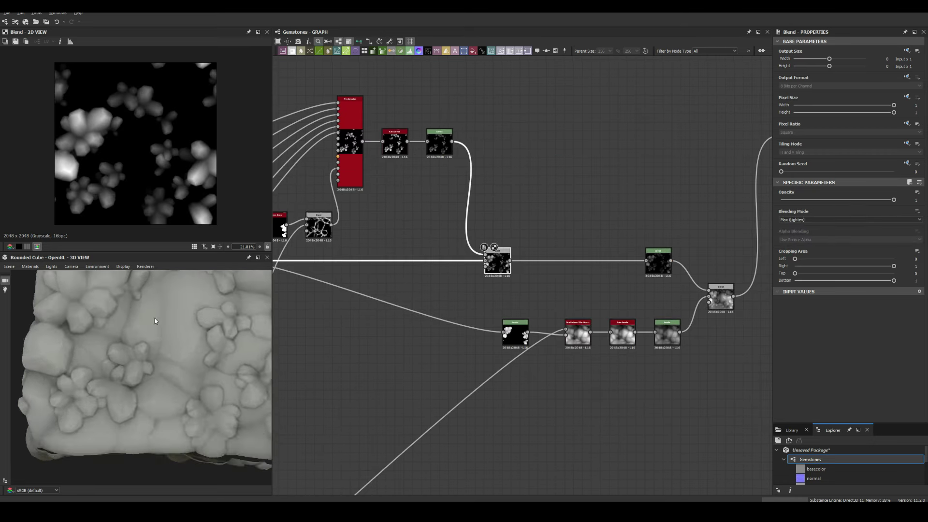
Step: Add a third cluster Tile Sampler with X Amount 12 and Random Seed 4 and merge it through a Max (Lighten) Blend
scroll(454, 215, down, 5)
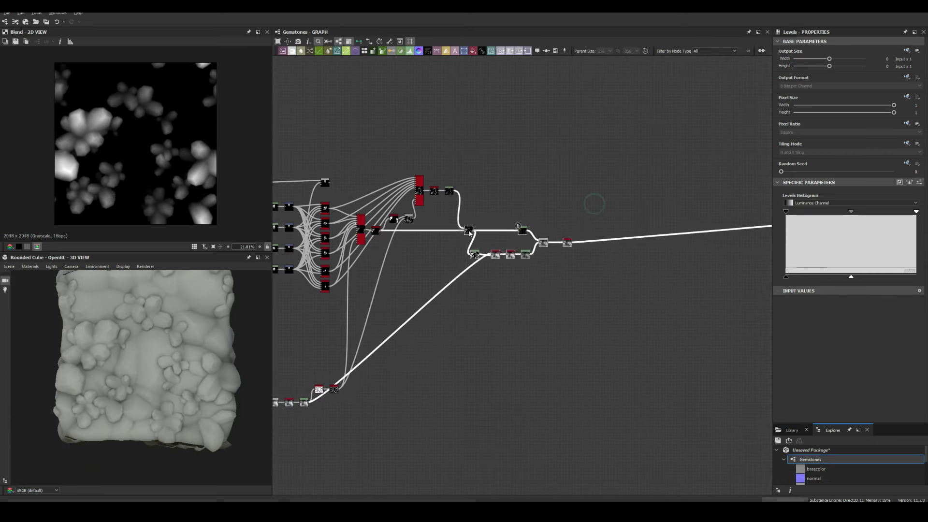
middle_drag(432, 217, 454, 241)
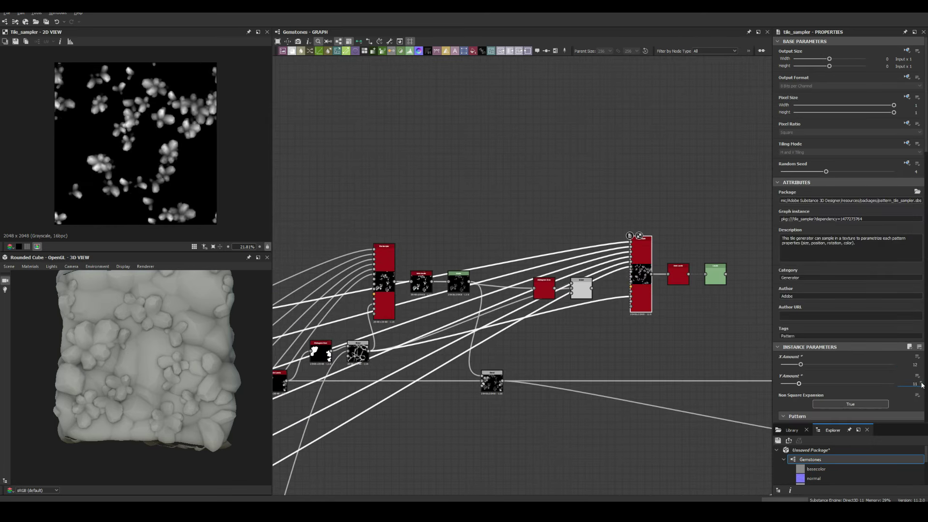
scroll(870, 377, down, 10)
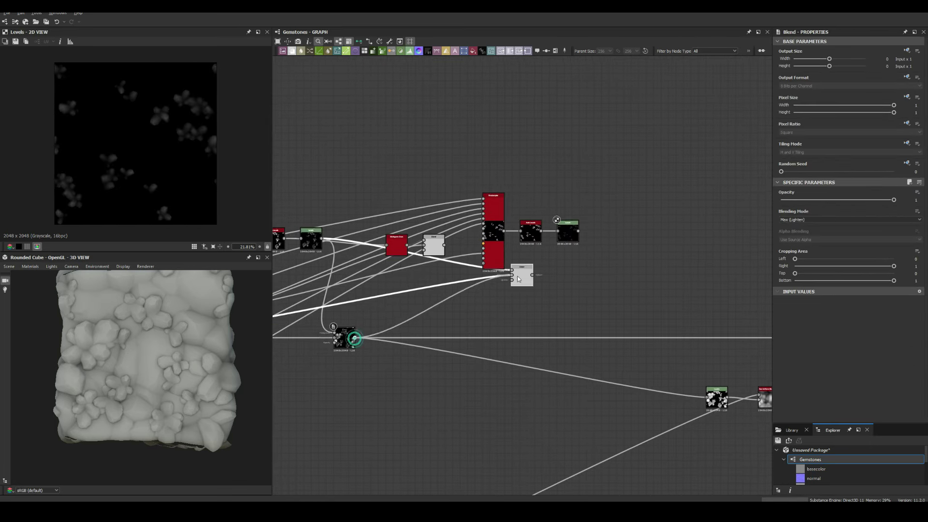
shift+drag(620, 350, 645, 338)
Step: Examine the layered crystal scatter on the rounded cube and the node graph that builds it
scroll(176, 319, up, 8)
scroll(174, 331, down, 10)
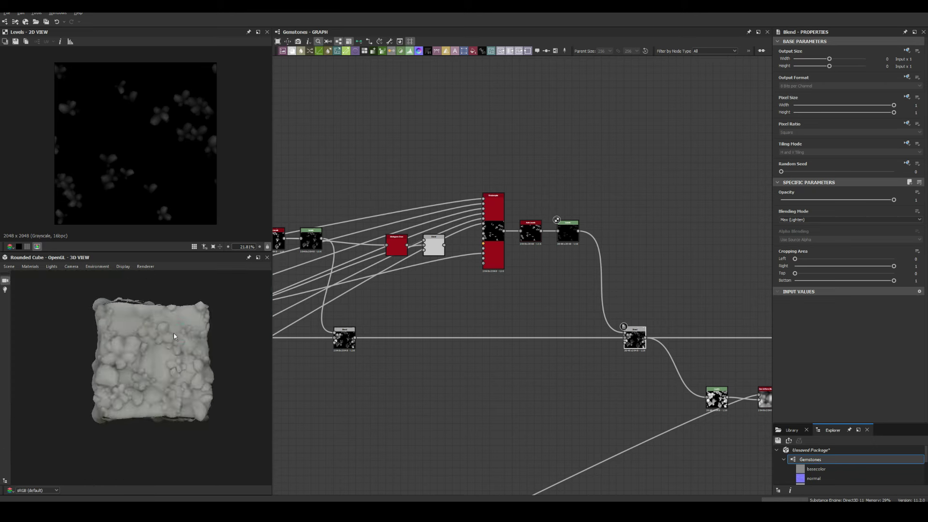
scroll(171, 337, up, 4)
scroll(167, 341, down, 3)
scroll(168, 344, up, 5)
scroll(179, 332, down, 3)
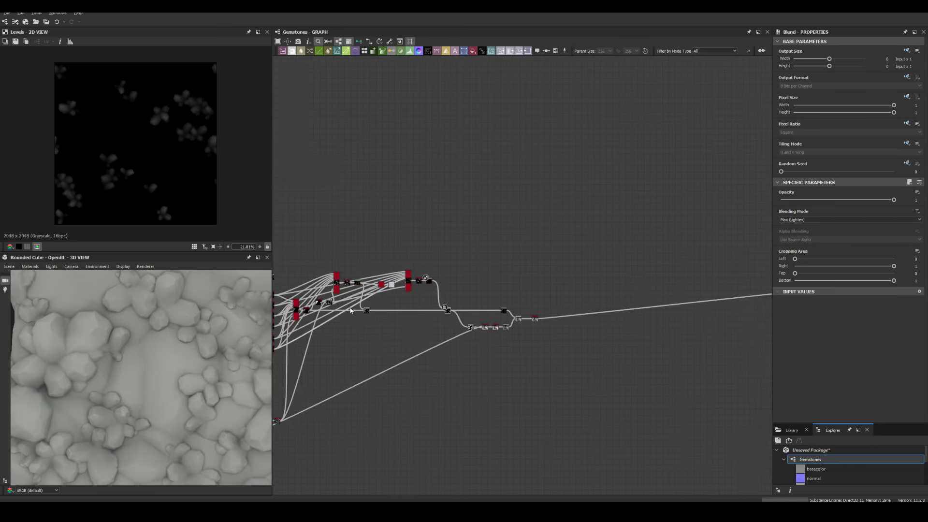
scroll(431, 314, up, 5)
scroll(201, 328, down, 5)
scroll(183, 343, down, 3)
scroll(418, 329, down, 6)
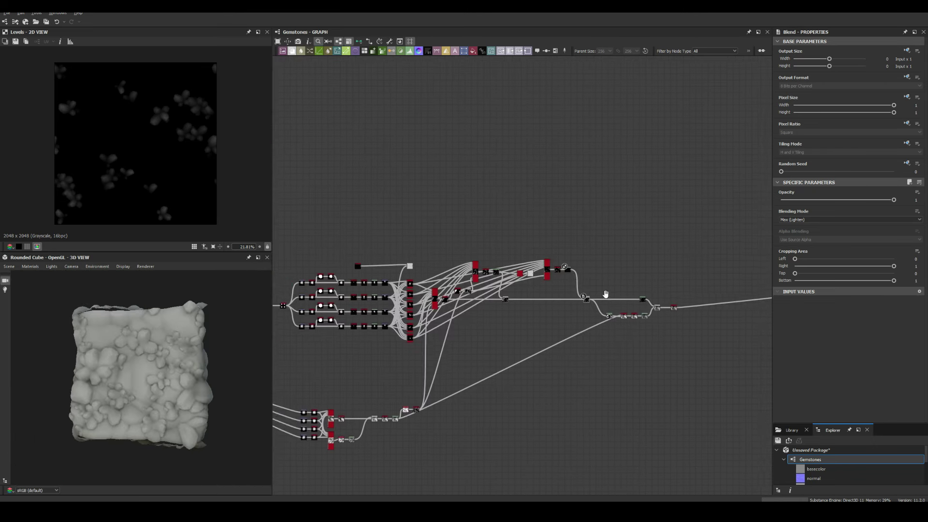
scroll(850, 310, down, 10)
drag(893, 339, 841, 338)
Step: Show the material on the Rounded Cylinder and examine the crystal distribution and the rock branch of the graph
click(9, 267)
mouse_move(201, 357)
mouse_down()
mouse_move(123, 350)
mouse_move(193, 370)
mouse_up()
click(36, 301)
scroll(166, 365, down, 4)
scroll(161, 371, up, 5)
scroll(184, 369, down, 4)
middle_drag(291, 302, 454, 287)
click(450, 282)
scroll(512, 367, up, 1)
middle_drag(515, 401, 511, 333)
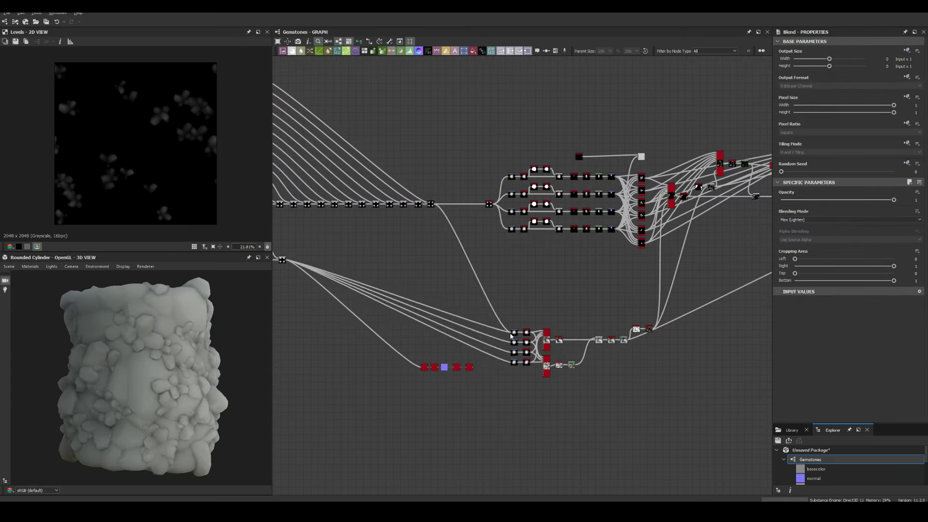
drag(419, 402, 419, 401)
drag(198, 377, 169, 380)
Step: Branch the combined crystals into a Histogram Scan and set its Position to 0.98 for a crystal mask
middle_drag(676, 310, 435, 300)
scroll(518, 290, up, 5)
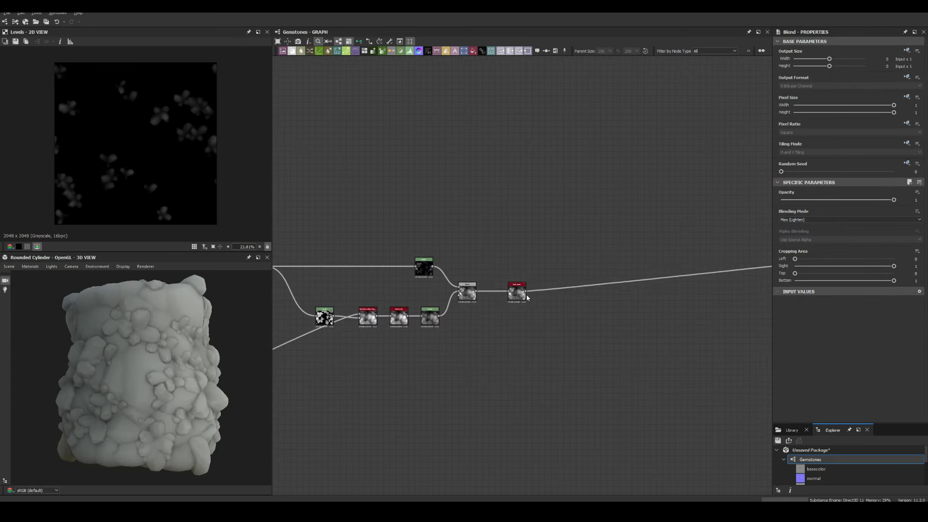
double_click(518, 291)
middle_drag(481, 251, 527, 251)
key(space)
drag(350, 276, 555, 258)
middle_drag(600, 257, 522, 266)
double_click(487, 268)
drag(781, 365, 893, 366)
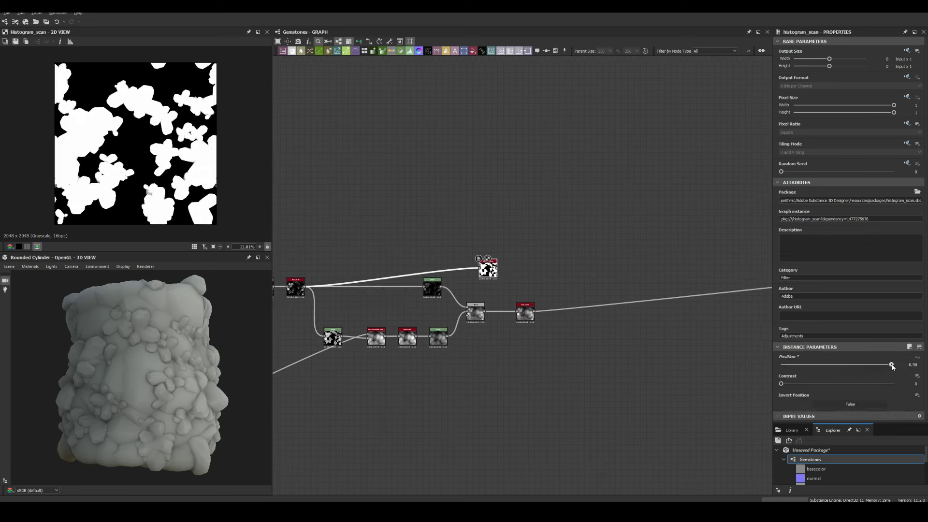
Step: Add a Gradient Map to the crystal mask and connect it to the base color output
key(space)
double_click(417, 231)
drag(294, 267, 769, 248)
scroll(356, 256, up, 5)
Step: Recolor the gradient with dark gray for the rock and orange for the crystals
click(903, 265)
click(303, 27)
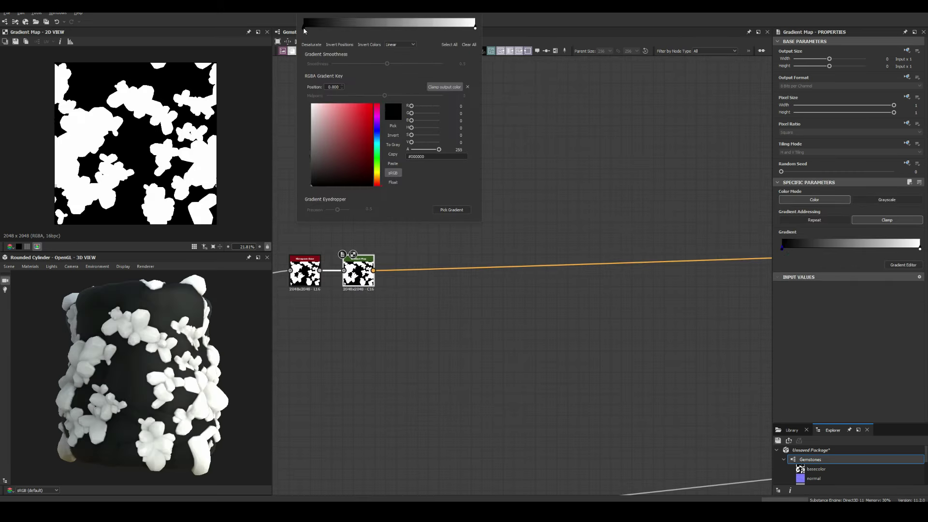
drag(312, 186, 310, 157)
click(475, 28)
drag(411, 128, 414, 127)
drag(352, 121, 359, 129)
key(Escape)
middle_drag(388, 143, 533, 145)
Step: Invert the crystal mask's output range with a Levels node, feed it to the roughness output and check the shine in 3D
double_click(516, 332)
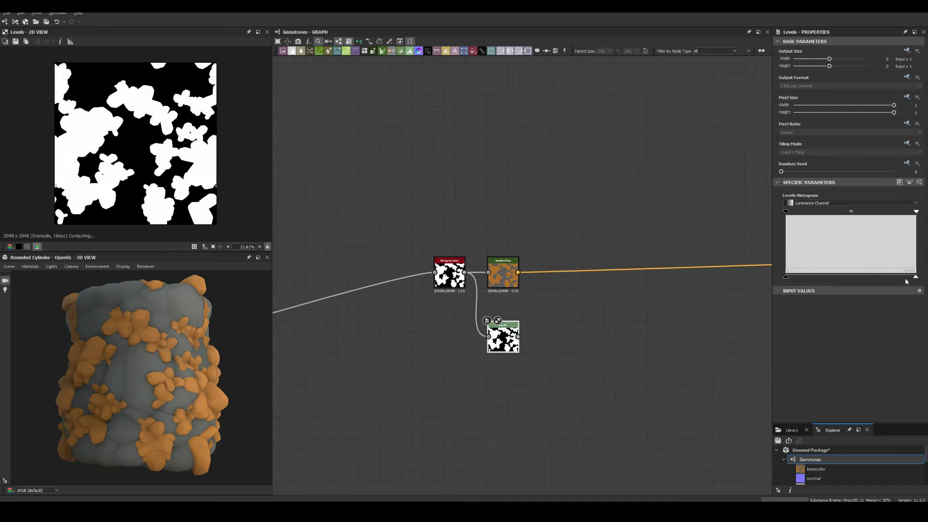
drag(915, 277, 822, 273)
middle_drag(754, 299, 346, 325)
drag(145, 353, 202, 344)
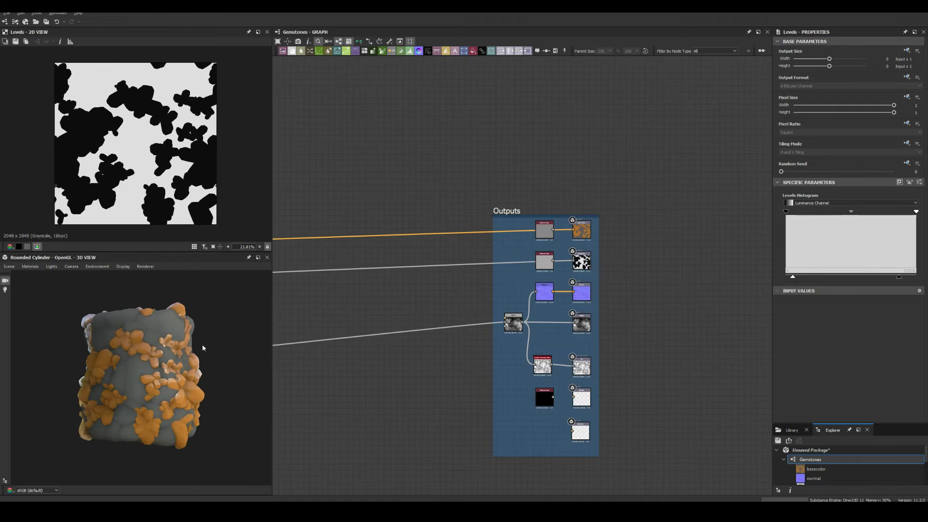
Step: Invert the crystal mask with Invert Grayscale and use it to mask a Blend placed after the Gradient Map
middle_drag(346, 325, 725, 333)
double_click(456, 268)
scroll(348, 227, up, 3)
key(space)
drag(480, 203, 542, 373)
drag(488, 296, 521, 373)
middle_drag(614, 382, 548, 367)
key(space)
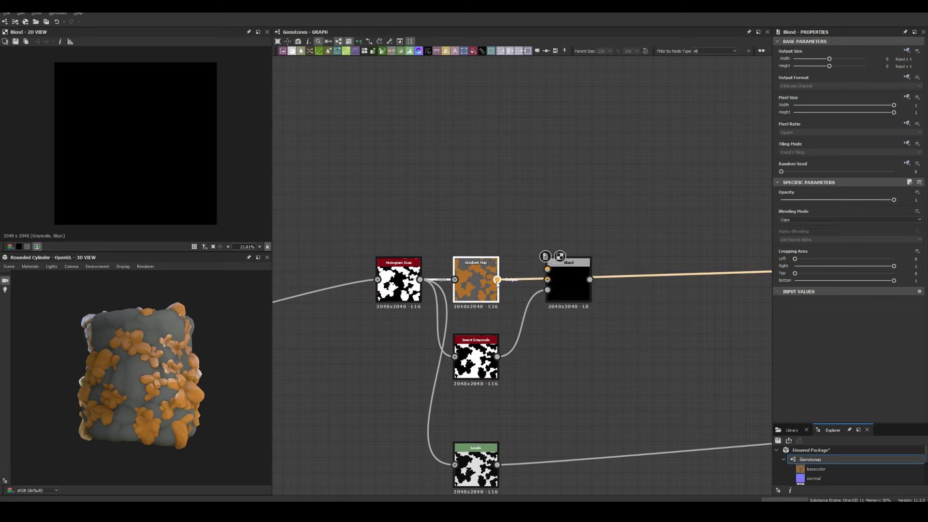
Step: Inspect the colored crystals in 3D and add a Normal node for the rock surface
scroll(659, 244, down, 10)
scroll(155, 373, up, 3)
drag(155, 372, 183, 373)
scroll(648, 249, up, 10)
middle_drag(579, 259, 744, 270)
double_click(581, 325)
scroll(532, 290, down, 2)
middle_drag(483, 290, 604, 290)
click(495, 241)
key(space)
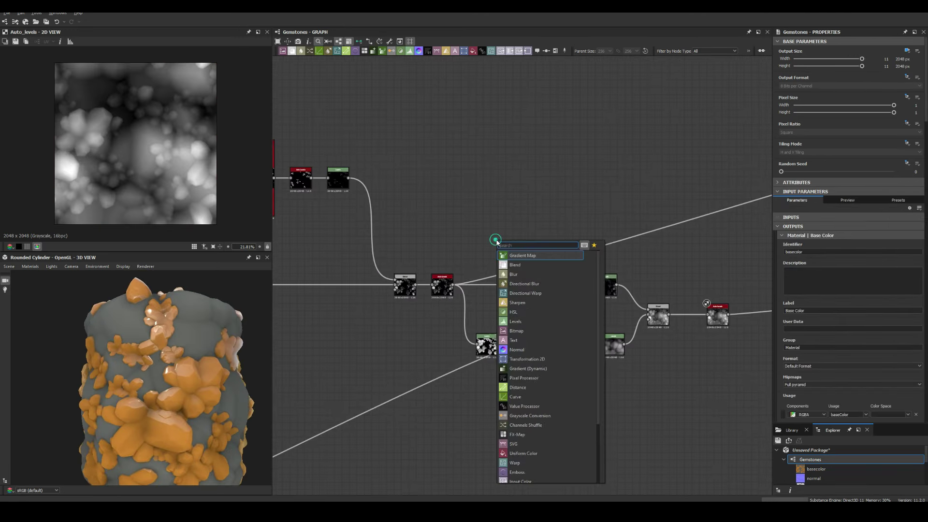
text(normal)
key(Return)
Step: Run the Normal through Curvature Smooth and isolate its edges with a Histogram Scan
scroll(583, 188, up, 5)
key(space)
text(curvature smooth)
key(Return)
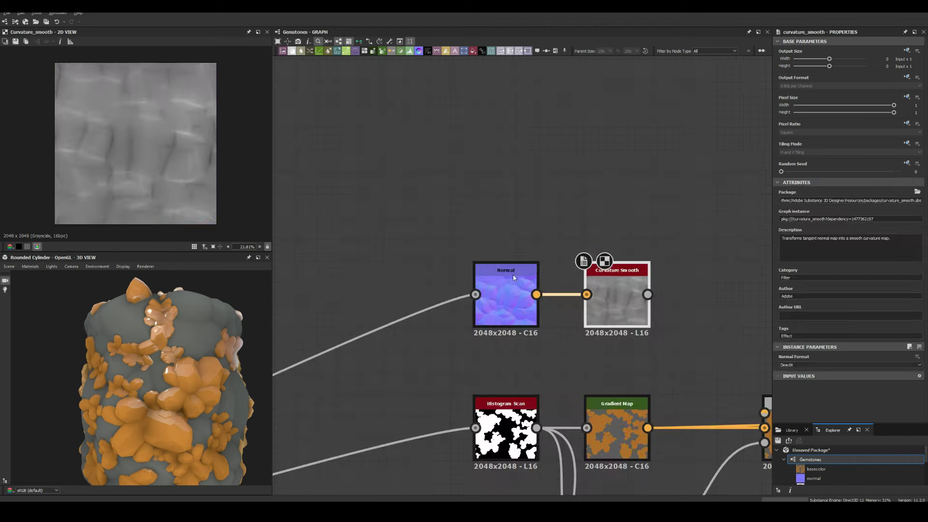
key(space)
text(histogram scan)
key(Return)
Step: Insert Highpass Grayscale and Auto Levels before the Normal and sharpen the edge Histogram Scan with Contrast 0.63
key(space)
key(Down)
key(Return)
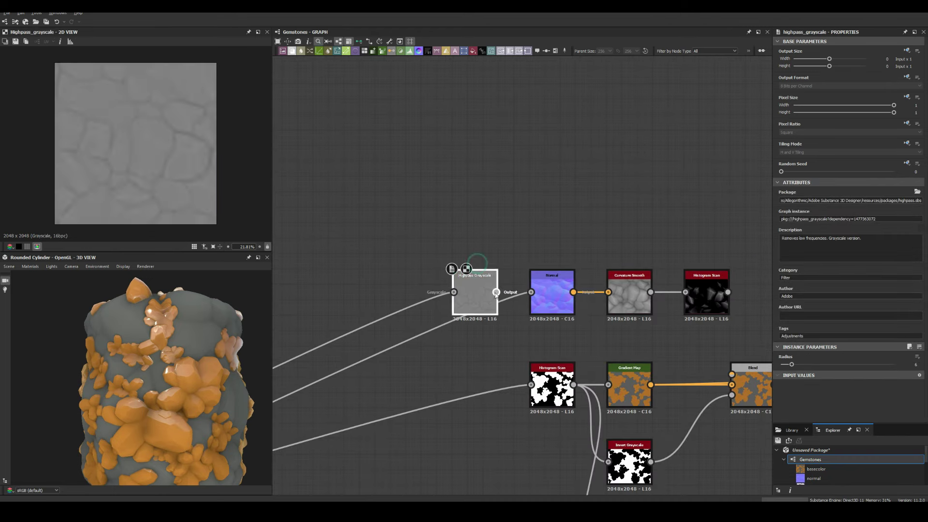
double_click(707, 297)
drag(474, 298, 434, 297)
key(space)
text(auto levels)
key(Return)
double_click(707, 297)
click(448, 298)
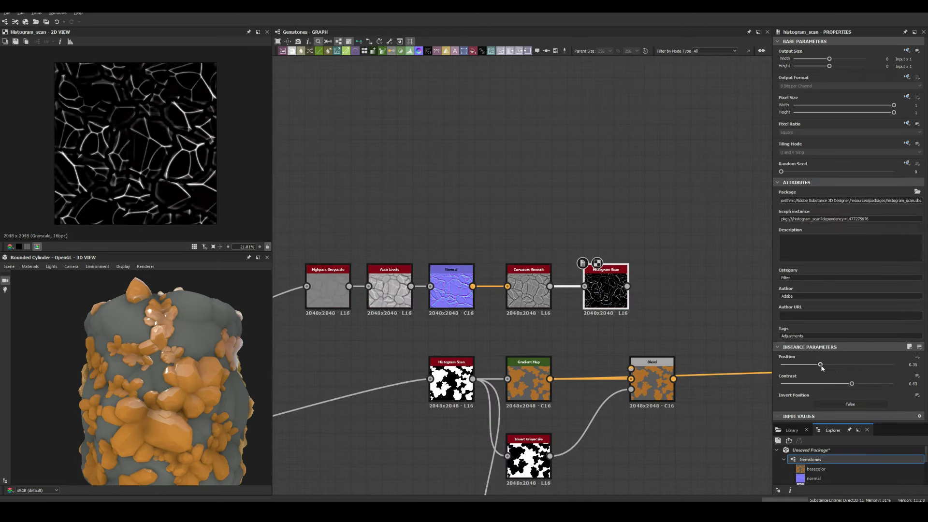
Step: Convert the edge mask to color with a Gradient Map and connect it to a new Blend over the base color
scroll(563, 378, down, 2)
double_click(563, 379)
key(space)
text(blend)
key(Return)
click(525, 311)
key(space)
text(gradient map)
key(Return)
drag(602, 303, 606, 371)
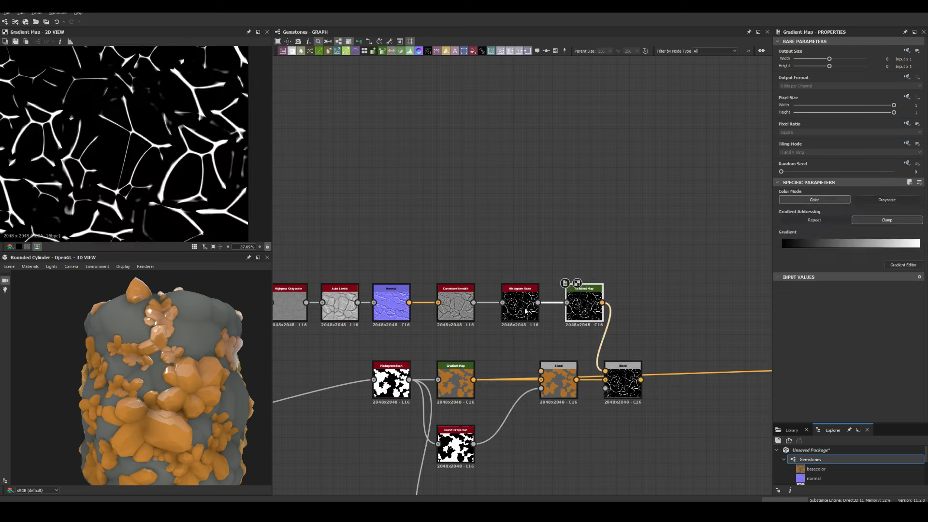
Step: Route the edge Blend to base color, mask it with the inverted crystal mask and set its mode to Add (Linear Dodge)
scroll(477, 382, down, 5)
drag(346, 368, 685, 357)
drag(466, 389, 576, 343)
double_click(590, 338)
click(801, 220)
click(798, 232)
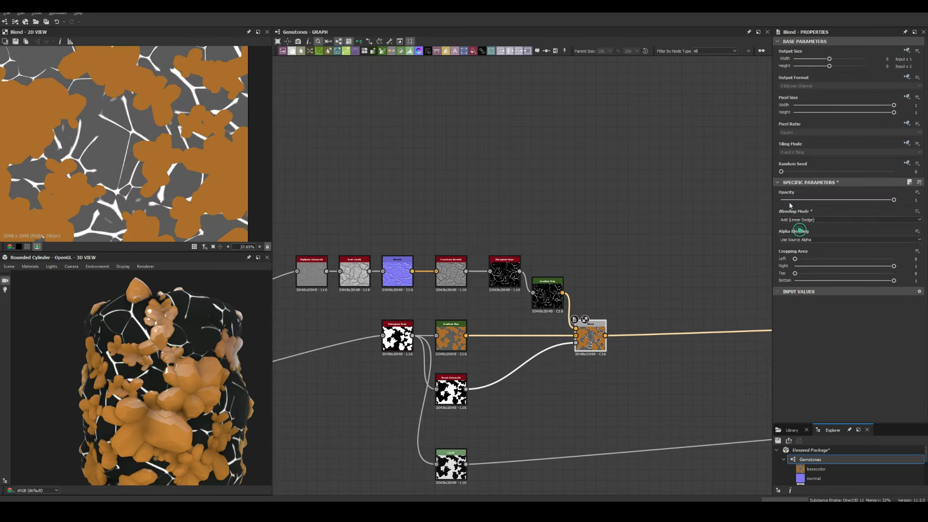
Step: Lower the edge Blend's opacity and set the edge Histogram Scan to Position 0.45 and Contrast 0.99
drag(893, 201, 789, 200)
scroll(186, 332, up, 1)
scroll(185, 332, up, 3)
click(505, 273)
middle_drag(320, 279, 395, 279)
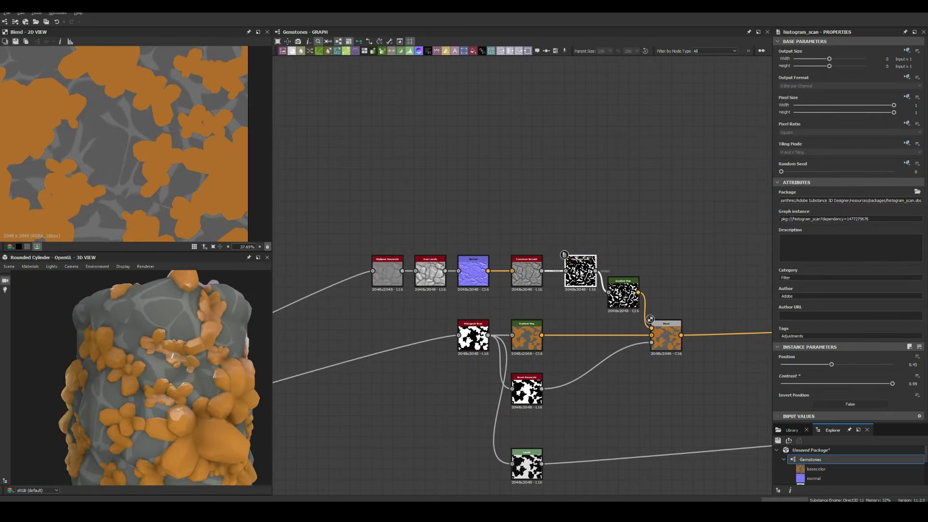
Step: Try the edge highlights without the Highpass Grayscale node, then undo its removal
key(Delete)
scroll(175, 372, up, 3)
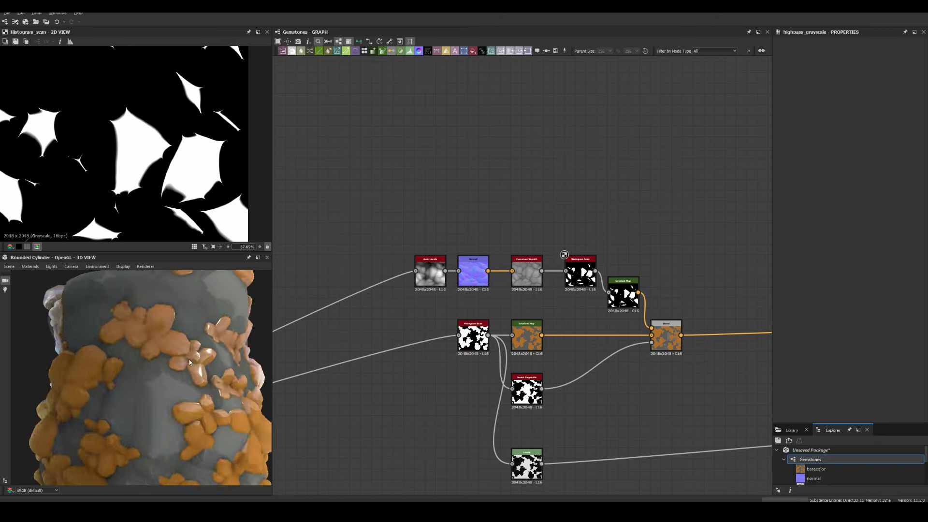
scroll(175, 372, down, 3)
scroll(216, 335, up, 3)
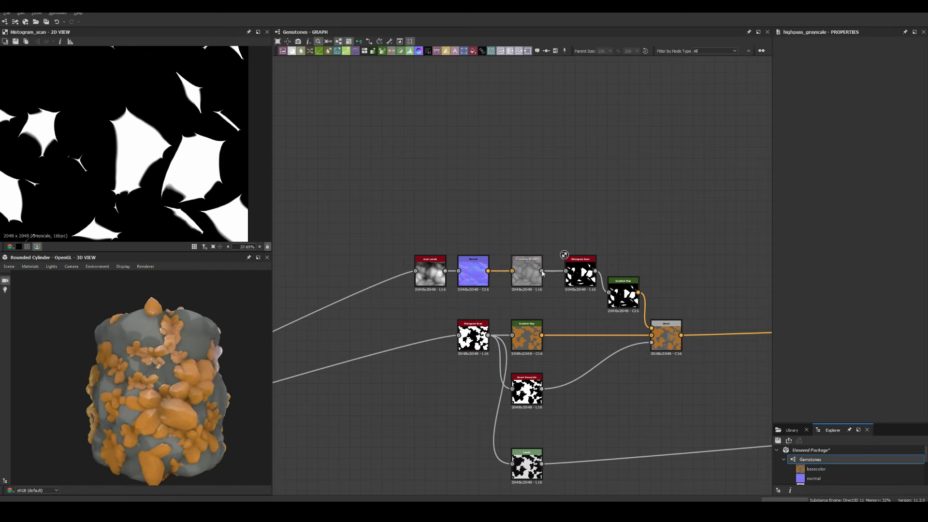
key(ctrl+z)
Step: Paste a Normal node above the edge chain and separate its channels with an RGBA Split
scroll(267, 360, down, 3)
double_click(666, 336)
middle_drag(471, 195, 564, 221)
click(525, 228)
key(ctrl+v)
double_click(477, 237)
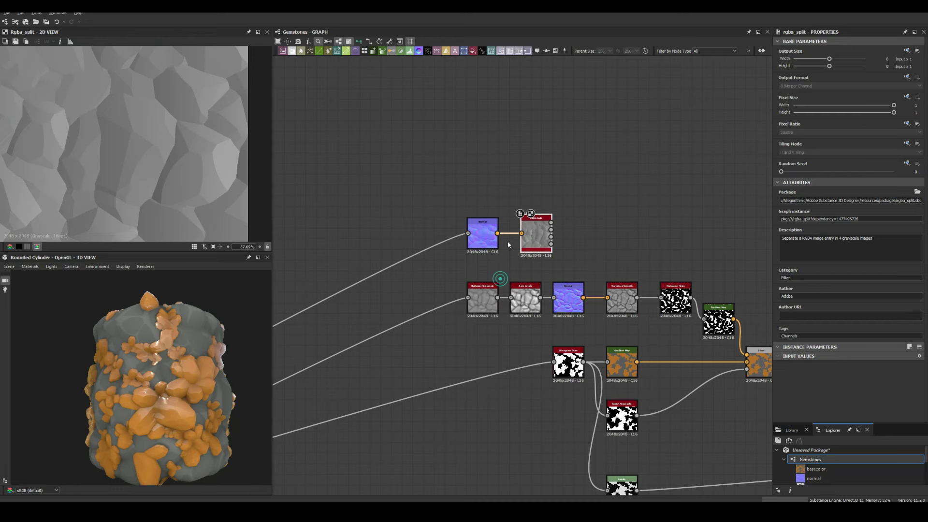
scroll(374, 166, down, 5)
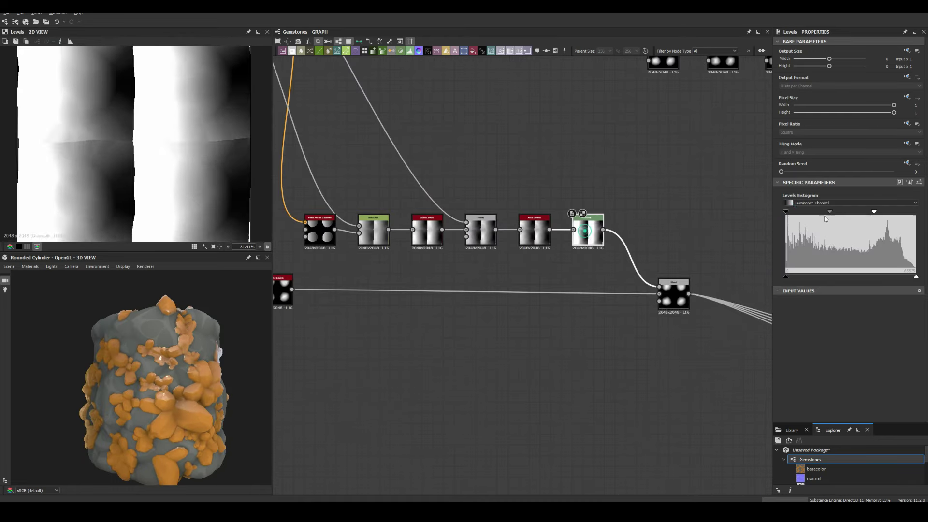
Step: Adjust the output range of the rock shape's Levels node and lower the rock Tile Sampler's Rotation Random
drag(843, 276, 840, 277)
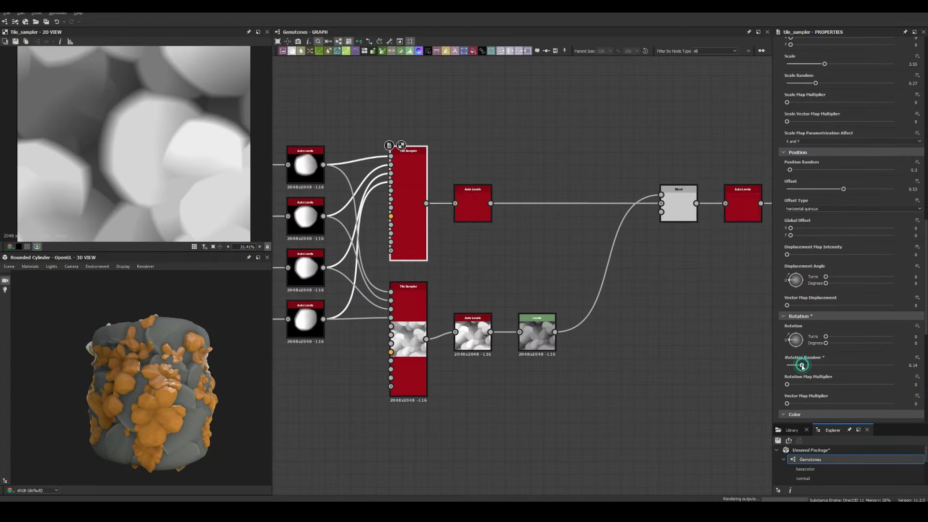
drag(802, 366, 796, 366)
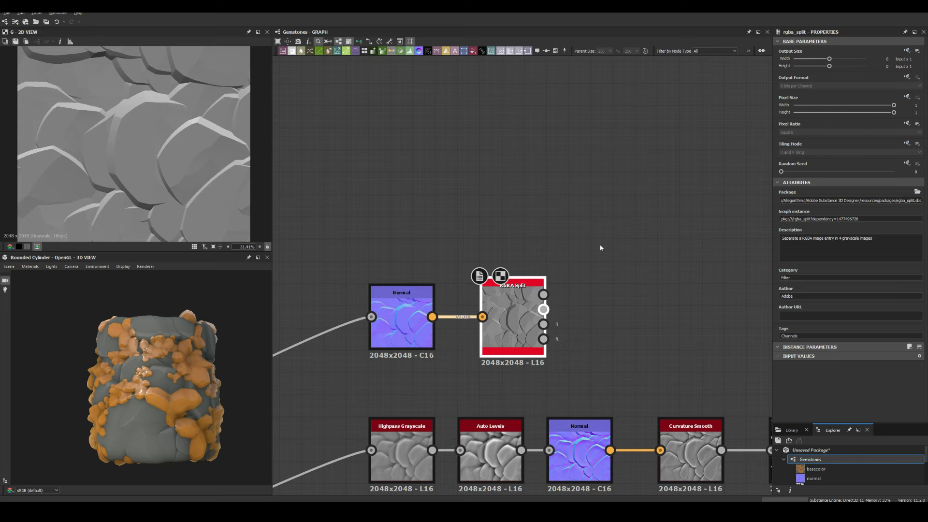
Step: Add a Histogram Scan on the RGBA Split's green channel and blend it through a Gradient Map into the base color with Add (Linear Dodge)
key(space)
text(tile)
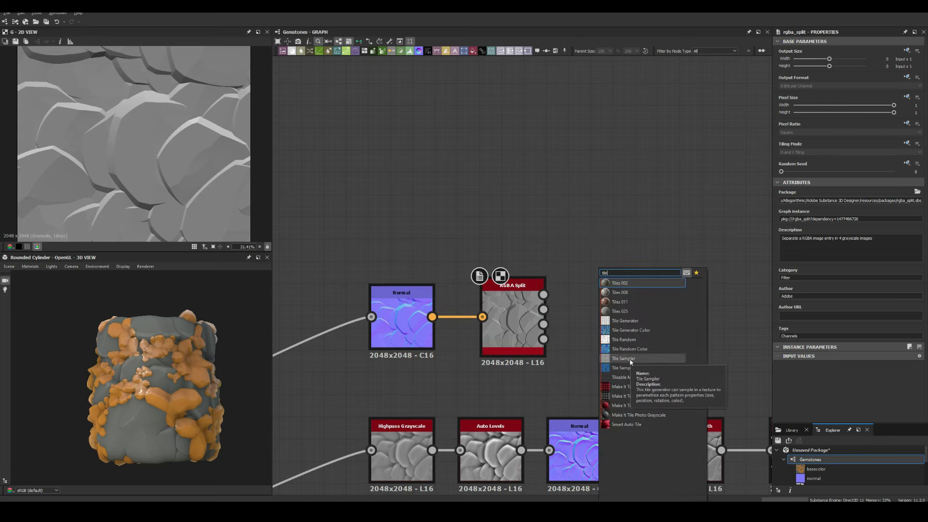
key(Escape)
key(space)
text(histogram)
key(Return)
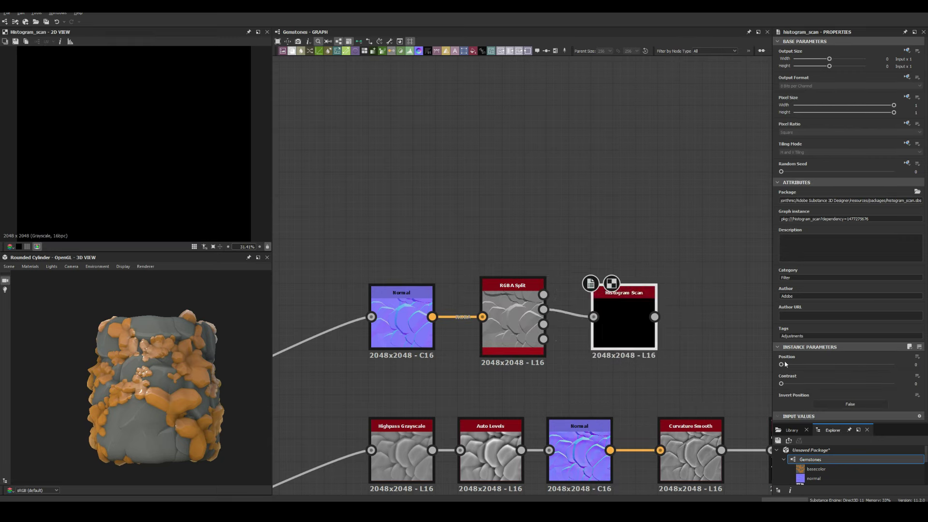
scroll(494, 244, down, 5)
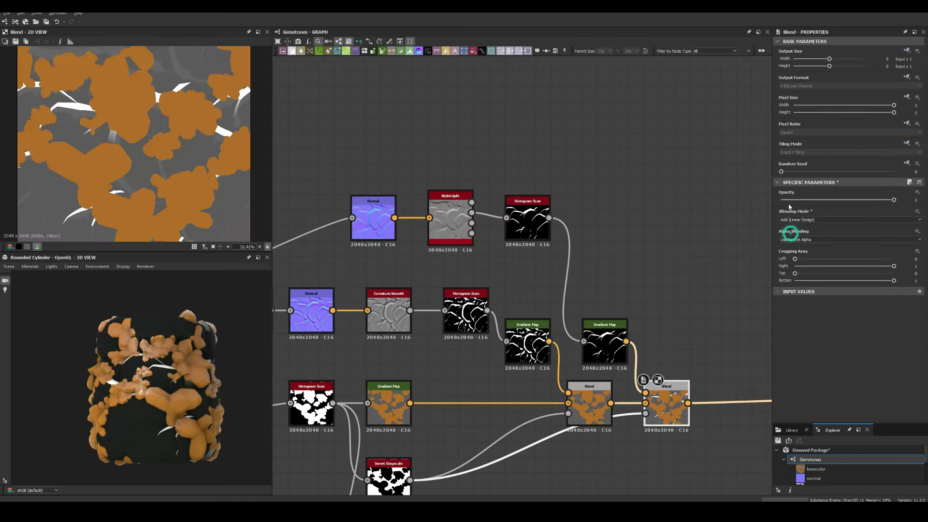
Step: Duplicate the Histogram Scan, Gradient Map and Blend for a second directional highlight, inverting its mask with Invert Grayscale
scroll(197, 380, down, 2)
middle_drag(545, 192, 528, 178)
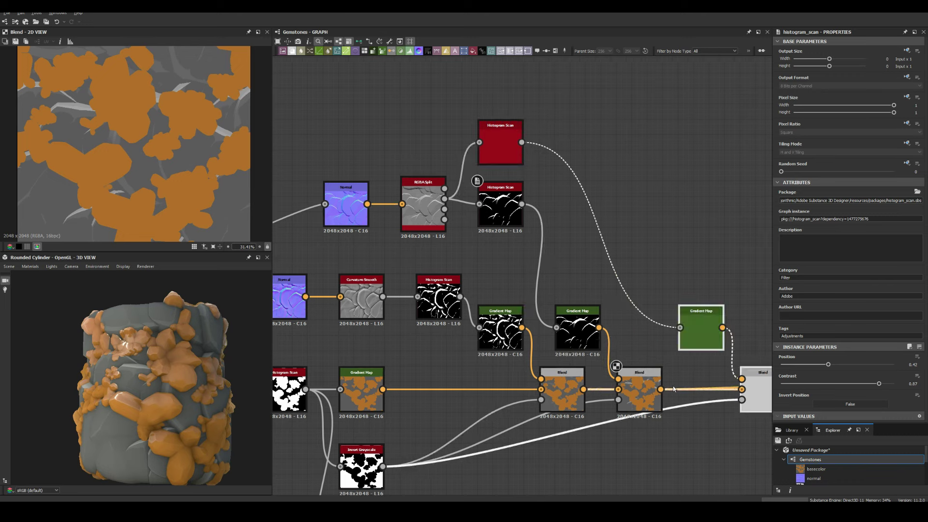
scroll(424, 219, up, 2)
double_click(424, 218)
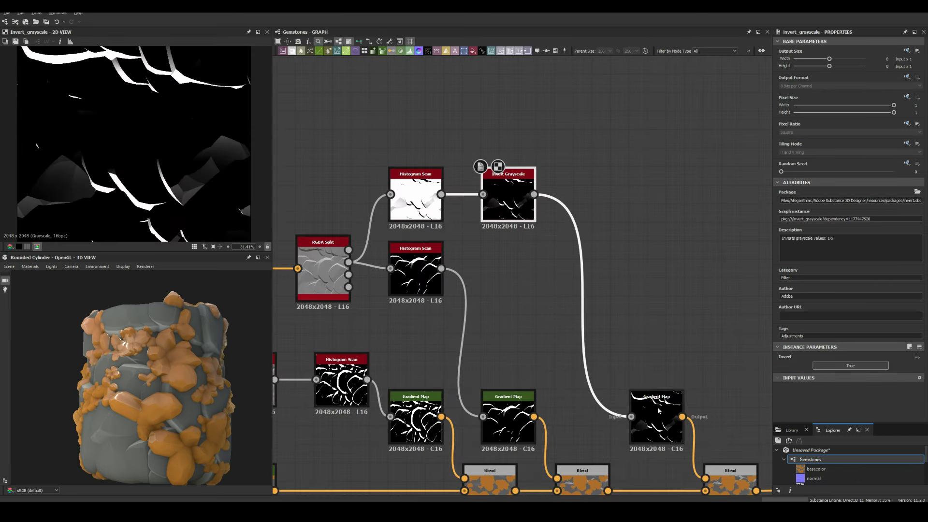
scroll(174, 381, up, 2)
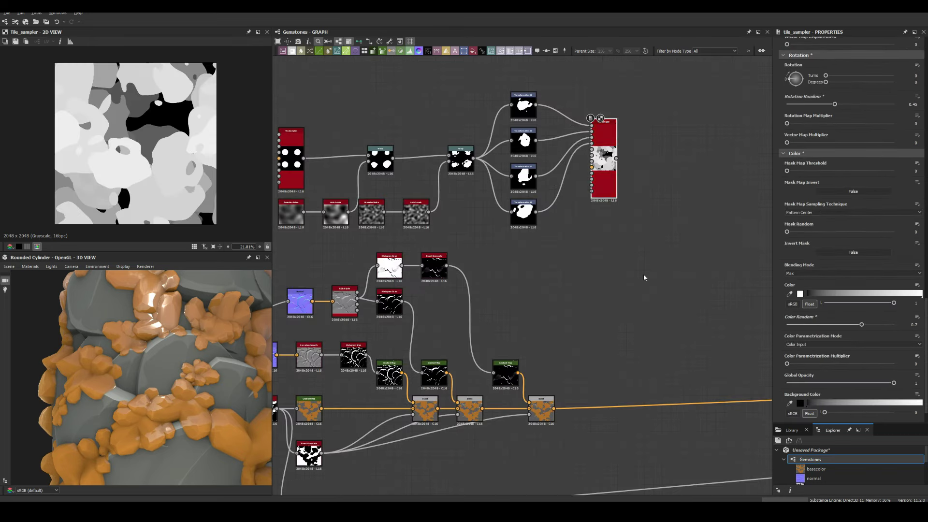
Step: Add an Ambient Occlusion (HBAO) node on the rock height, followed by a Histogram Scan with Position 0.03 and Contrast 1
key(space)
text(hbao)
key(Return)
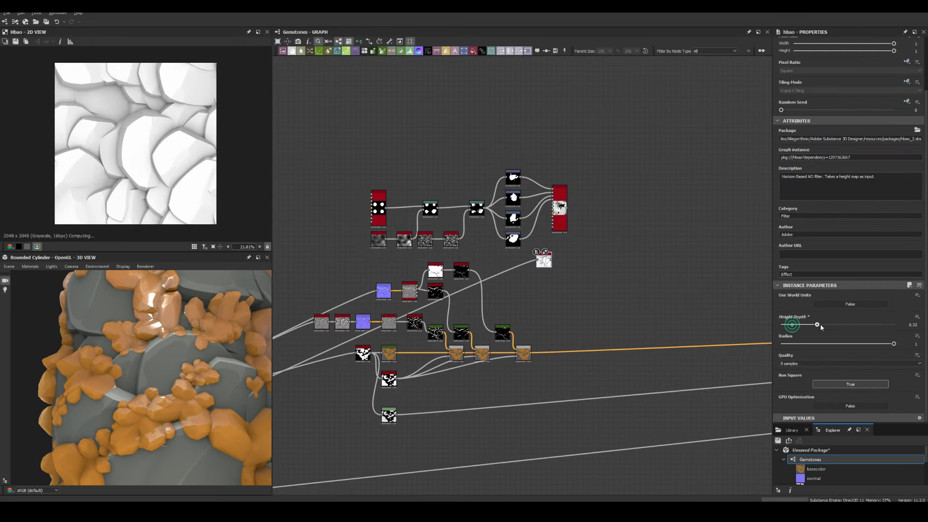
key(space)
click(787, 362)
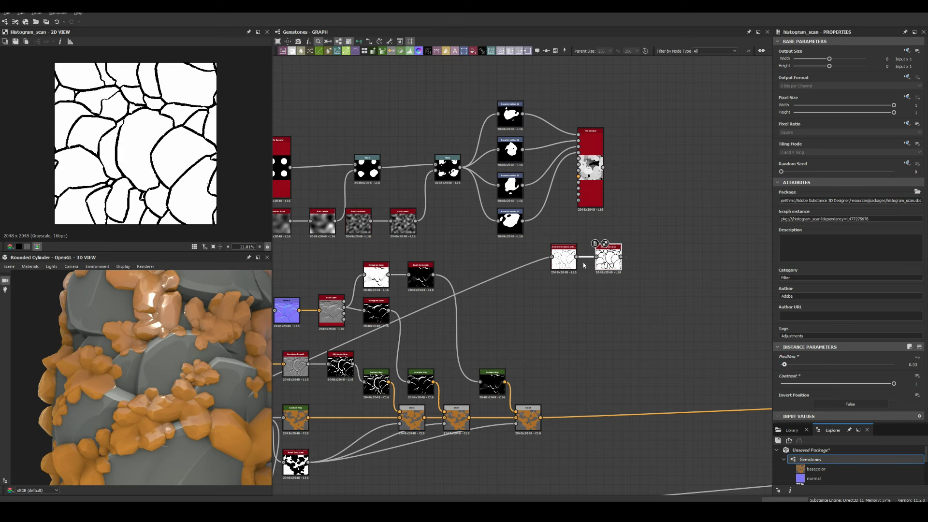
Step: Generate random per-rock grays with Flood Fill and Distance, and blend them through a Gradient Map into the base color at low opacity
key(space)
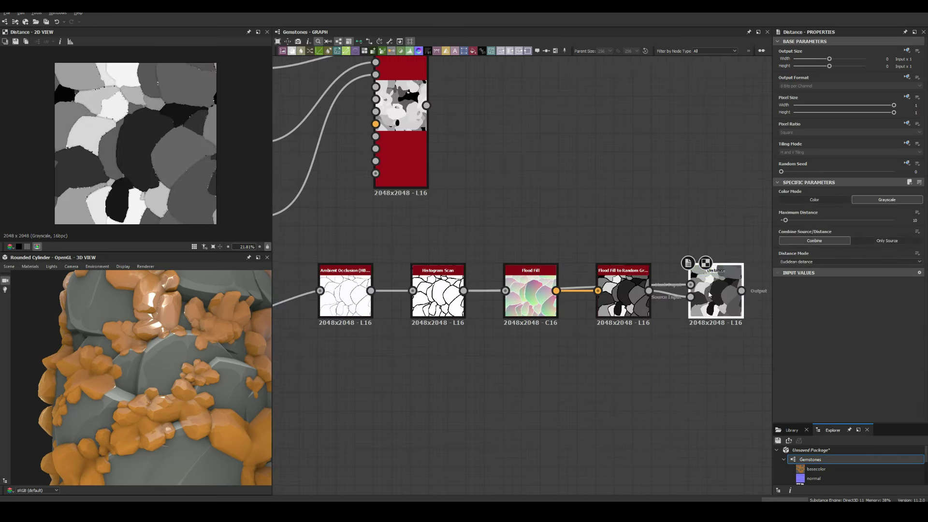
click(517, 300)
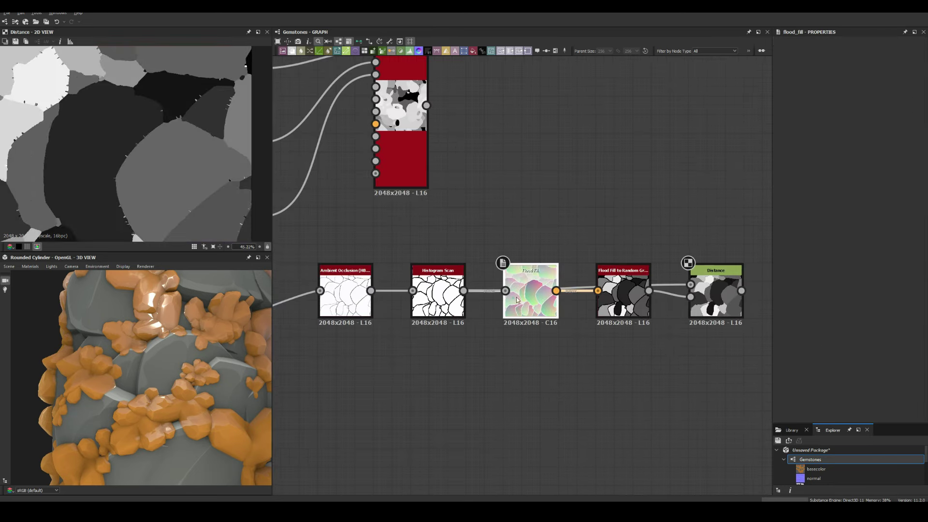
double_click(517, 300)
double_click(616, 293)
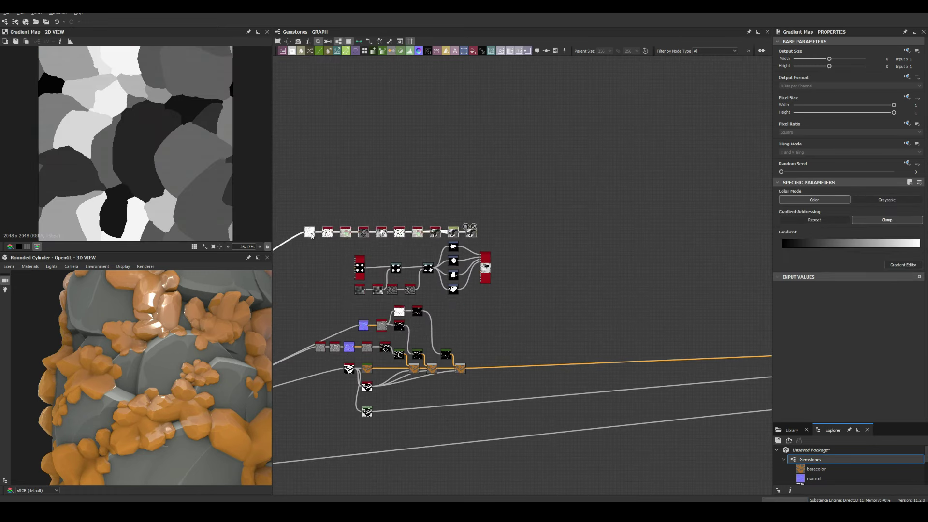
scroll(592, 356, up, 5)
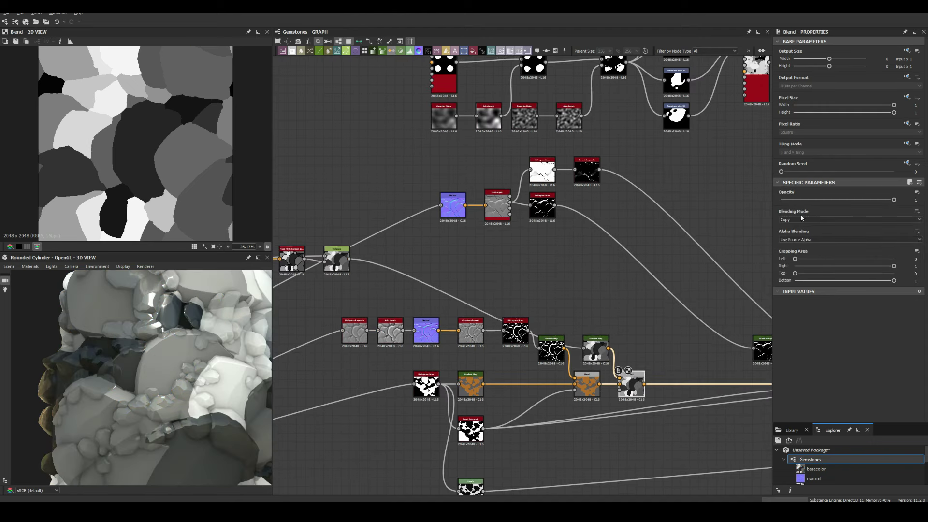
drag(786, 199, 794, 200)
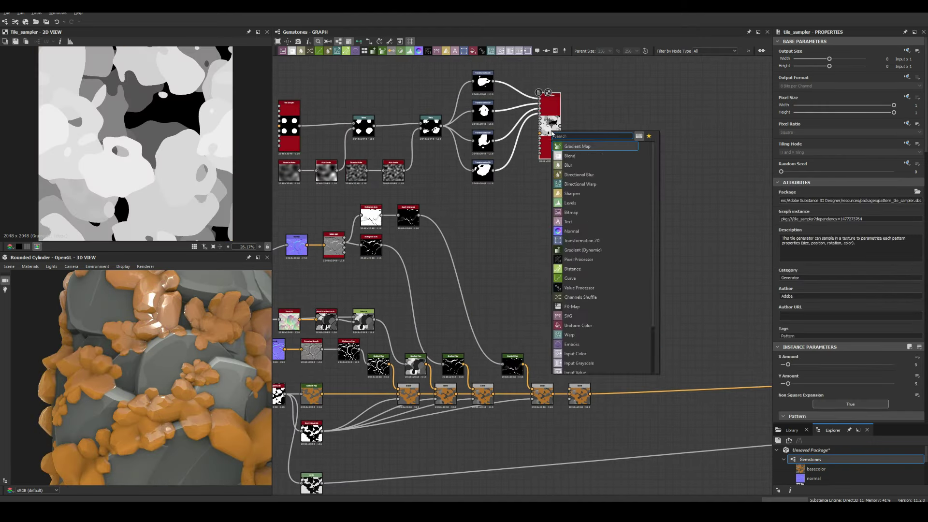
Step: Distort the patch Tile Sampler with Vector Warp Grayscale and a Warp driven by auto-leveled, blurred rock ambient occlusion
click(586, 156)
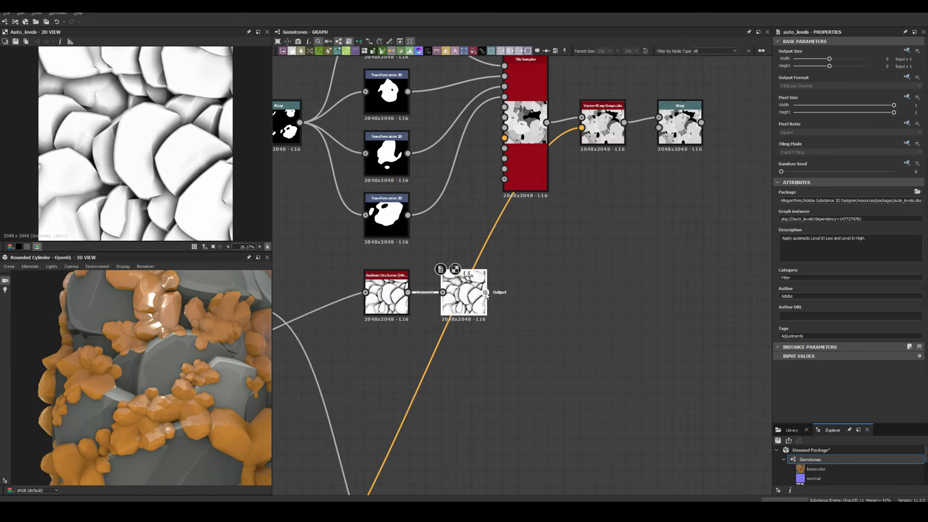
drag(485, 292, 467, 281)
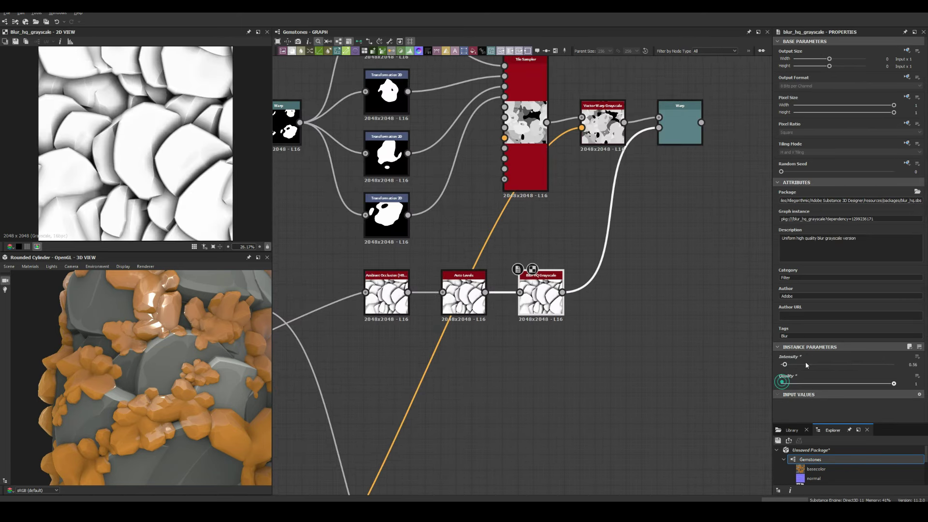
click(676, 135)
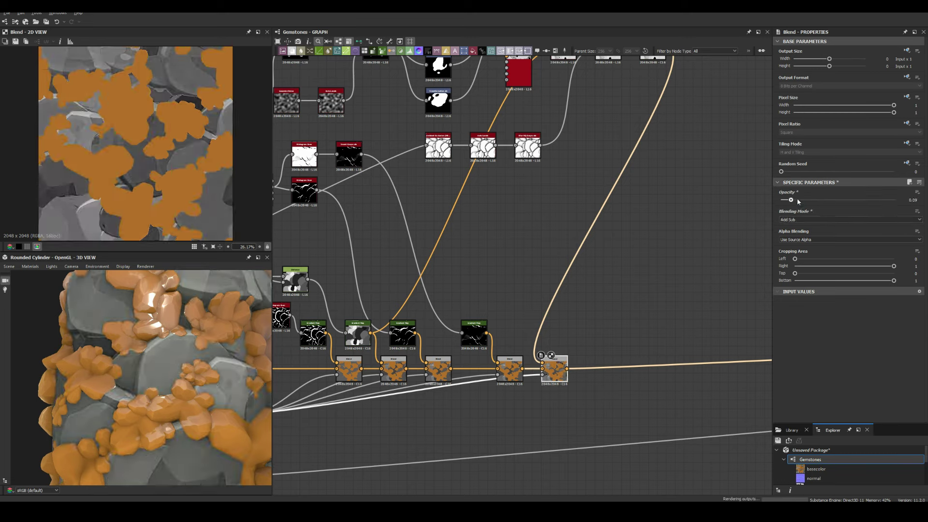
Step: Blend the warped patches into the base color in Add Sub mode at 0.04 opacity and increase the patch Tile Sampler's X and Y Amount
middle_drag(656, 57, 660, 160)
click(660, 161)
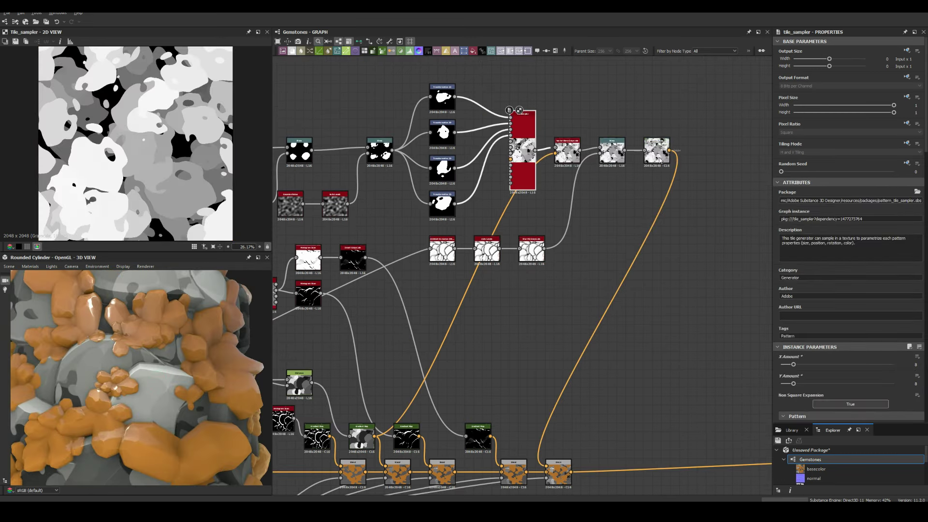
scroll(227, 341, down, 5)
drag(226, 342, 211, 340)
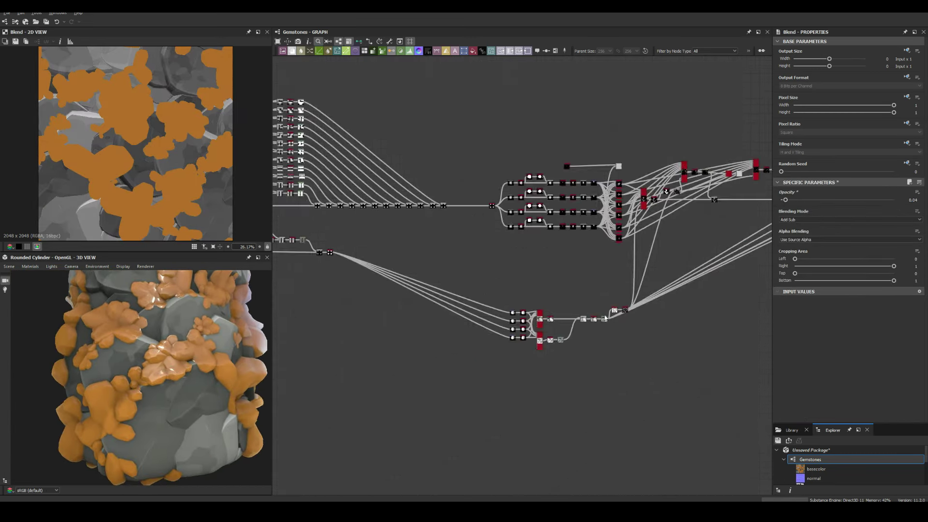
Step: Branch a Normal node from the Auto Levels node at the end of the single rock shape chain
scroll(604, 317, up, 8)
middle_drag(590, 371, 745, 370)
click(466, 325)
scroll(466, 326, down, 3)
middle_drag(473, 330, 745, 435)
key(space)
text(n)
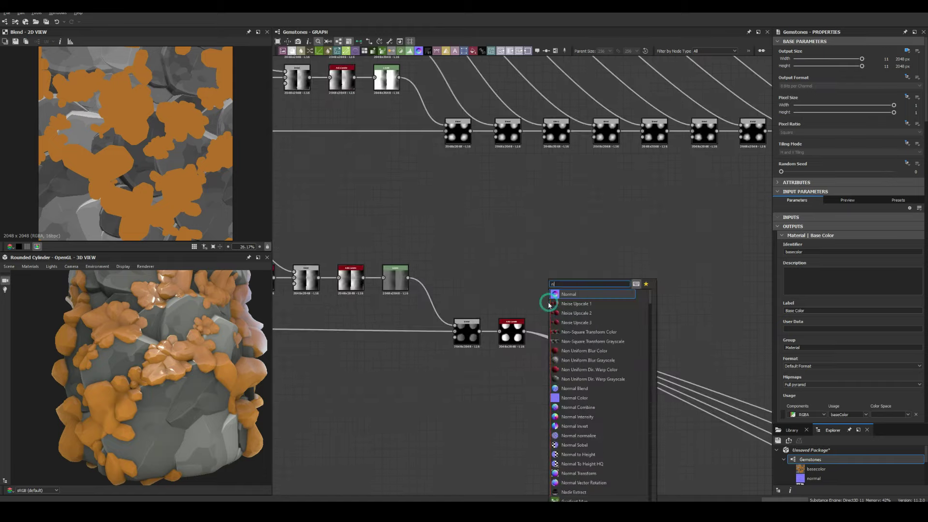
key(Return)
Step: Add a Curvature Smooth node after the rock shape's Normal node and set its normal format to OpenGL
scroll(605, 271, up, 3)
key(space)
text(curv)
key(Return)
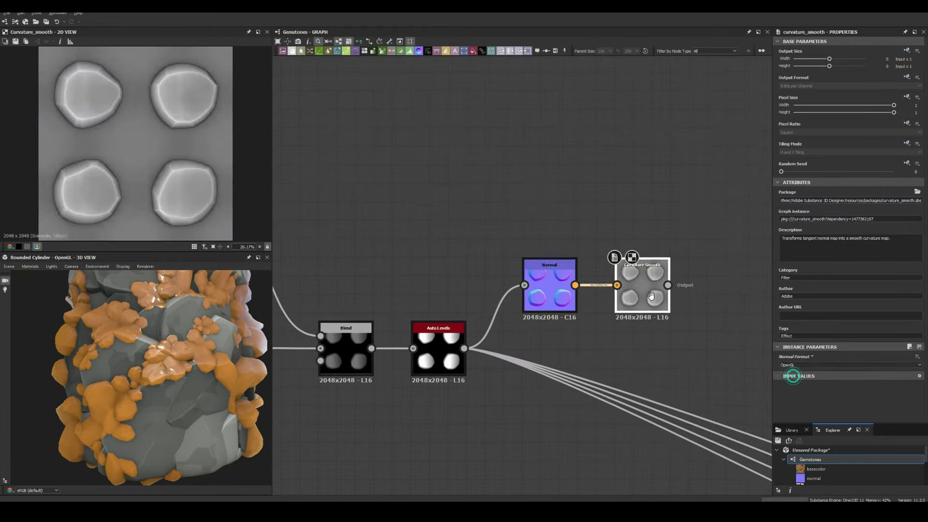
Step: Isolate the rock shape's edges with a Histogram Scan and soften them with a Blur HQ Grayscale at Quality 1
key(space)
text(hist)
key(Return)
scroll(623, 290, down, 1)
key(space)
text(blur)
key(Return)
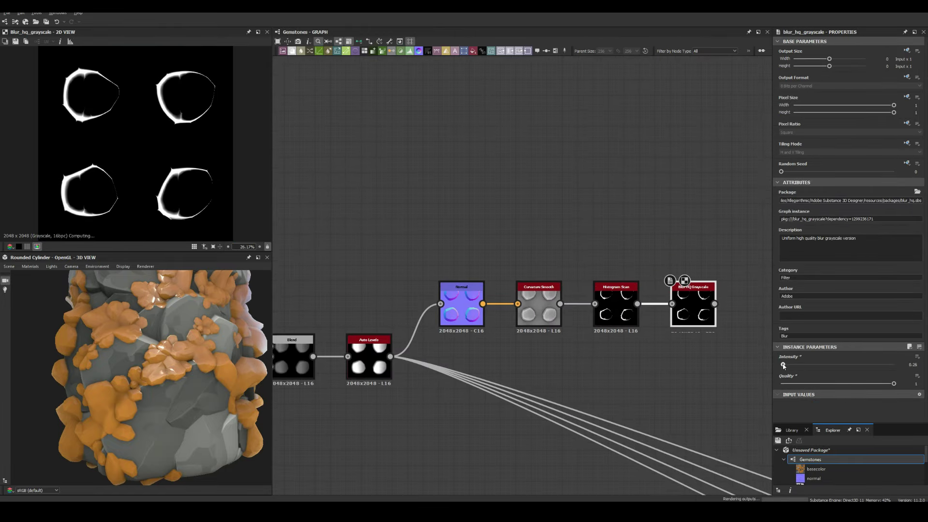
Step: Soften the rock shape with a Non Uniform Blur Grayscale driven by the auto-leveled edge mask, at Intensity about 5.5 with maximum Samples and Blades
middle_drag(687, 314, 596, 310)
key(space)
text(non)
key(Return)
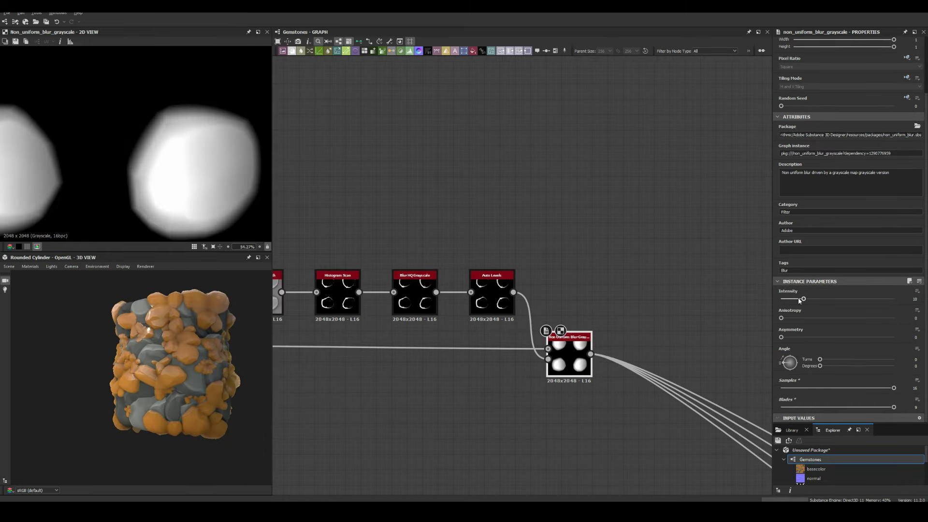
scroll(223, 387, up, 5)
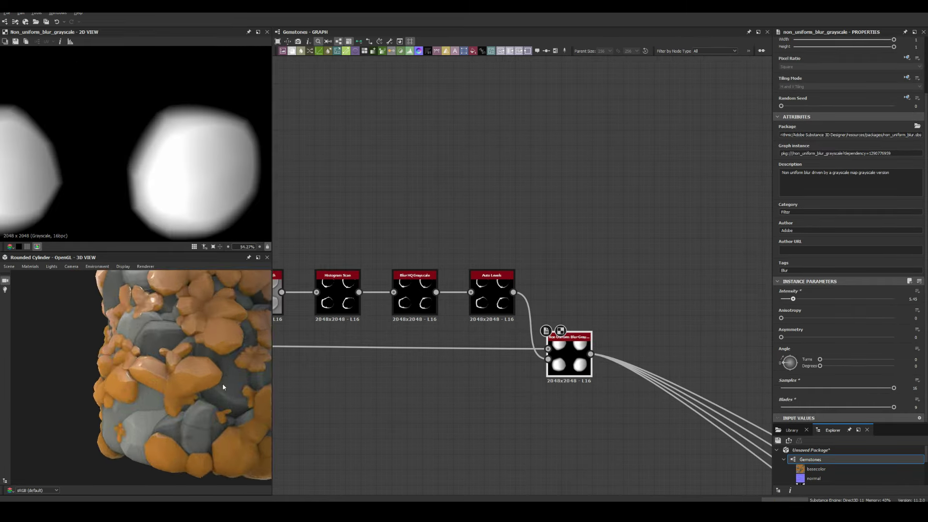
scroll(223, 387, down, 3)
scroll(510, 321, down, 3)
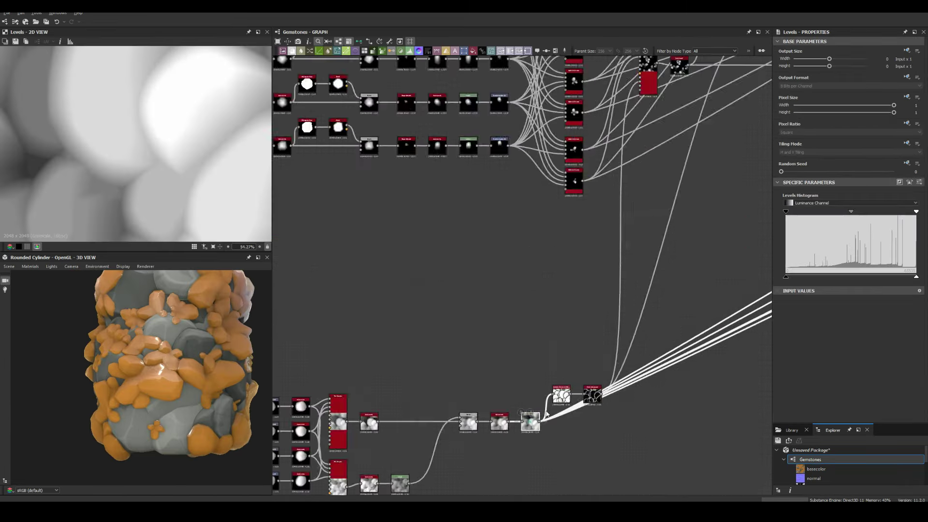
Step: Lower the output range of the rock height's Levels and set Level Out High to 0.35 on the Levels feeding the rock-and-crystal Blend
drag(916, 277, 877, 277)
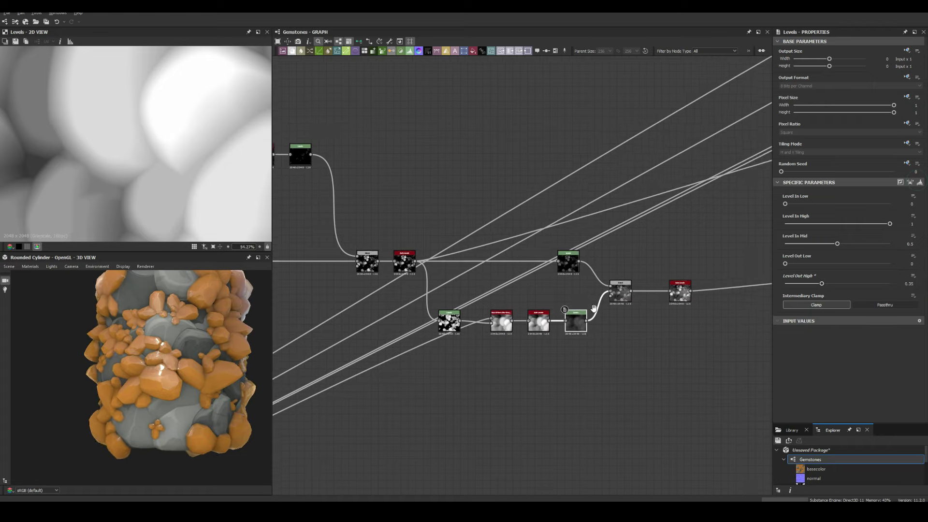
scroll(166, 361, down, 3)
scroll(165, 365, up, 3)
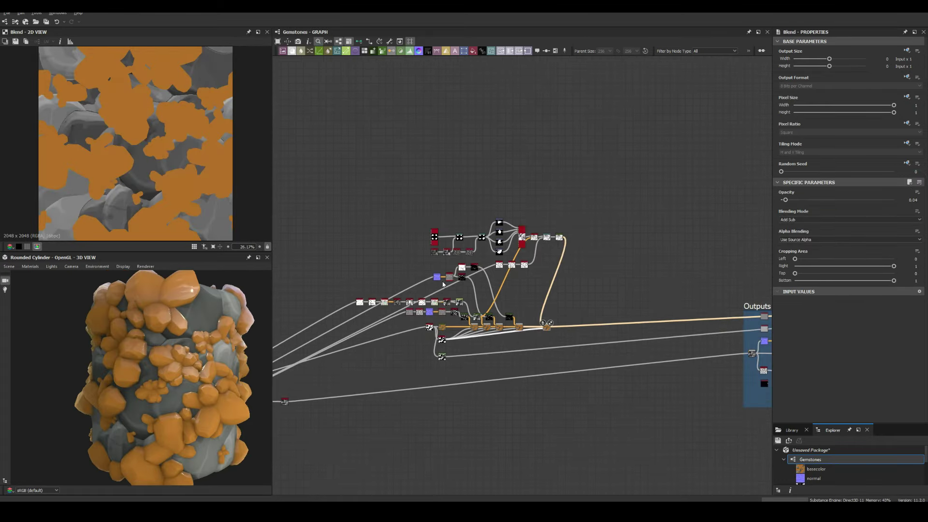
Step: Duplicate the edge-highlight chain for the crystals, setting Histogram Scan Position to 0.41, masking with the crystal mask and setting Blend opacity to 0.1
scroll(443, 285, up, 3)
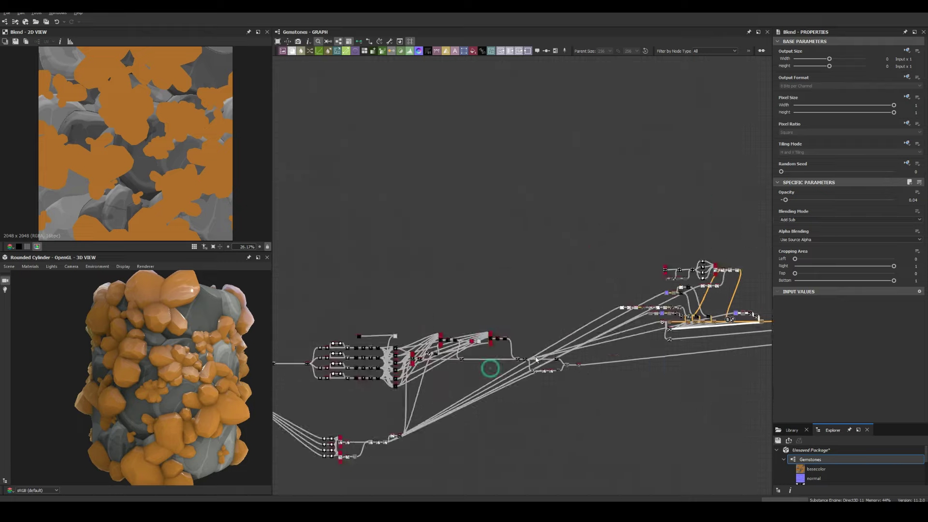
key(space)
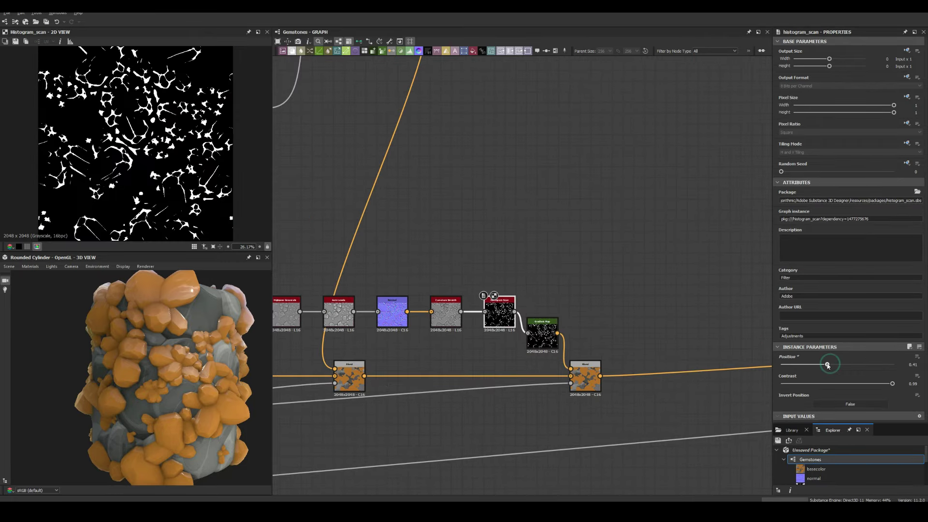
click(585, 377)
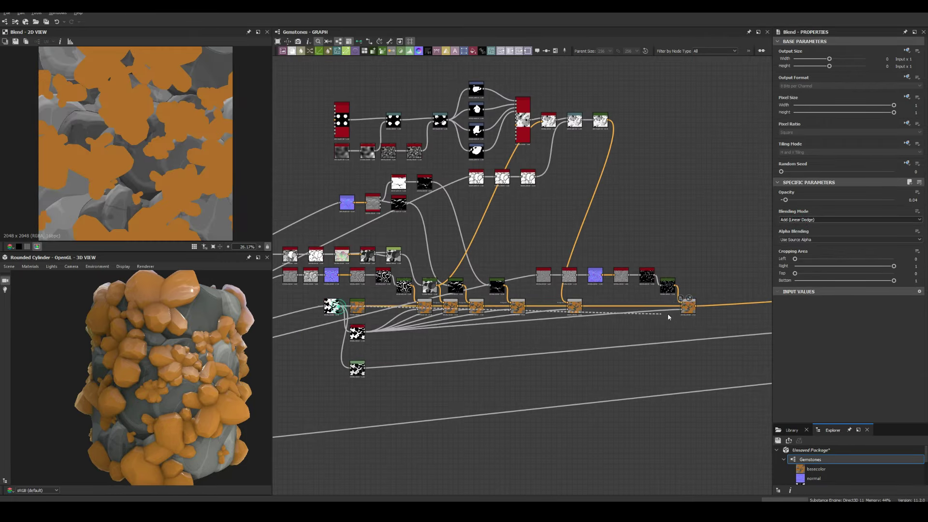
drag(786, 199, 792, 200)
Step: Duplicate the directional highlight chain for the crystals, tune its Histogram Scan and set the first highlight Blend's opacity to 0.24
scroll(187, 332, up, 3)
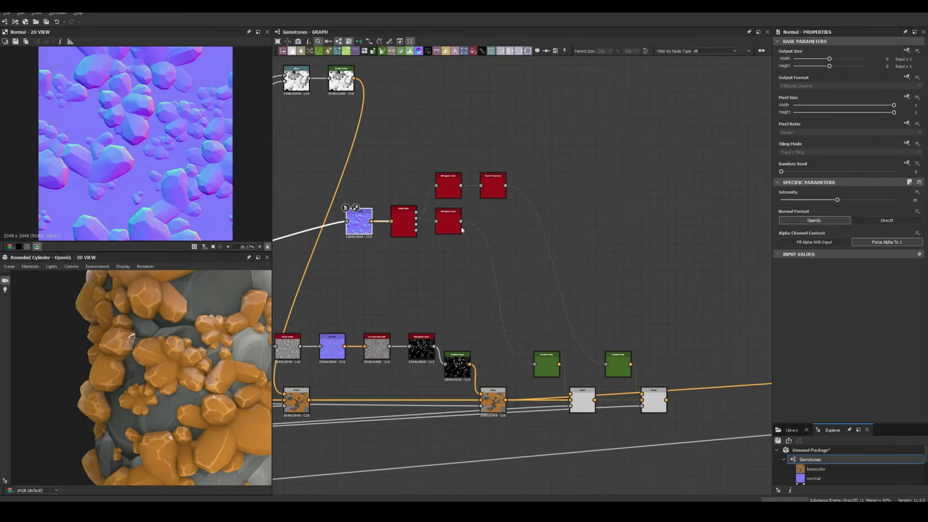
click(826, 365)
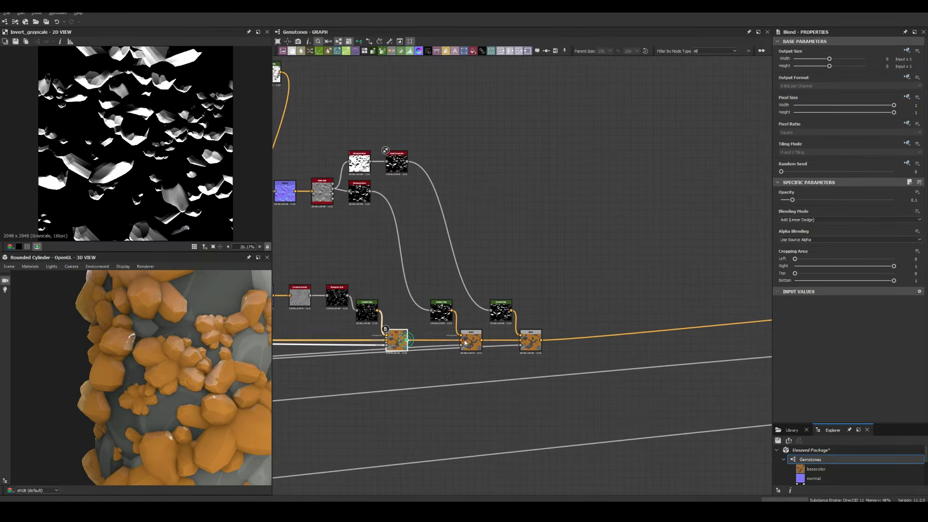
double_click(466, 342)
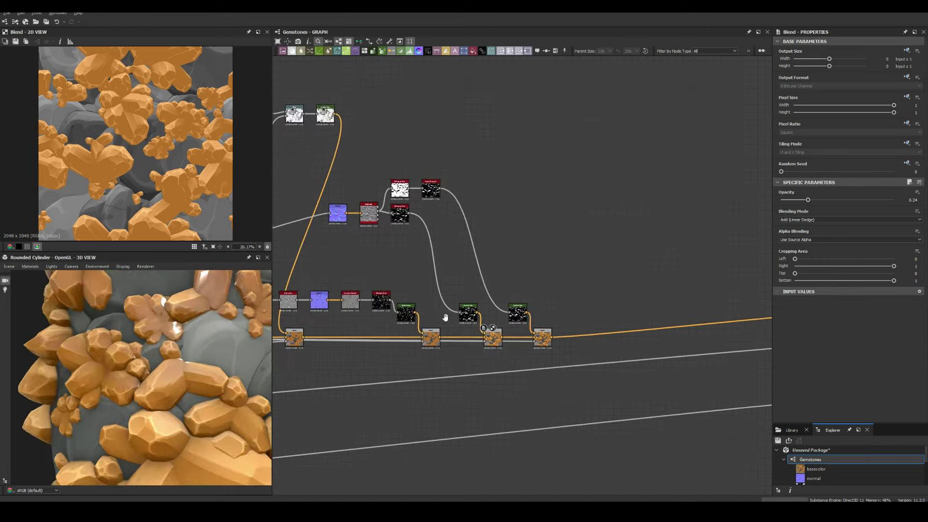
Step: Duplicate the last crystal Blend, feed it the warped tile pattern's Gradient Map, and use Add Sub at opacity about 0.29
scroll(446, 317, down, 3)
double_click(611, 240)
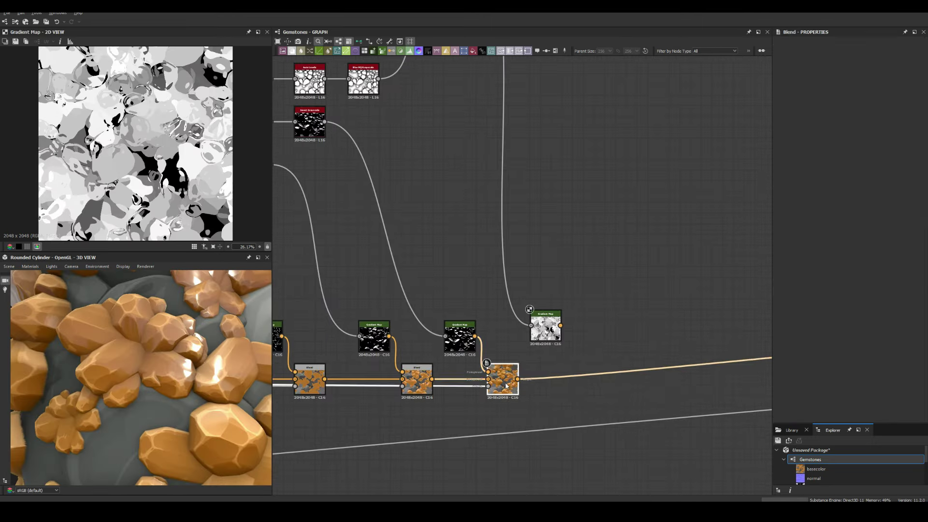
key(ctrl+d)
drag(586, 373, 603, 377)
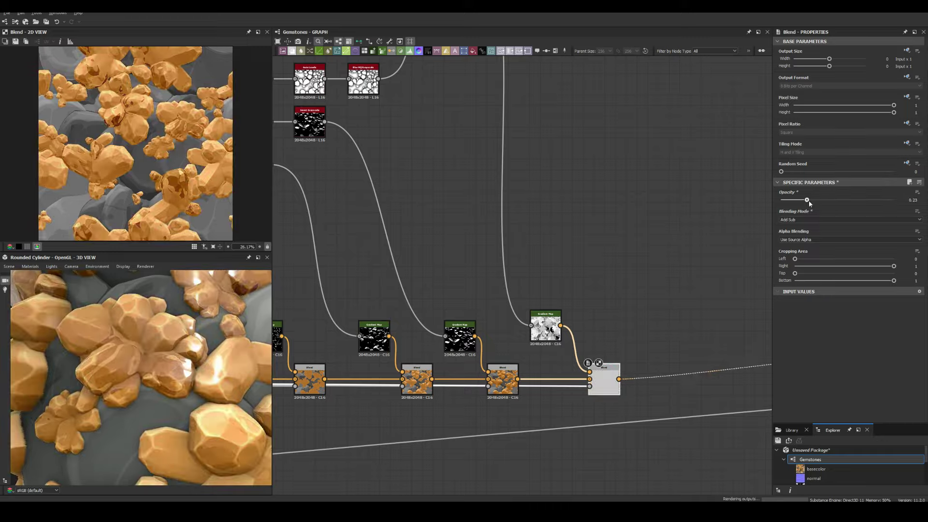
scroll(522, 275, down, 4)
scroll(433, 212, up, 3)
scroll(433, 211, down, 3)
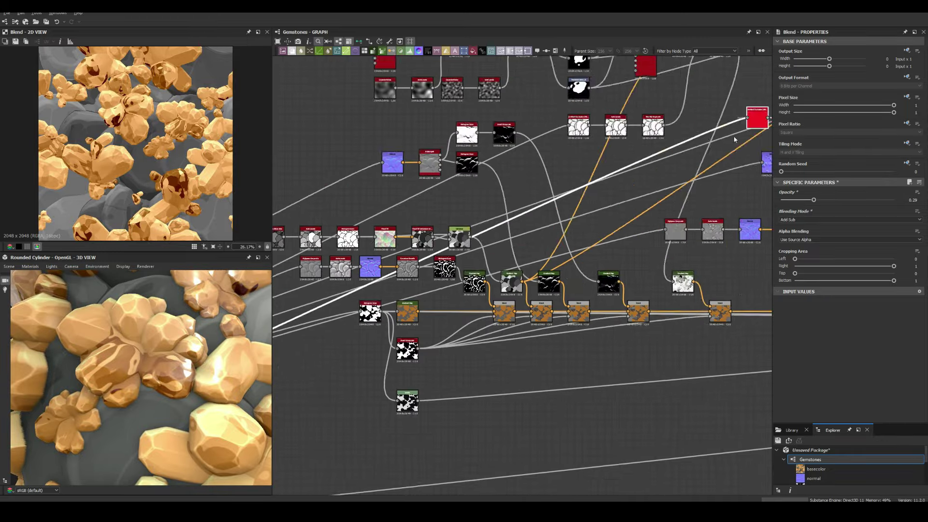
Step: Isolate the individual crystals by thresholding their Ambient Occlusion (HBAO) with a Histogram Scan at Position 0.18
scroll(628, 193, up, 5)
click(640, 197)
double_click(640, 196)
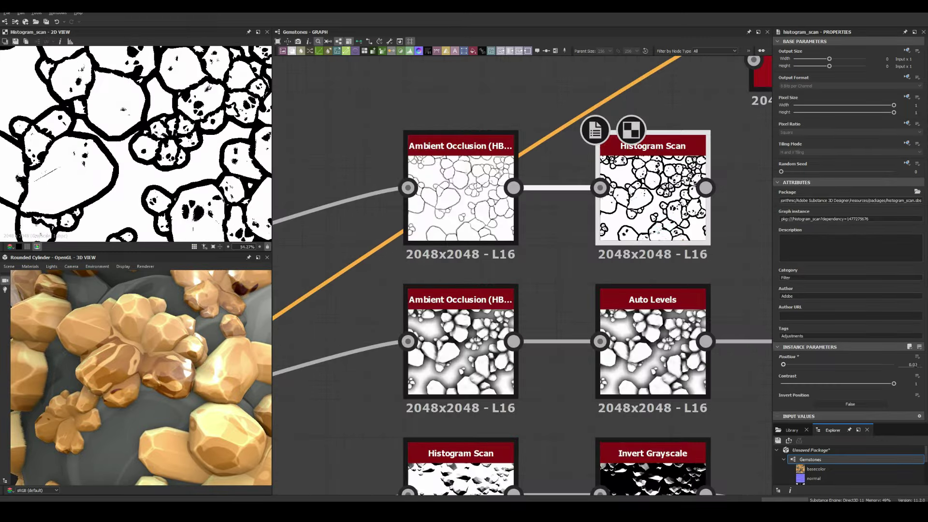
scroll(532, 290, down, 5)
middle_drag(532, 194, 532, 266)
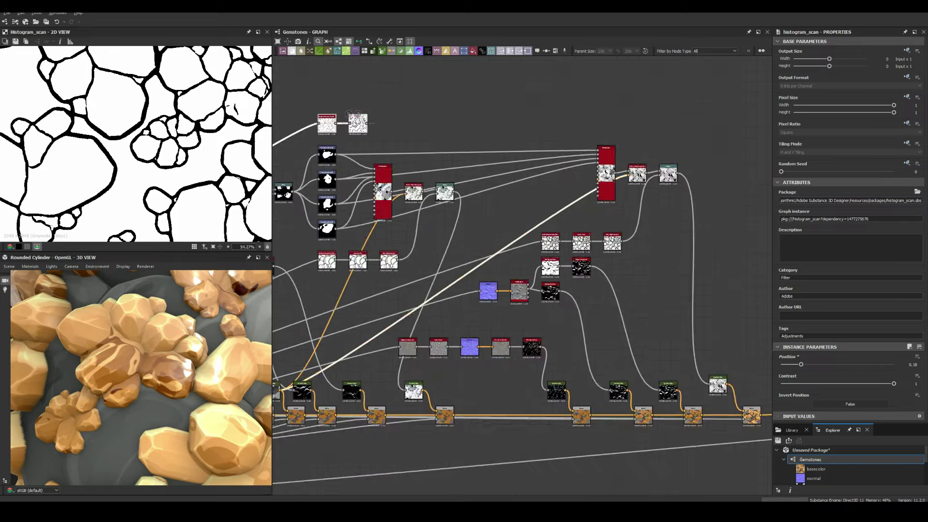
Step: Extend the crystal cell mask with Flood Fill, Flood Fill to BBox Size and Auto Levels, and set the following Histogram Scan to about 0.96
scroll(456, 149, up, 5)
double_click(455, 150)
middle_drag(609, 152, 488, 185)
double_click(488, 185)
double_click(564, 190)
drag(878, 364, 885, 364)
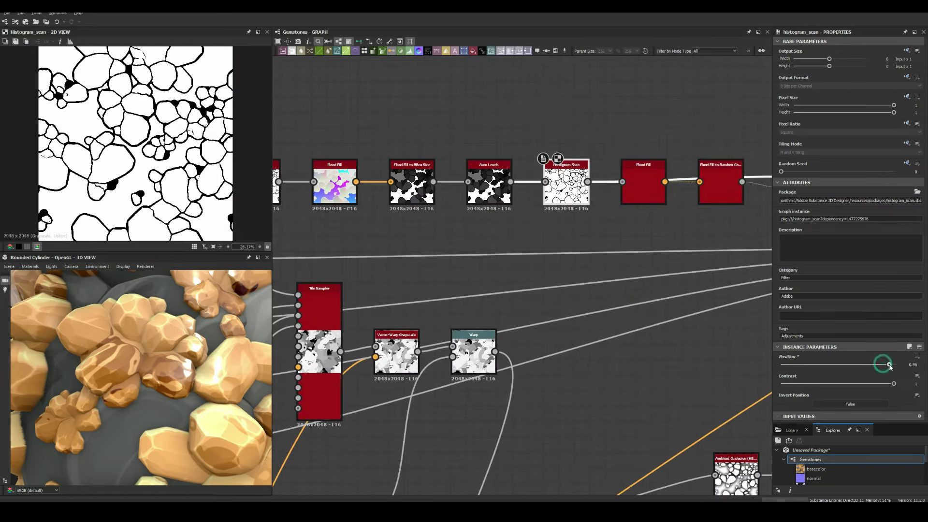
Step: Give each crystal a random gray value and expand it with a Distance node at Maximum Distance 256 using Only Source
middle_drag(565, 159, 460, 182)
middle_drag(628, 203, 493, 196)
double_click(556, 200)
click(402, 198)
scroll(390, 168, up, 3)
scroll(483, 194, down, 4)
click(470, 166)
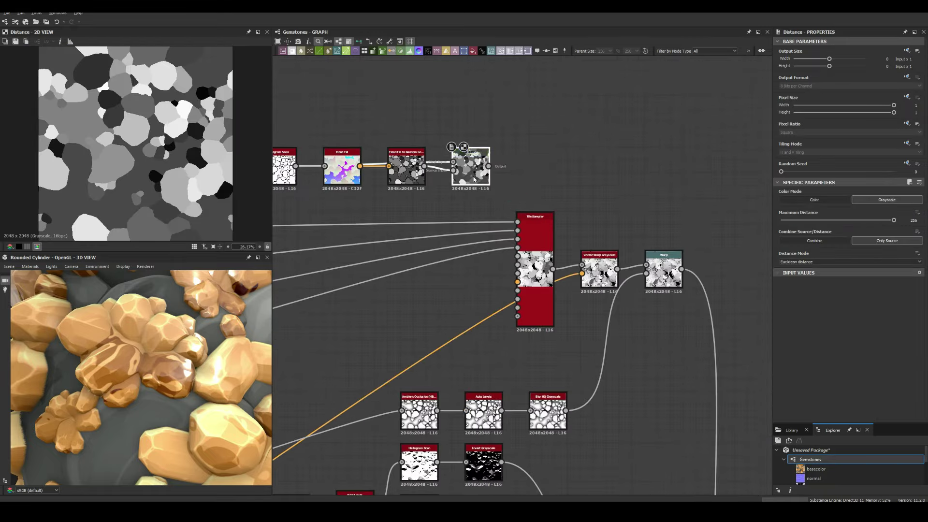
Step: Layer the per-crystal variation Gradient Map into the crystal base color with an Add Sub Blend and lower its opacity
middle_drag(532, 386, 507, 218)
double_click(509, 215)
scroll(581, 251, up, 4)
click(404, 257)
double_click(485, 256)
drag(436, 176, 504, 256)
click(797, 220)
click(791, 245)
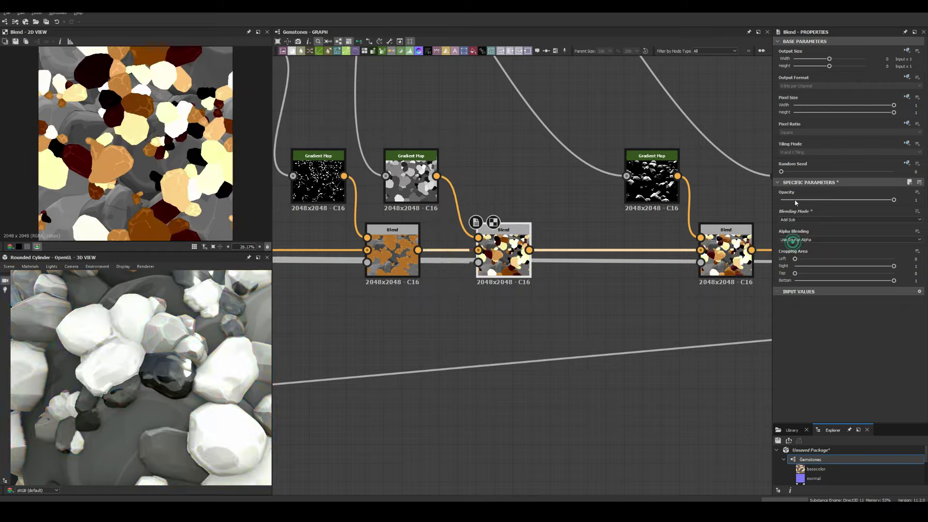
drag(796, 200, 803, 200)
Step: Insert a Distance node after Auto Levels in the ground rock chain to fill the gaps between its cells
scroll(180, 344, down, 5)
scroll(179, 344, up, 5)
scroll(179, 344, up, 2)
scroll(529, 271, down, 6)
scroll(430, 149, up, 4)
double_click(504, 169)
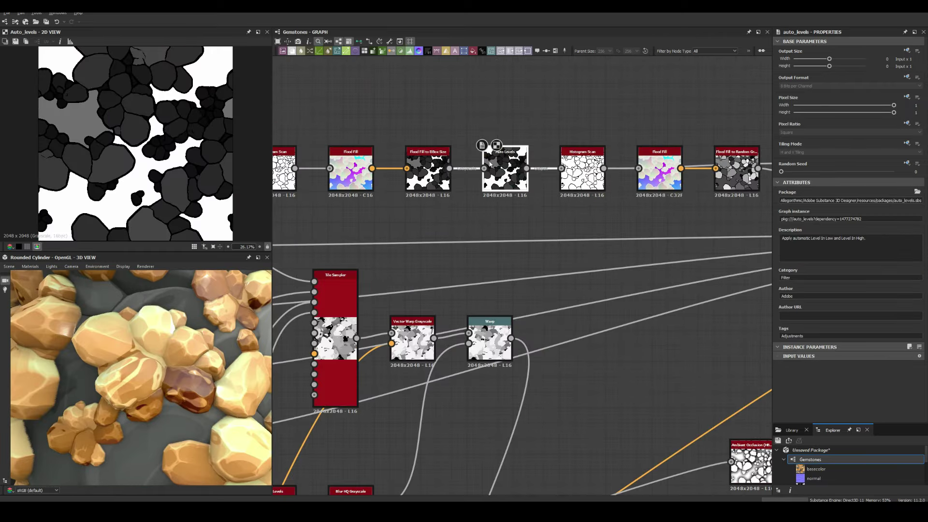
middle_drag(338, 217, 583, 285)
drag(387, 237, 689, 316)
drag(660, 283, 529, 276)
double_click(549, 280)
scroll(550, 290, down, 1)
middle_drag(531, 339, 604, 323)
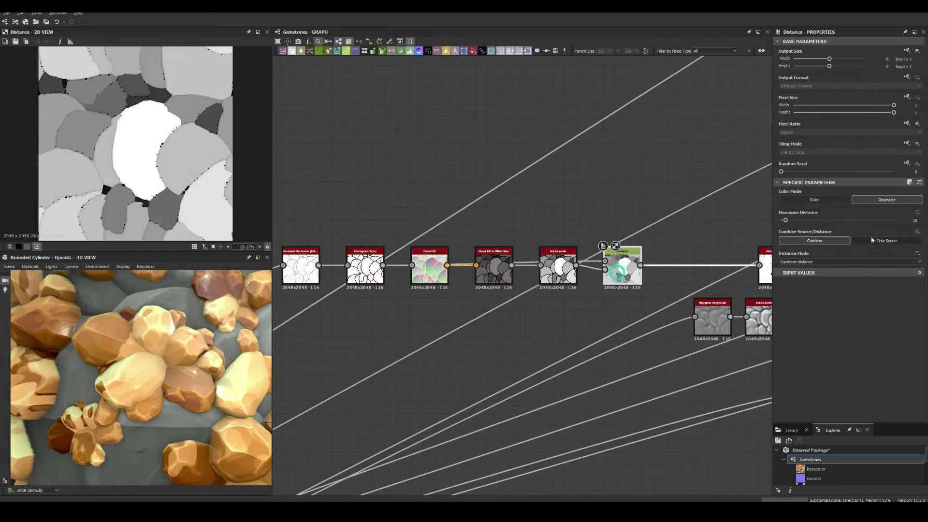
Step: Add an Edge Detect after the ground rocks' Distance node with Edge Width about 1.5 and Edge Roundness about 1.4
double_click(687, 266)
drag(800, 385, 781, 384)
scroll(92, 106, up, 7)
drag(789, 365, 781, 366)
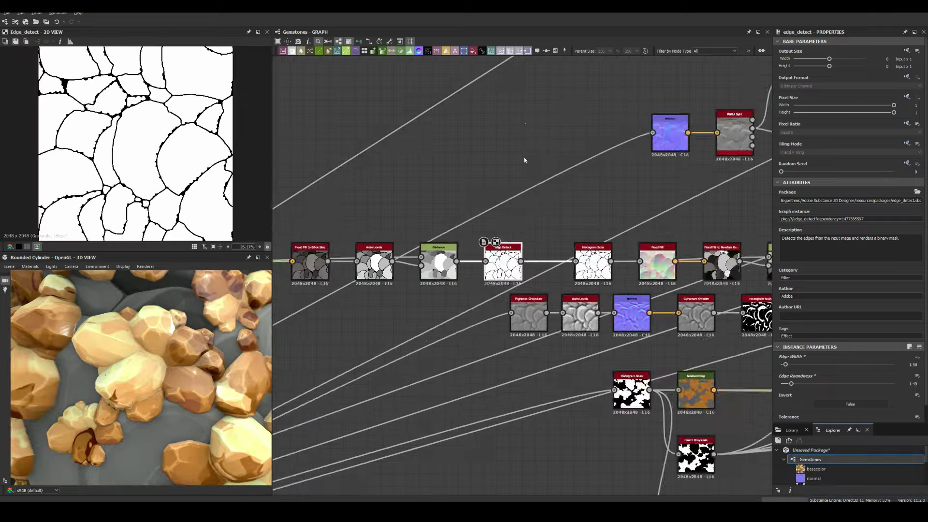
Step: Insert Distance and Edge Detect after the crystals' Auto Levels in place of the Histogram Scan, with Edge Width 2 and Edge Roundness 4
scroll(529, 228, down, 3)
scroll(524, 213, up, 4)
drag(544, 242, 730, 242)
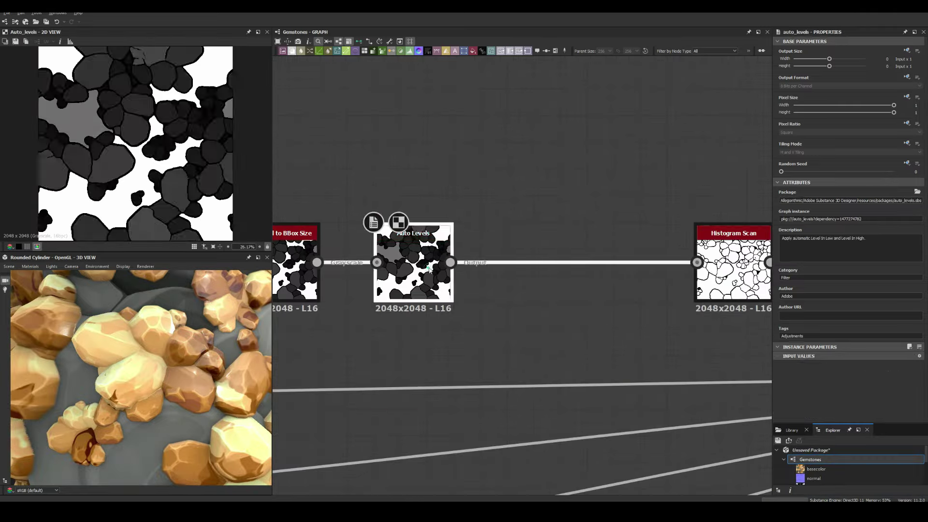
click(544, 251)
scroll(654, 245, down, 2)
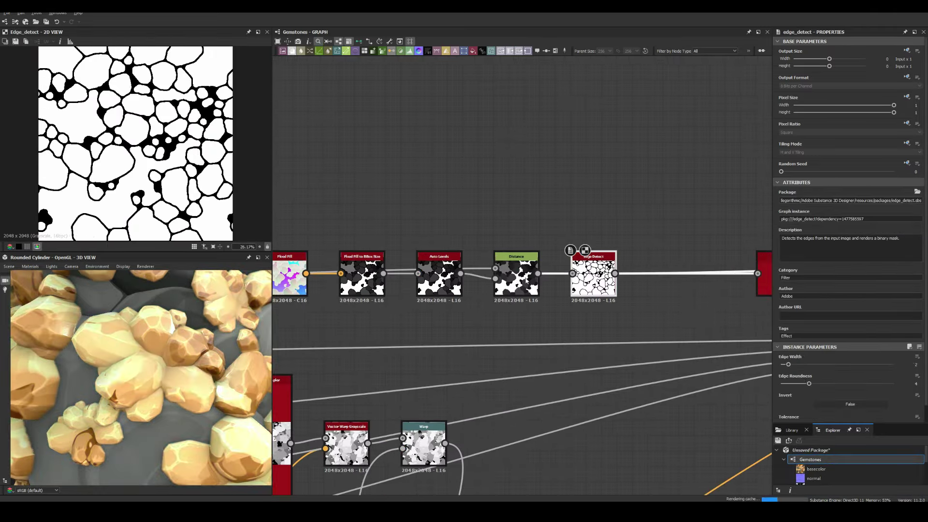
Step: Add a Gradient Map after the crystals' random variation to drive their Tile Sampler, and lower the crystal variation Blend's opacity
scroll(140, 377, down, 5)
scroll(473, 229, down, 2)
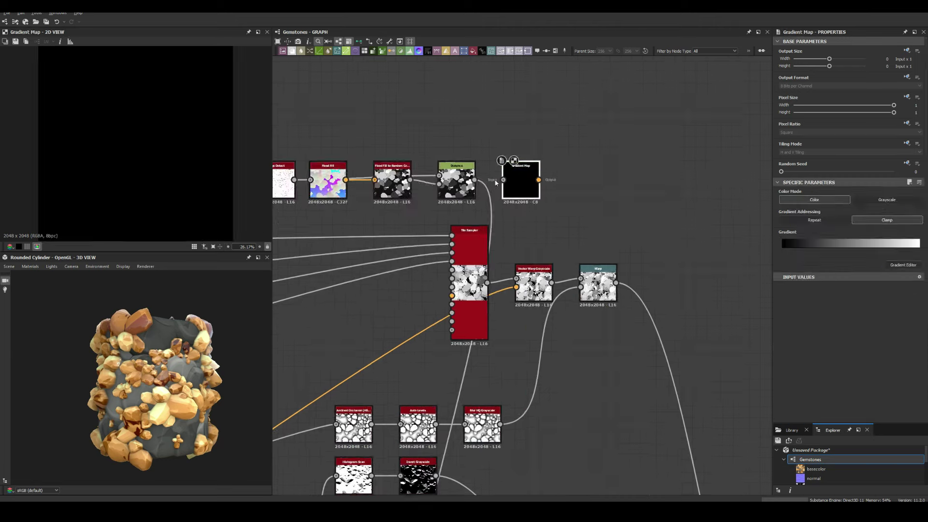
click(796, 201)
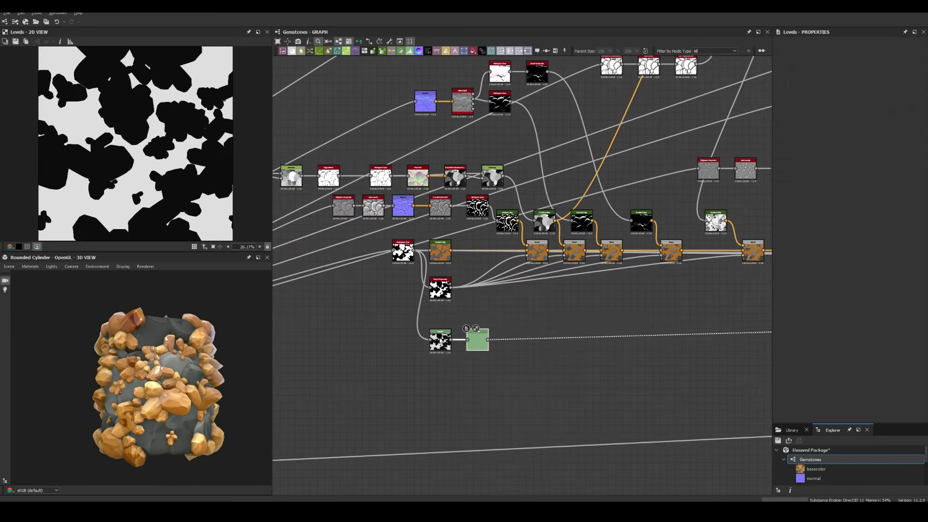
Step: Chain masked grayscale Blends after the mask's Levels for the ground rock details, using Add Sub at opacity 0.09 for the warped pattern
click(473, 341)
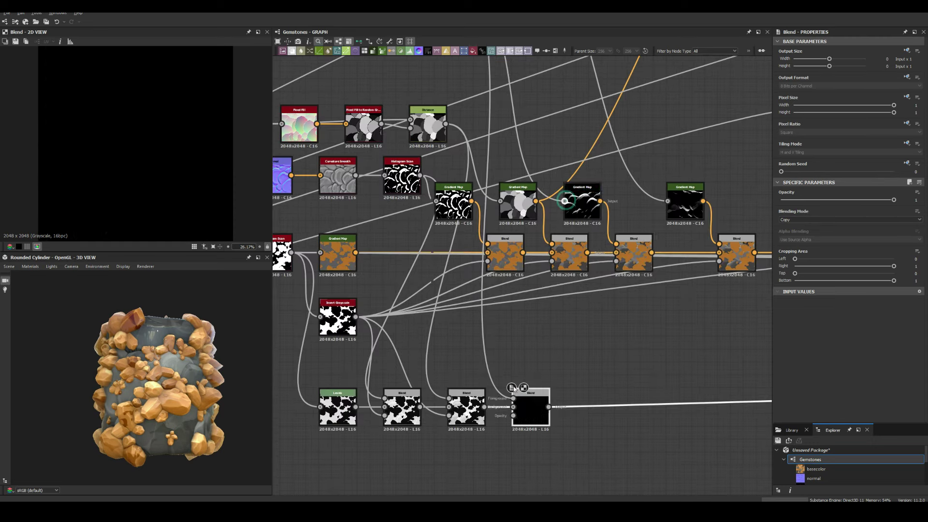
click(799, 220)
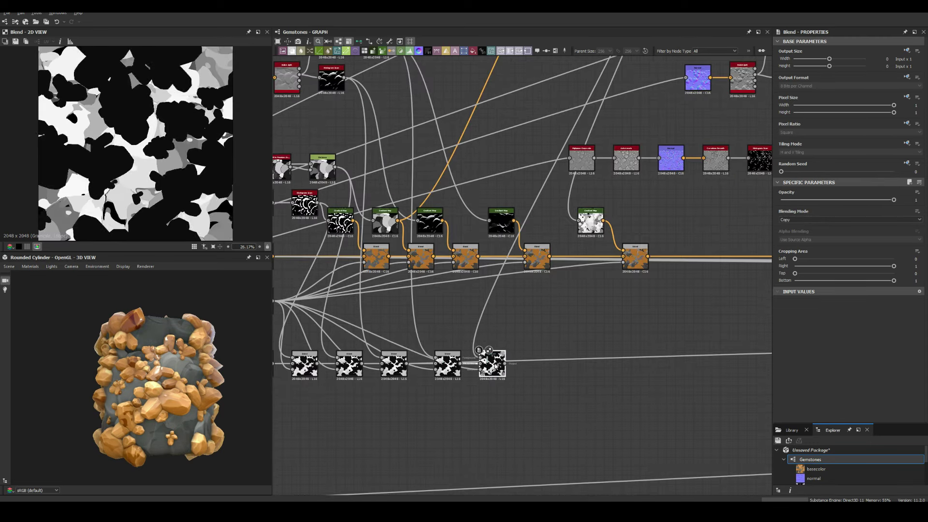
drag(789, 200, 791, 200)
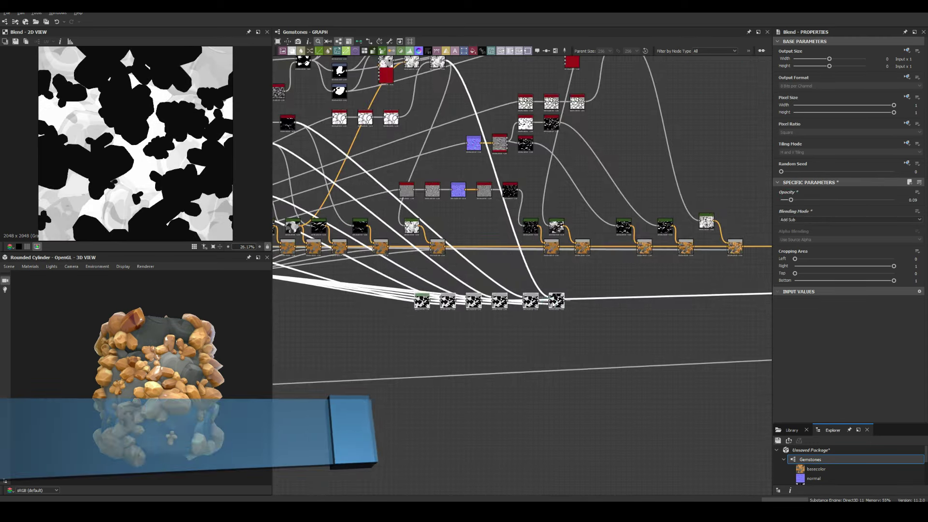
Step: Extend the grayscale Blend chain with the crystals' edge highlights and per-crystal variation, adjusting each Blend's mode and opacity
click(564, 302)
scroll(604, 295, down, 3)
middle_drag(755, 278, 585, 290)
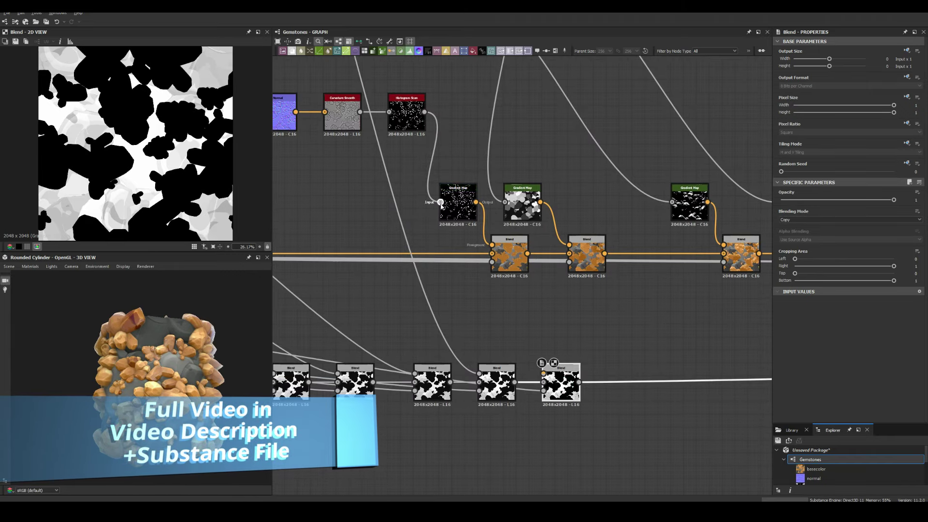
click(787, 235)
drag(789, 200, 794, 201)
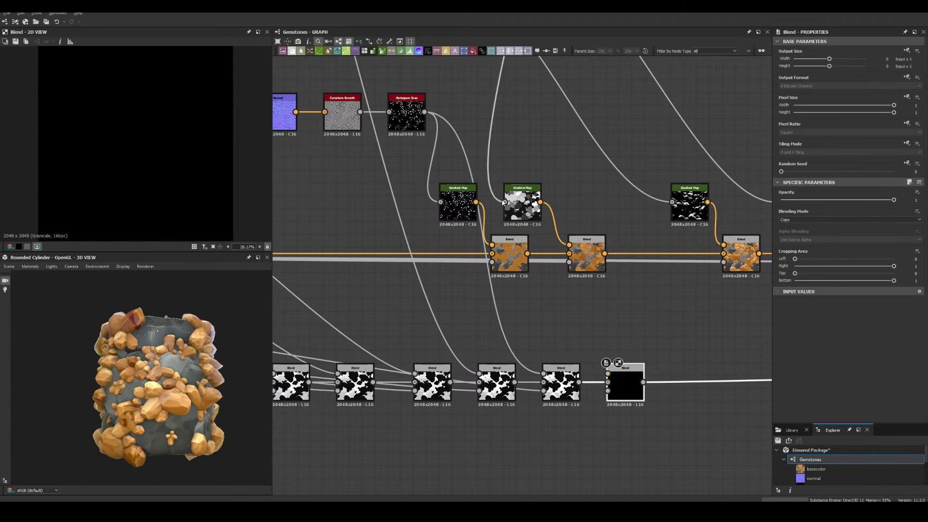
click(850, 220)
click(788, 250)
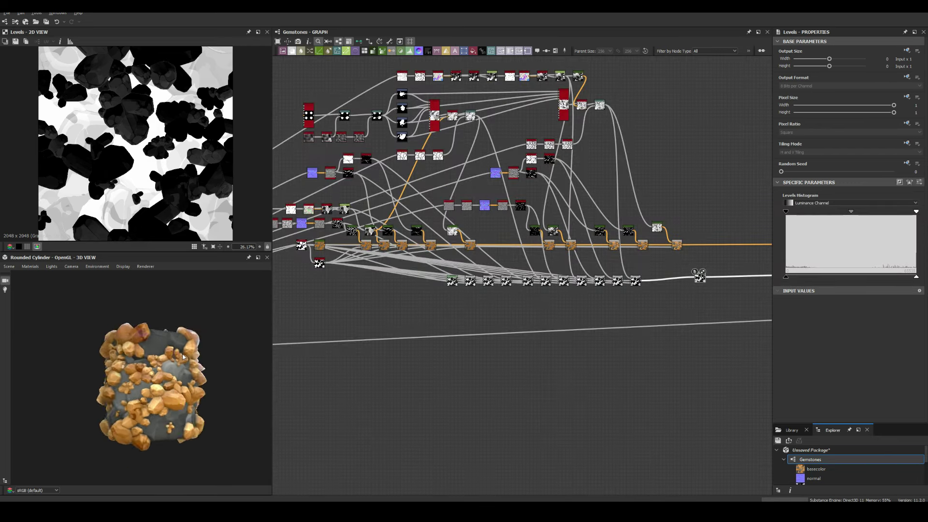
Step: Frame the grayscale Blend chain, and frame the base color network with the title Albedo
scroll(491, 347, down, 3)
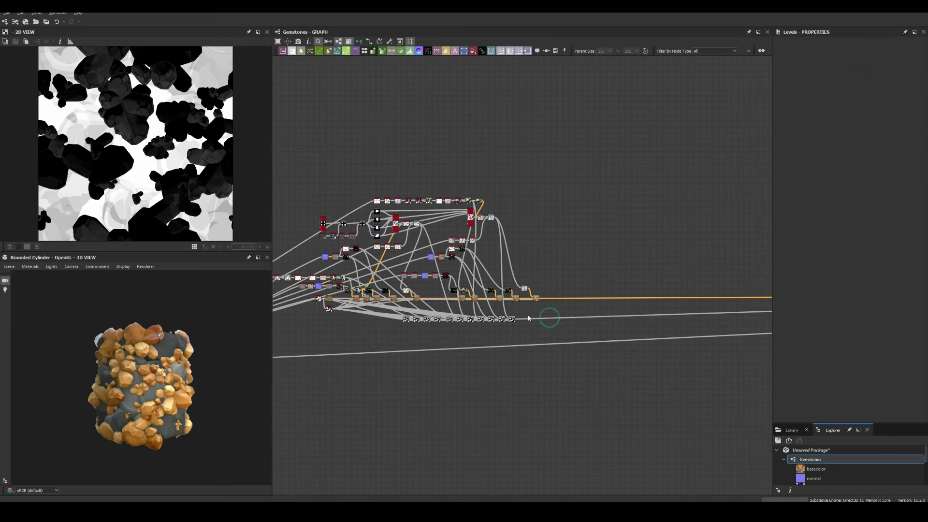
text(ness)
scroll(700, 192, down, 2)
drag(622, 174, 400, 270)
text(A)
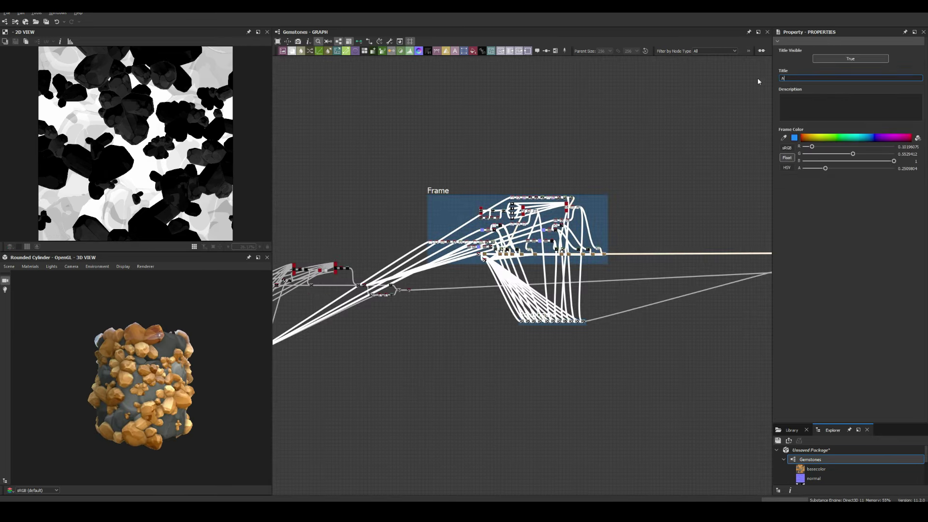
text(lbedo)
Step: Frame the lower shape-generating nodes and title the frame Ground
middle_drag(361, 212, 742, 158)
drag(488, 256, 428, 280)
scroll(593, 303, up, 2)
key(space)
text(frG)
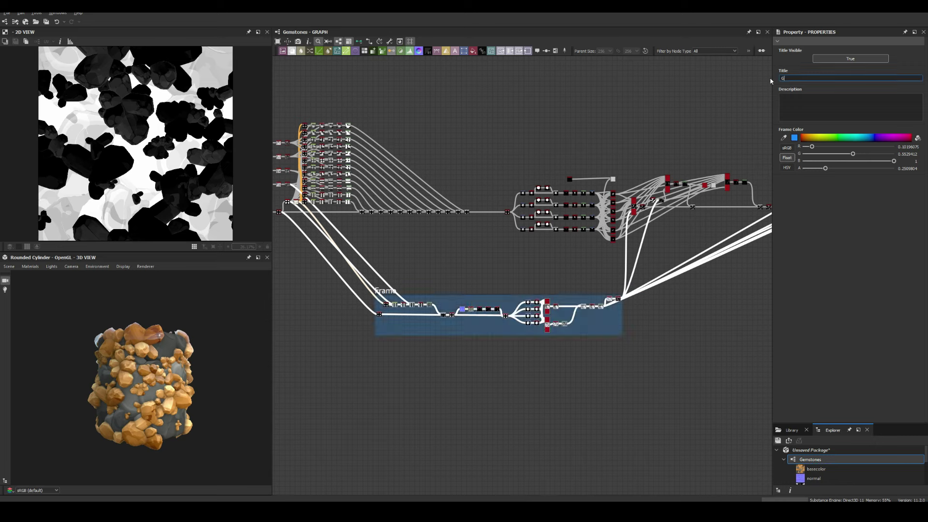
text(round)
Step: Frame the upper shape-generating network that builds the crystals and title the frame Gemstones
scroll(508, 240, down, 3)
drag(357, 164, 701, 244)
key(space)
text(fr)
key(Return)
double_click(806, 76)
scroll(763, 75, up, 1)
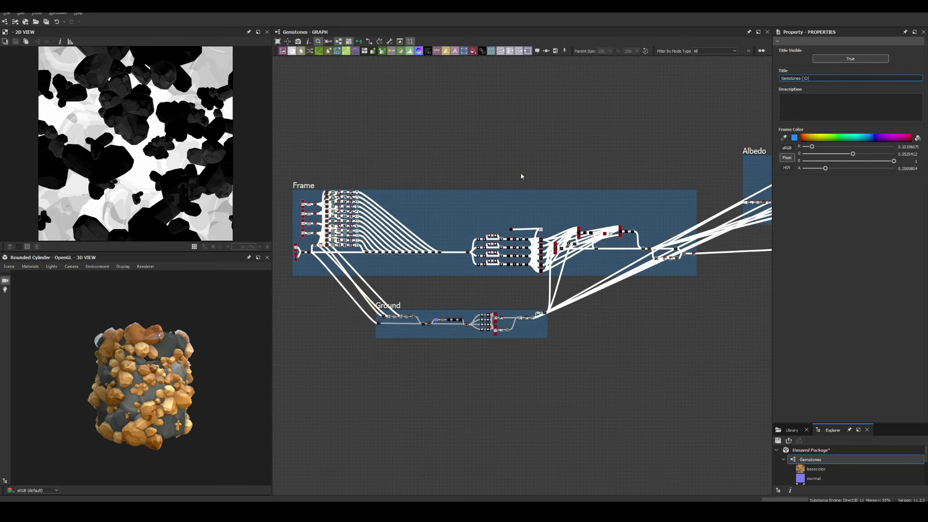
text(Gemstones)
key(Return)
scroll(280, 184, down, 3)
scroll(219, 359, up, 3)
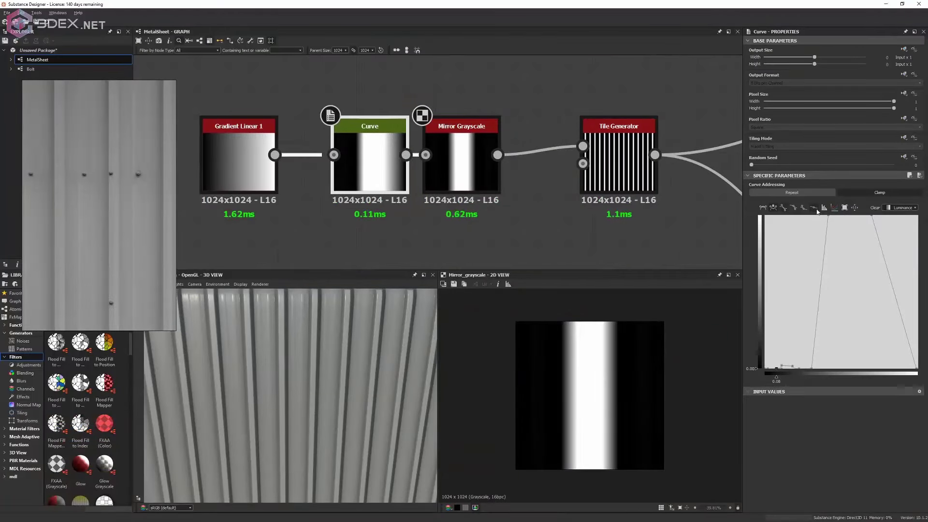
Step: Shape a small raised bump at the dark end of the MetalSheet profile's Curve, around input 0.15
click(809, 346)
alt+drag(314, 348, 318, 378)
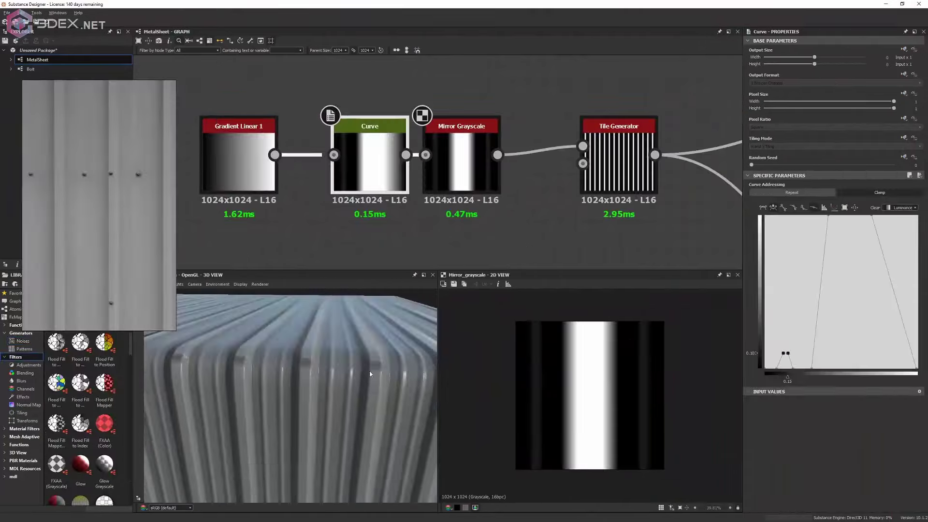
drag(824, 270, 785, 376)
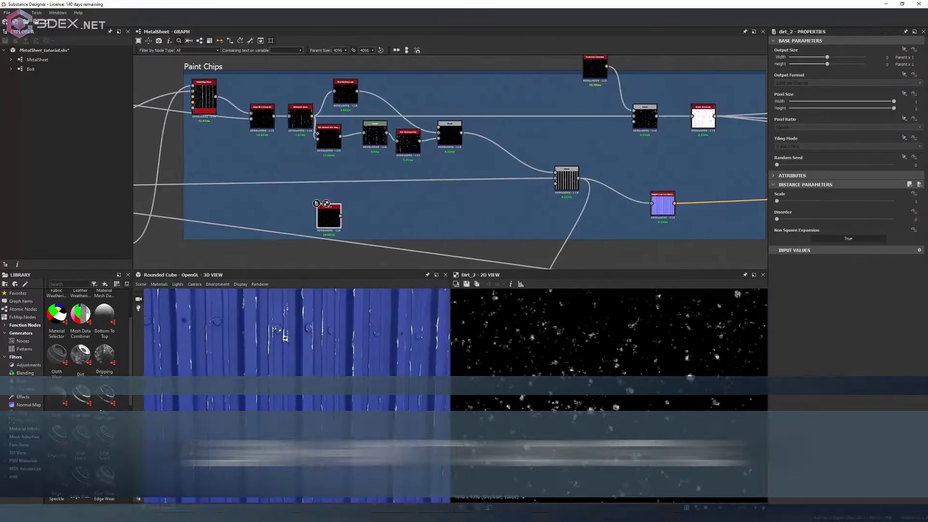
Step: Examine the Dirt 2 noise node inside the Paint Chips frame
middle_drag(327, 230, 358, 223)
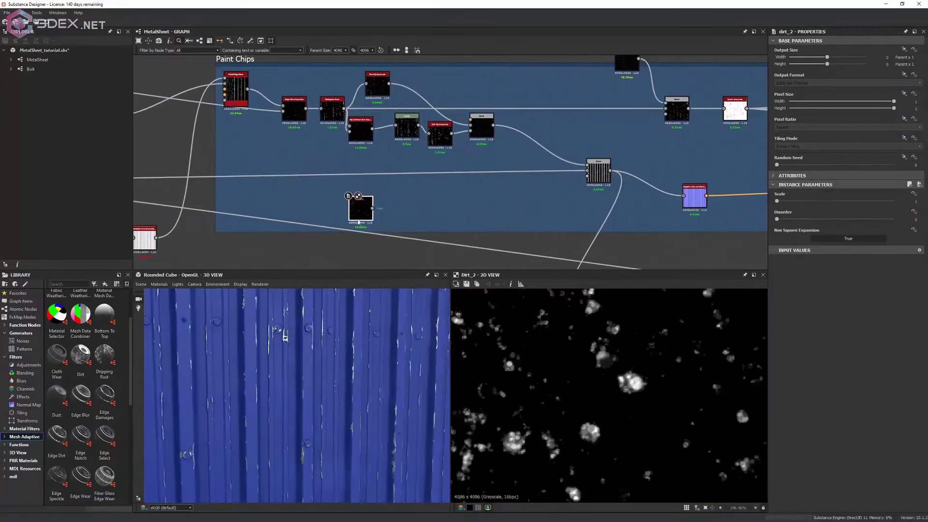